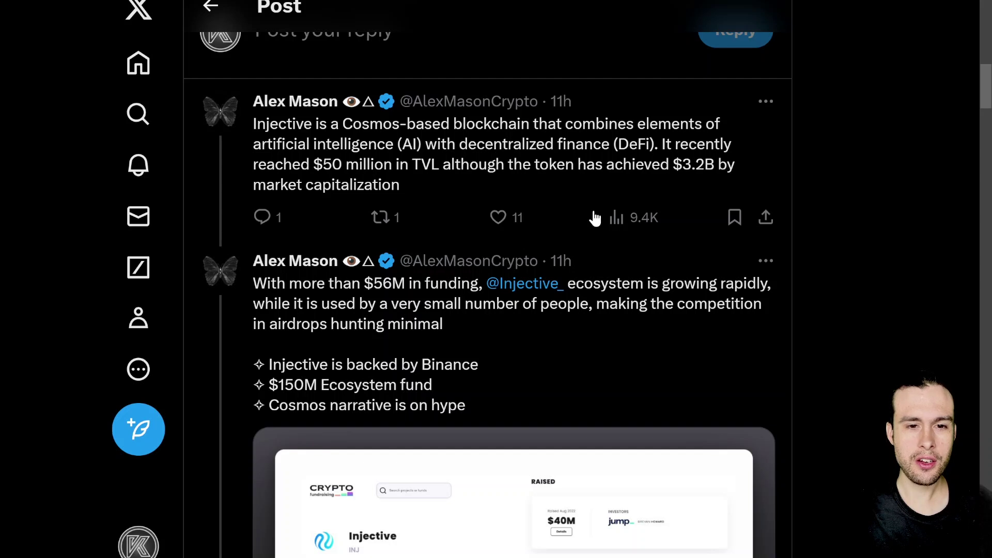
Step: On the Injective Bridge, set the source network of the transfer to Solana
scroll(736, 196, down, 10)
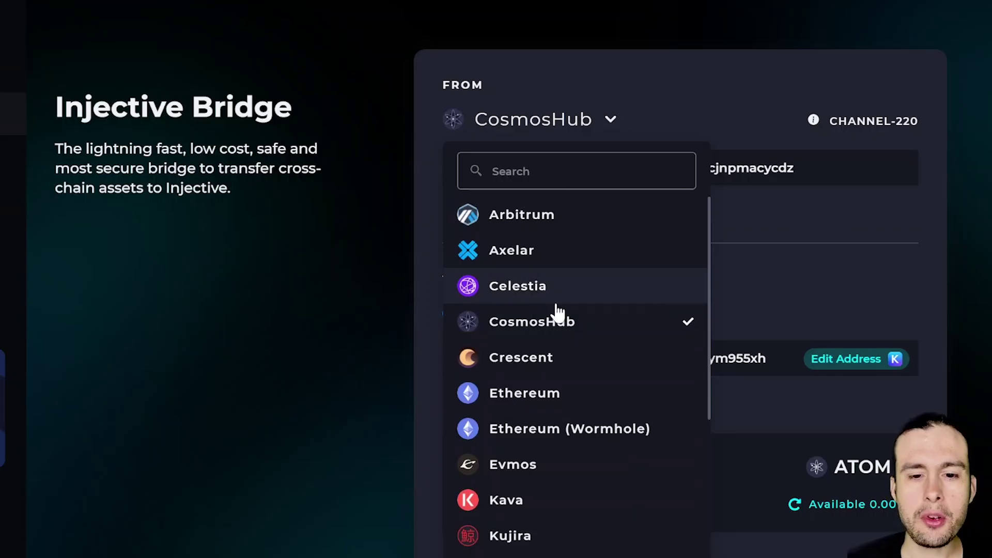
click(565, 231)
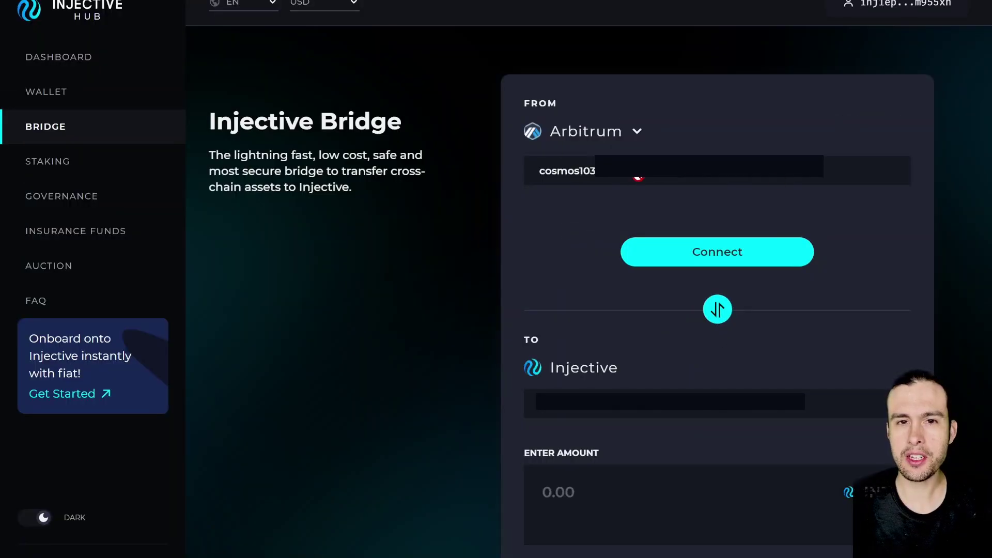
click(609, 136)
scroll(620, 341, down, 5)
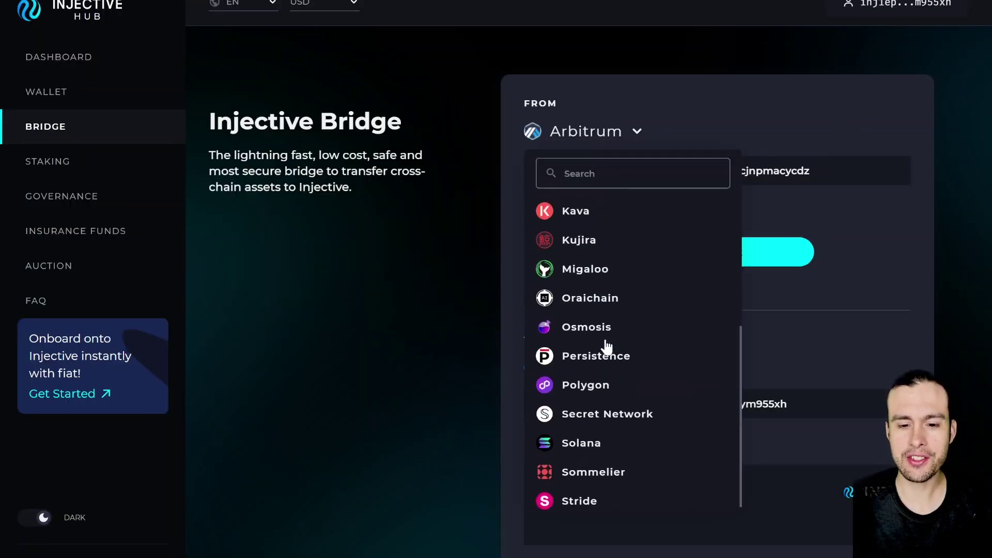
click(591, 435)
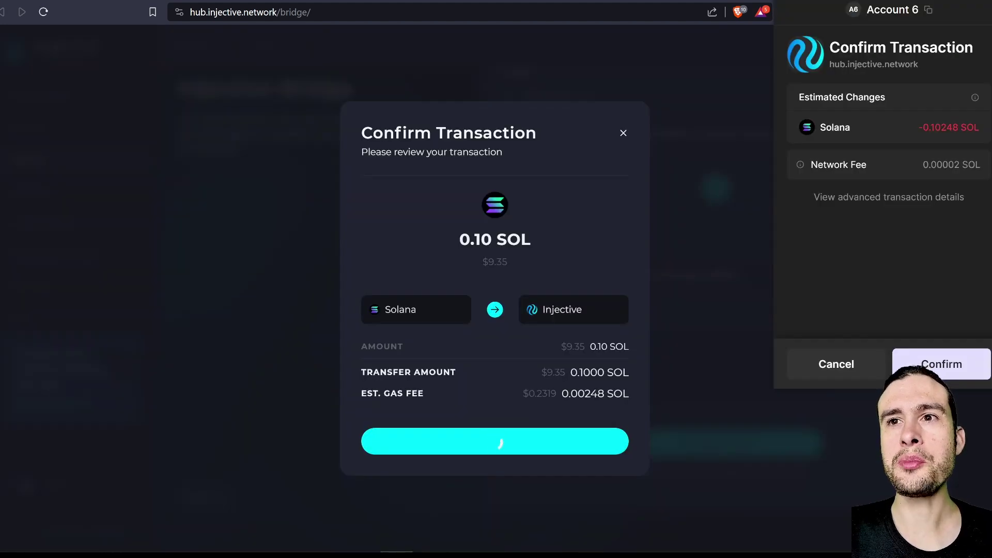
Step: Confirm the 0.10 SOL bridge transfer to Injective in the wallet and redeem the transferred funds
click(940, 362)
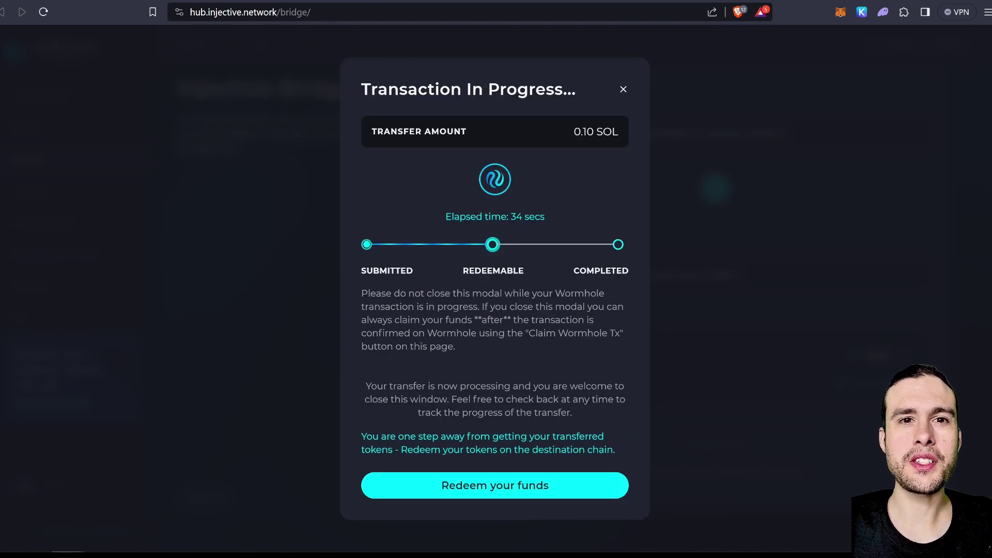
click(495, 485)
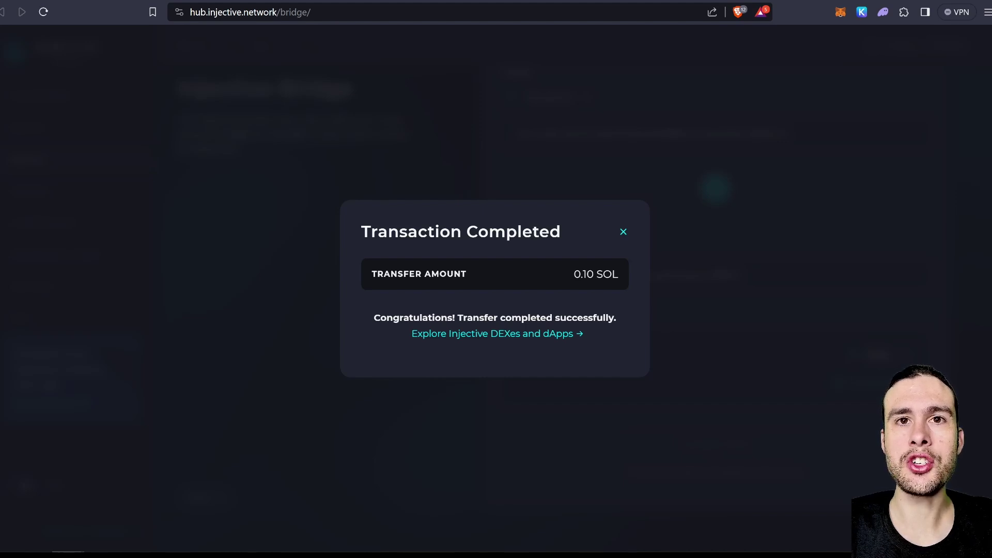
click(622, 232)
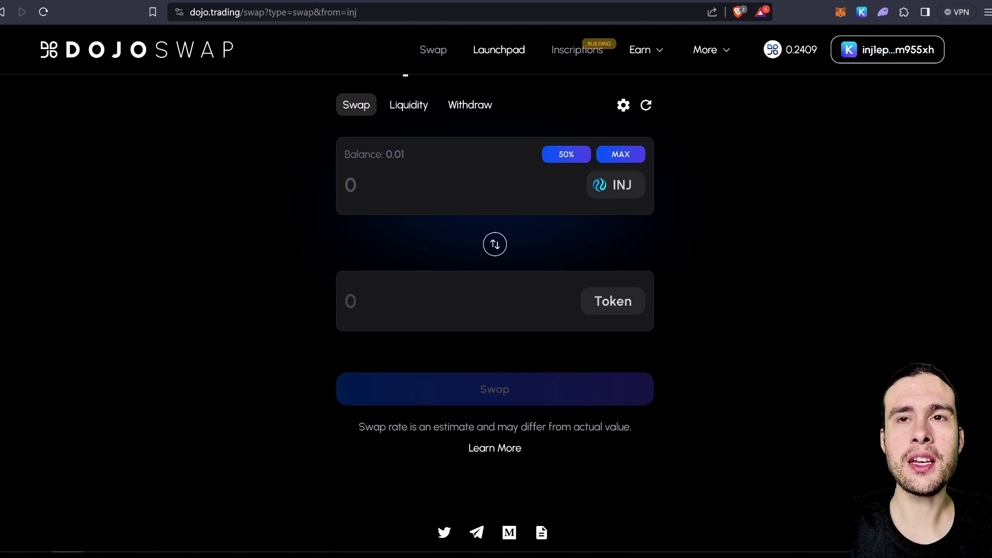
Step: Set up a DojoSwap trade of 0.2 SOL into INJ, finding SOL by searching the token list
click(612, 301)
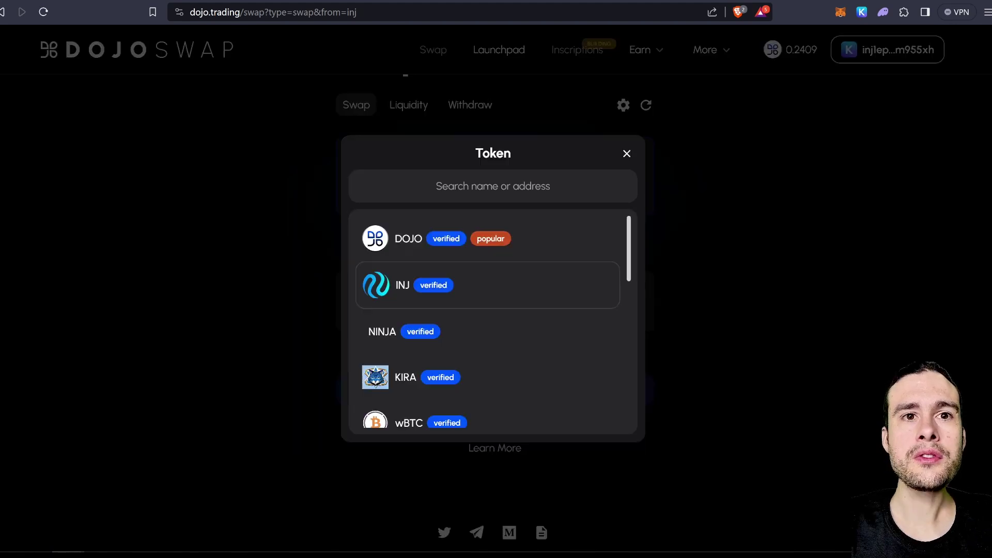
text(sol)
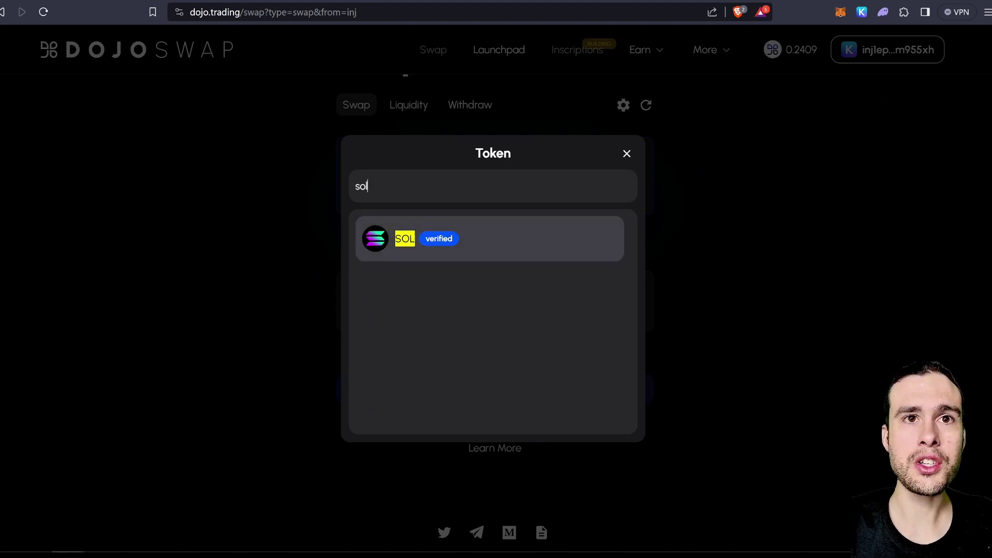
click(490, 238)
double_click(359, 184)
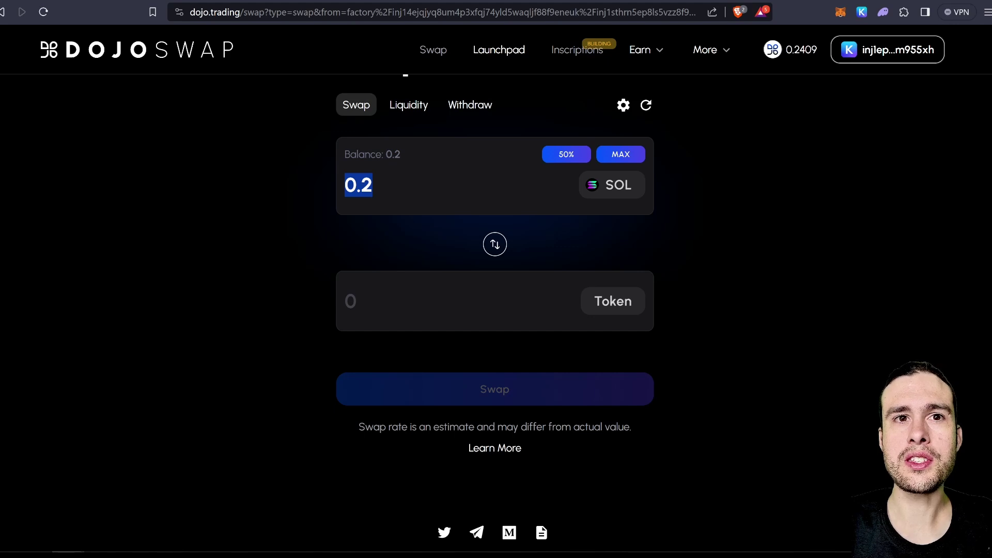
click(612, 301)
click(612, 301)
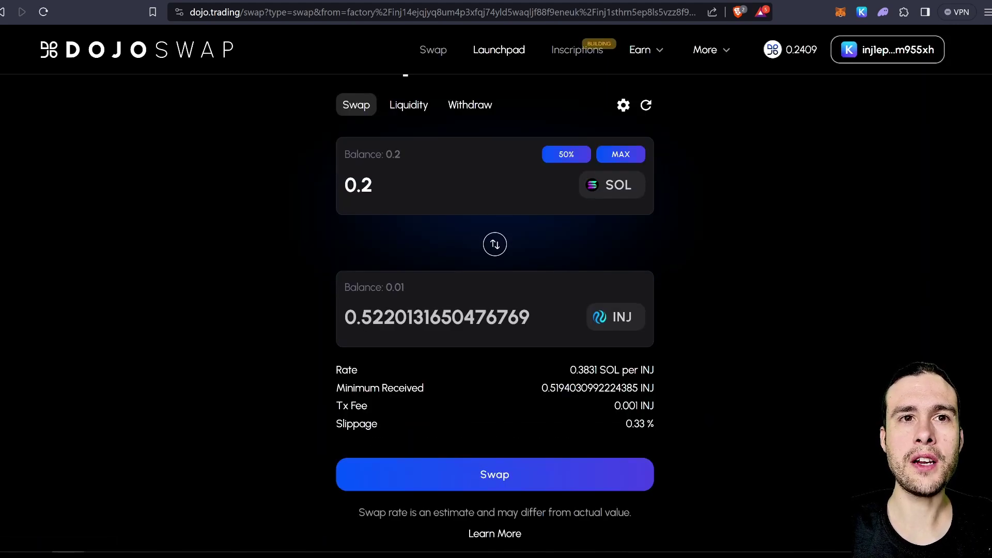
Step: Submit the SOL to INJ swap and approve its transaction in the Keplr wallet
click(495, 474)
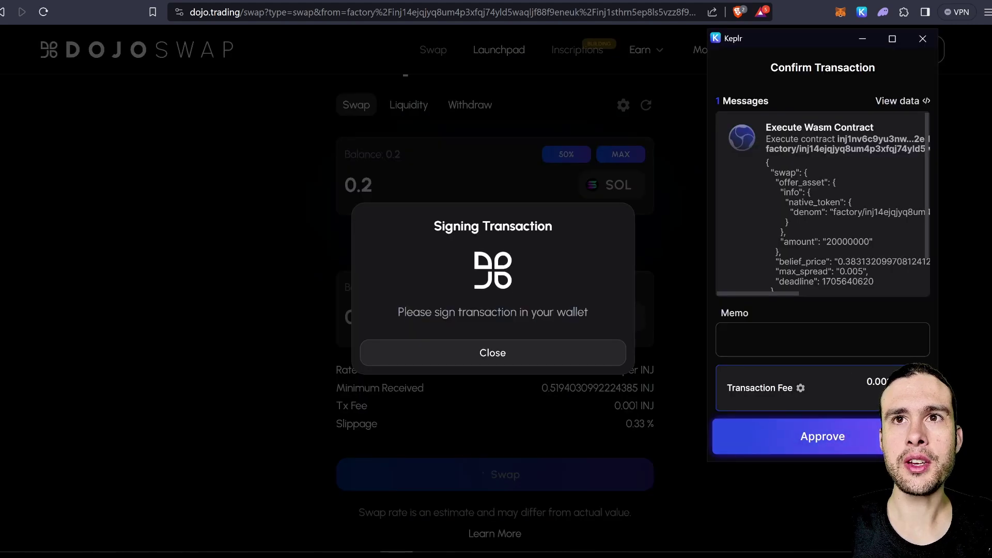
click(822, 437)
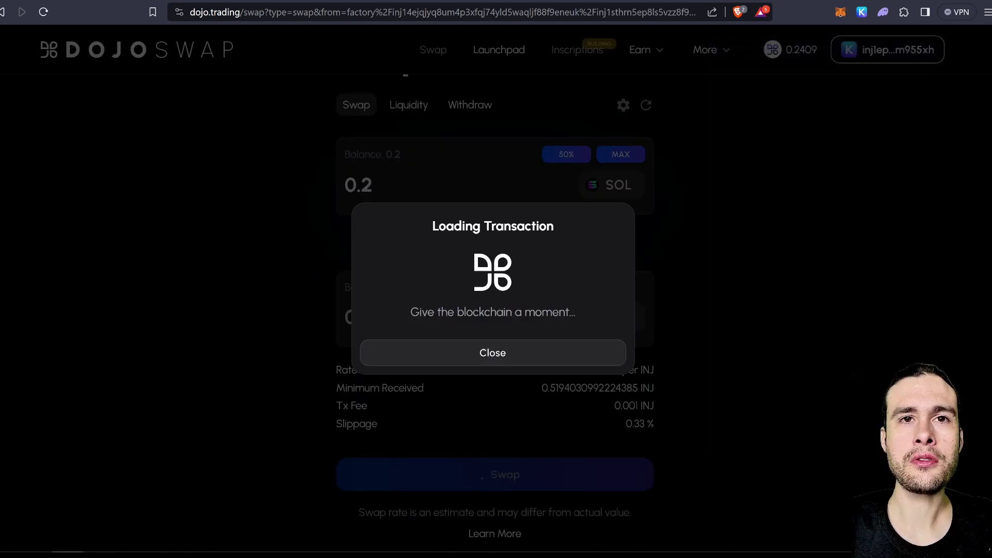
click(492, 367)
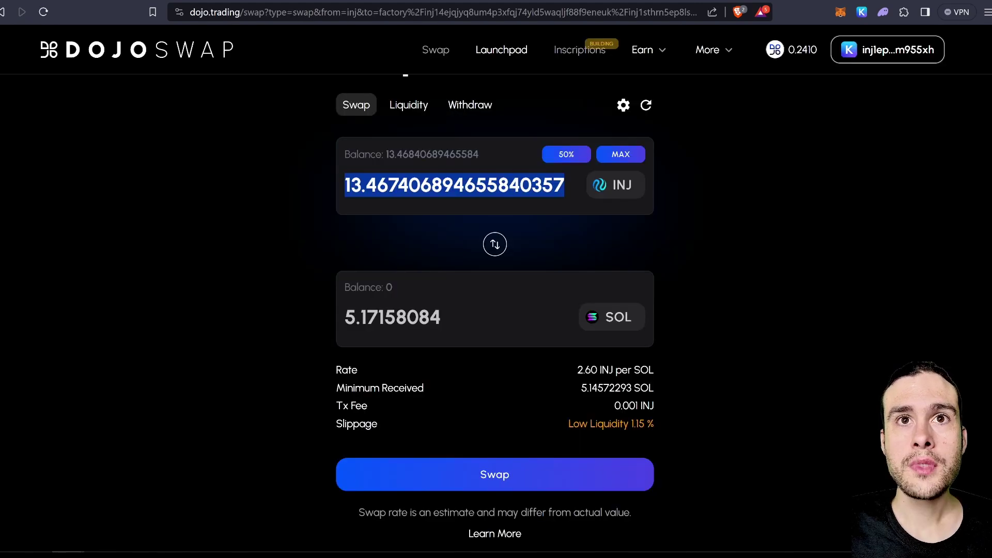
click(723, 217)
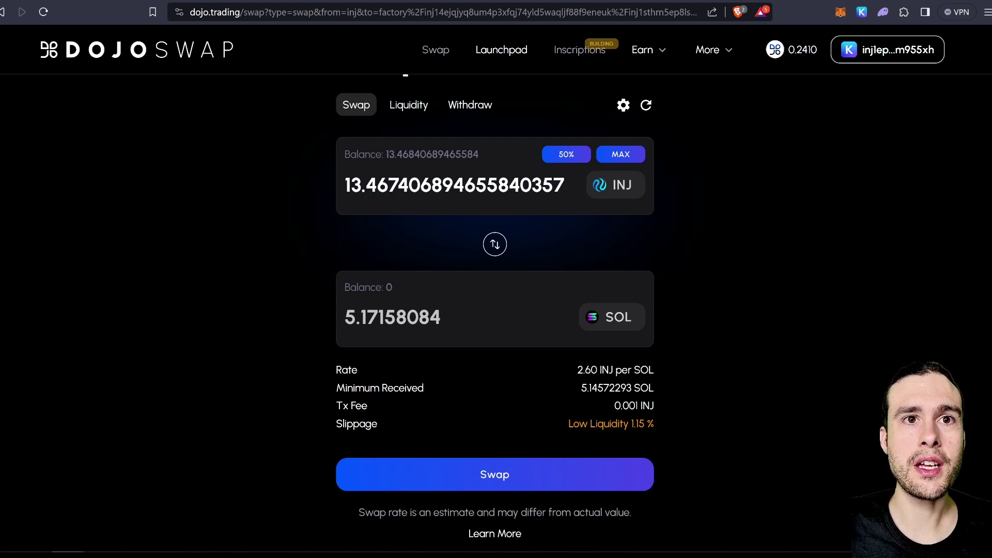
double_click(393, 317)
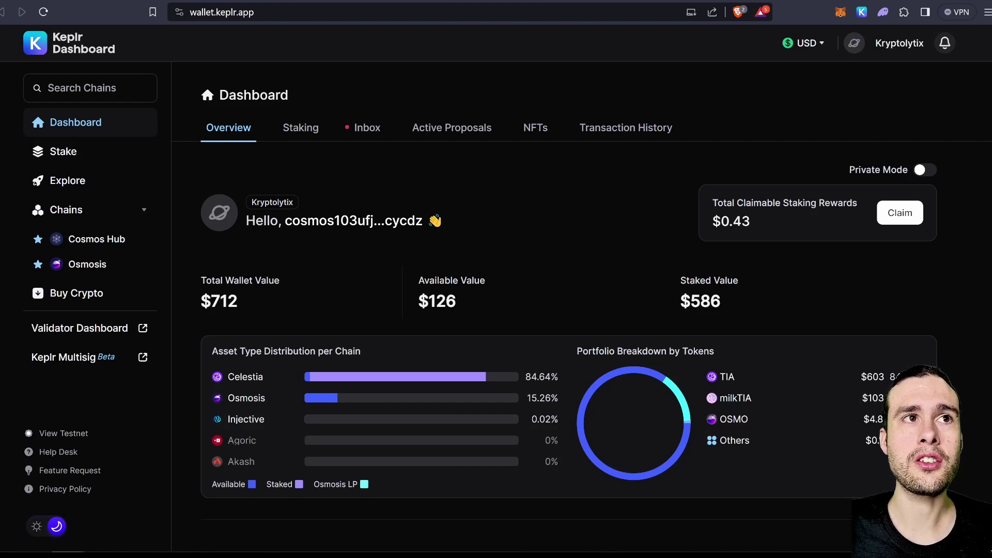
Step: Review the wallet value, asset distribution per chain and available token balances on the Keplr Dashboard
scroll(568, 305, down, 4)
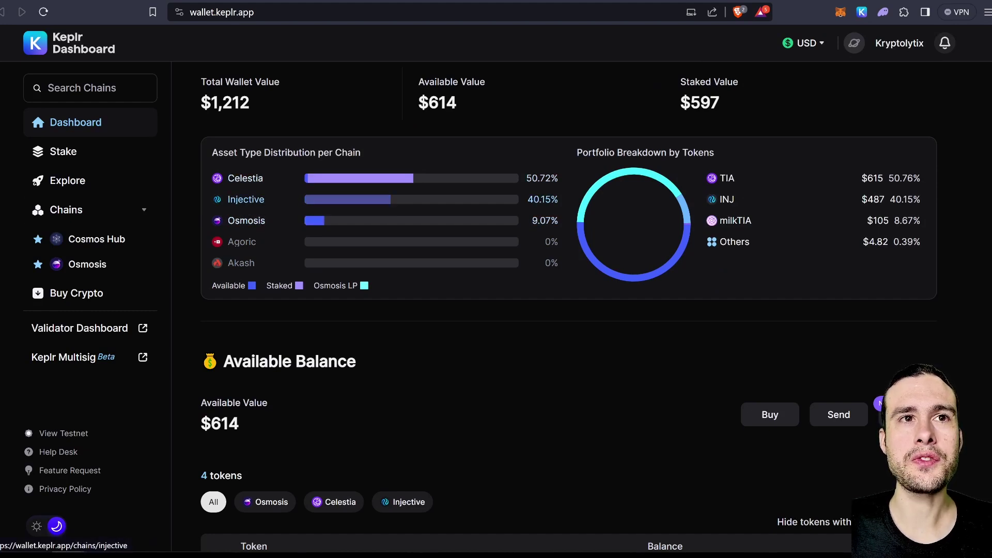
scroll(246, 199, down, 3)
scroll(246, 244, up, 4)
scroll(246, 244, up, 3)
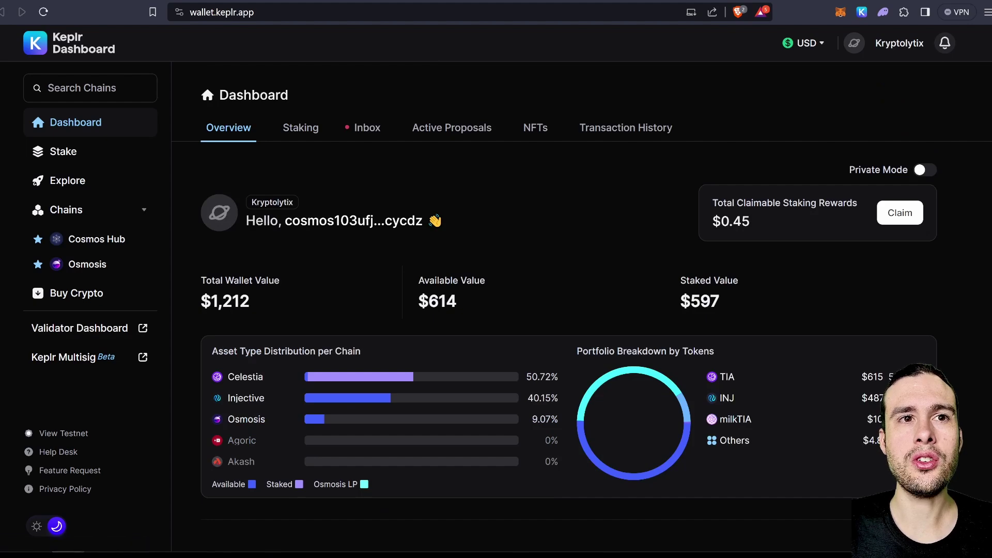
scroll(246, 170, down, 5)
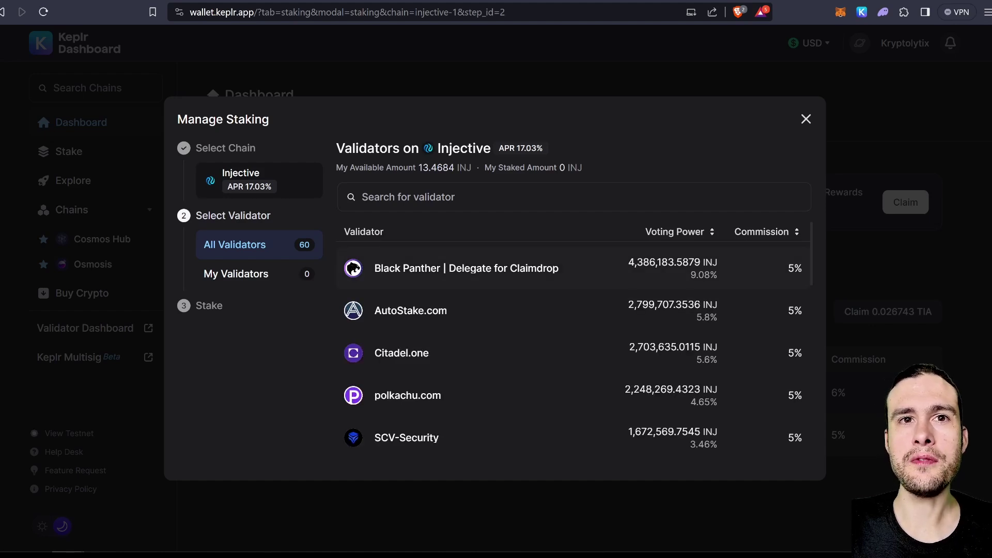
Step: Browse the Injective validators, select AutoStake.com, check its unbonding period and open its staking form
scroll(573, 343, down, 10)
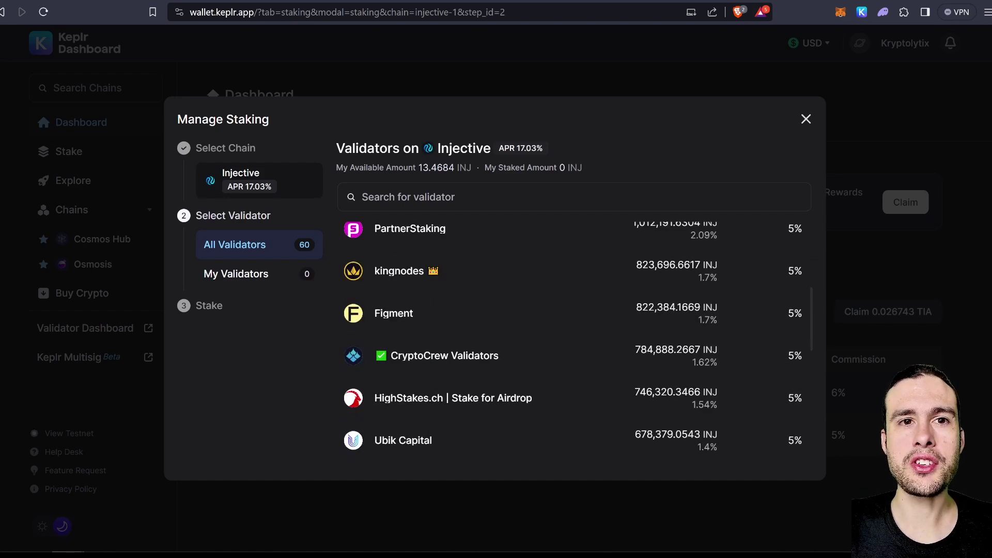
scroll(573, 344, down, 10)
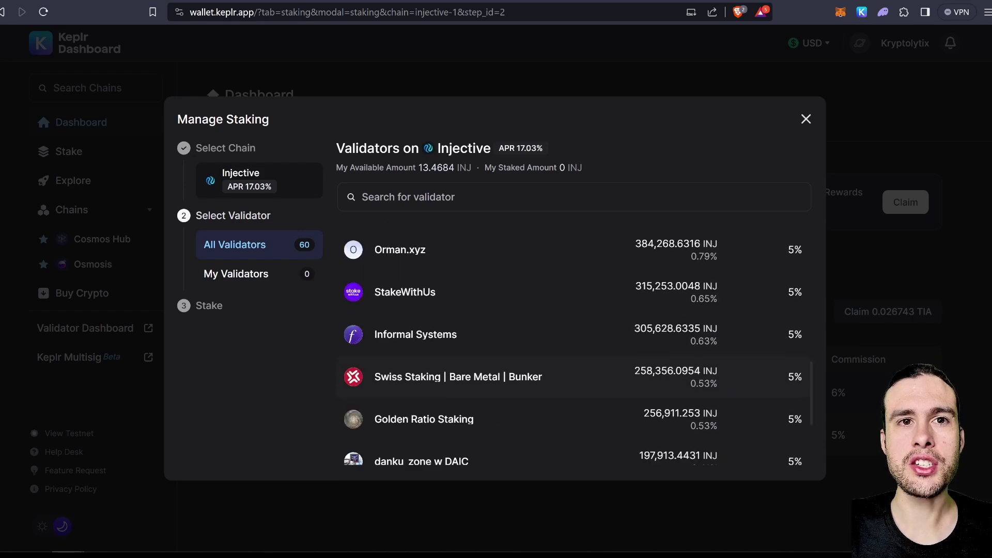
scroll(573, 310, up, 20)
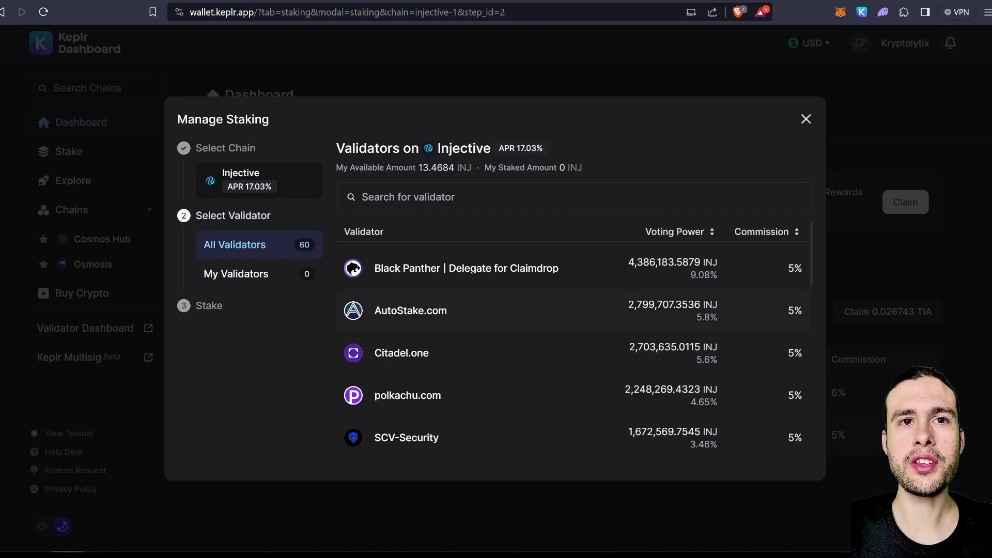
click(410, 310)
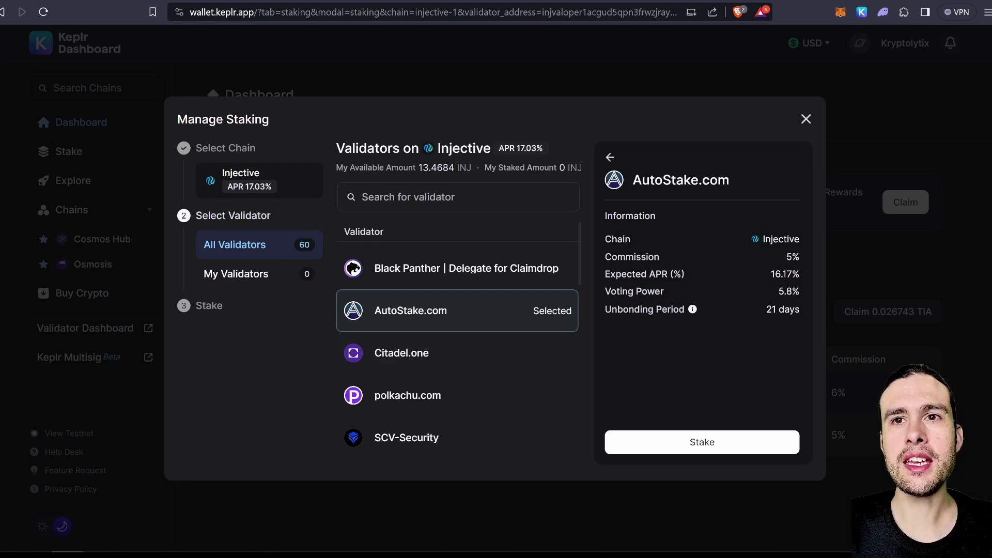
drag(766, 309, 800, 309)
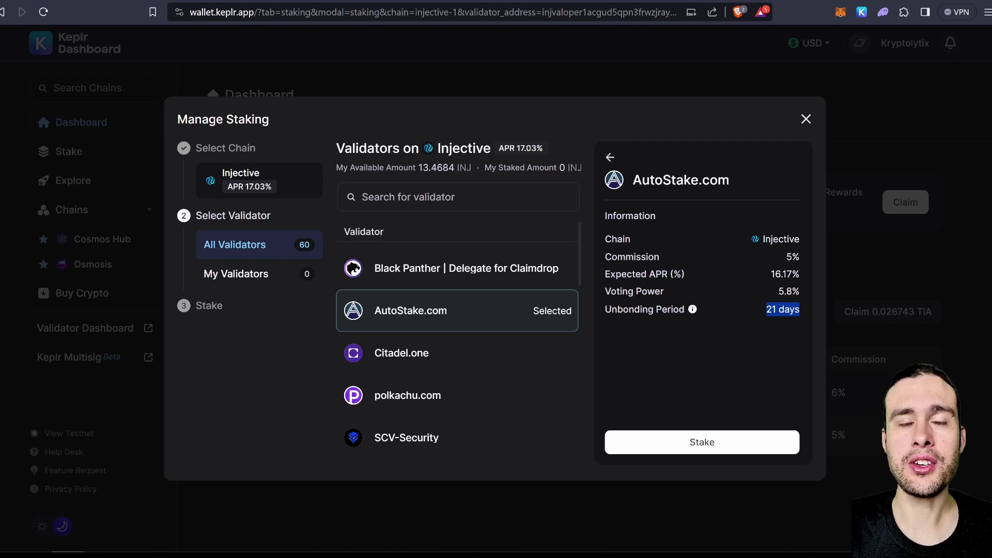
click(701, 442)
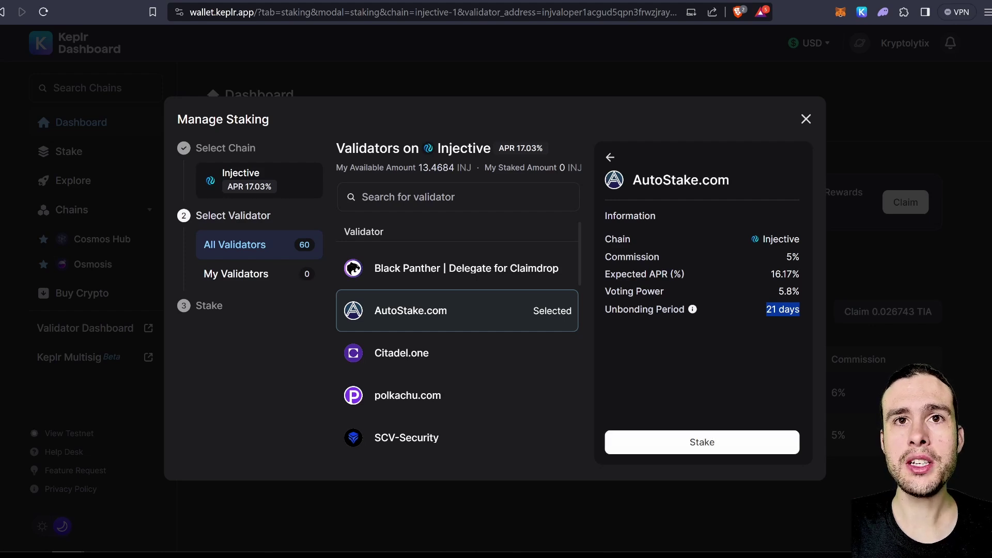
Step: Stake 3 INJ to AutoStake.com and approve the delegation in the Keplr wallet
click(507, 442)
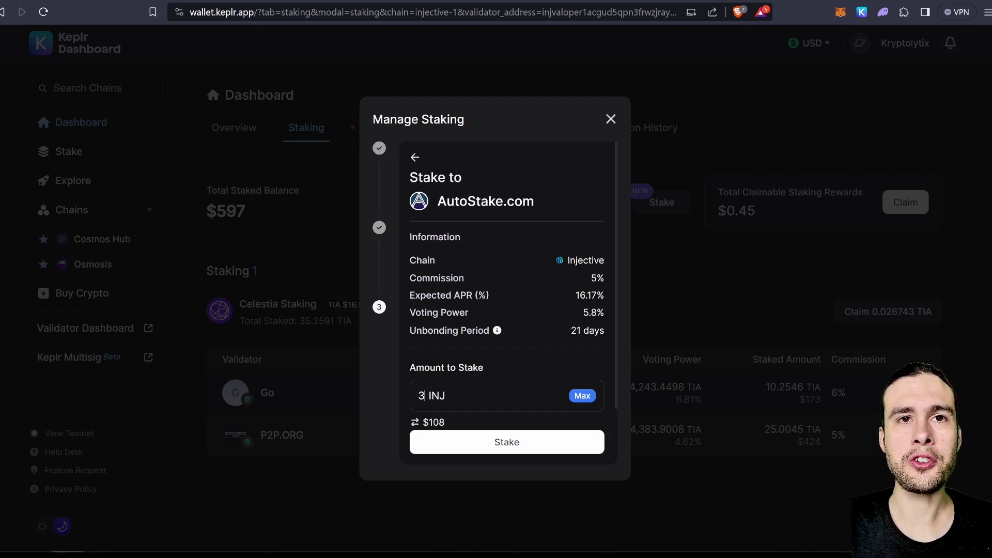
scroll(507, 303, down, 2)
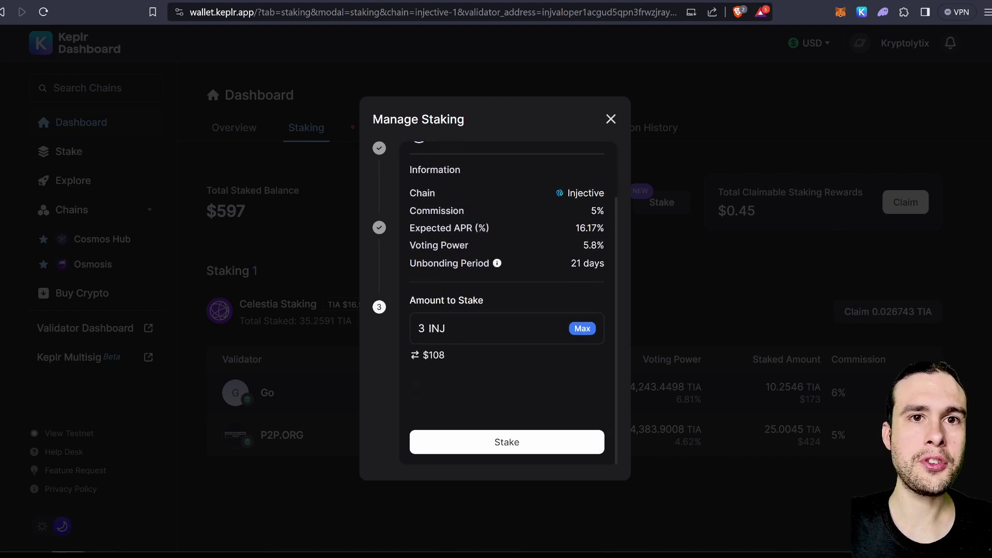
drag(575, 227, 604, 228)
click(507, 442)
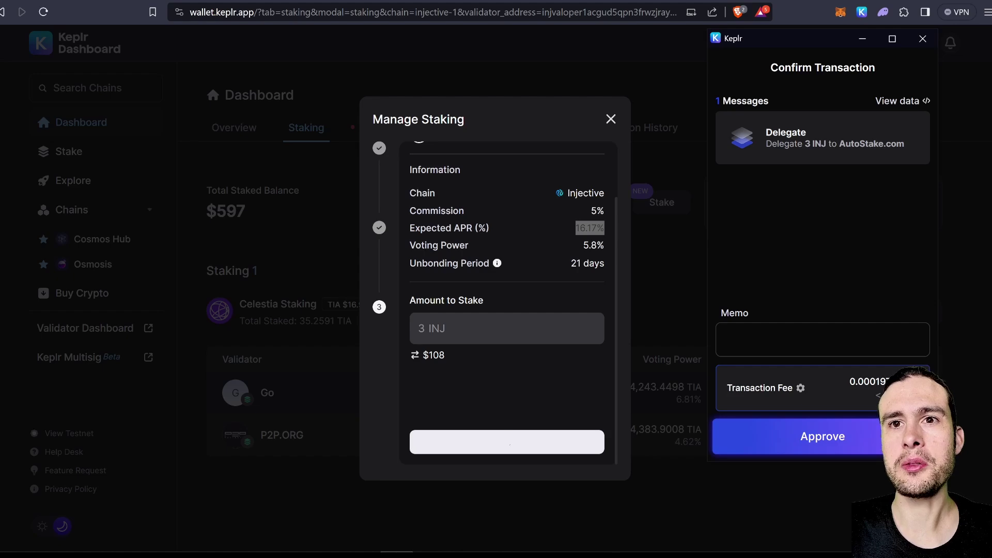
click(822, 436)
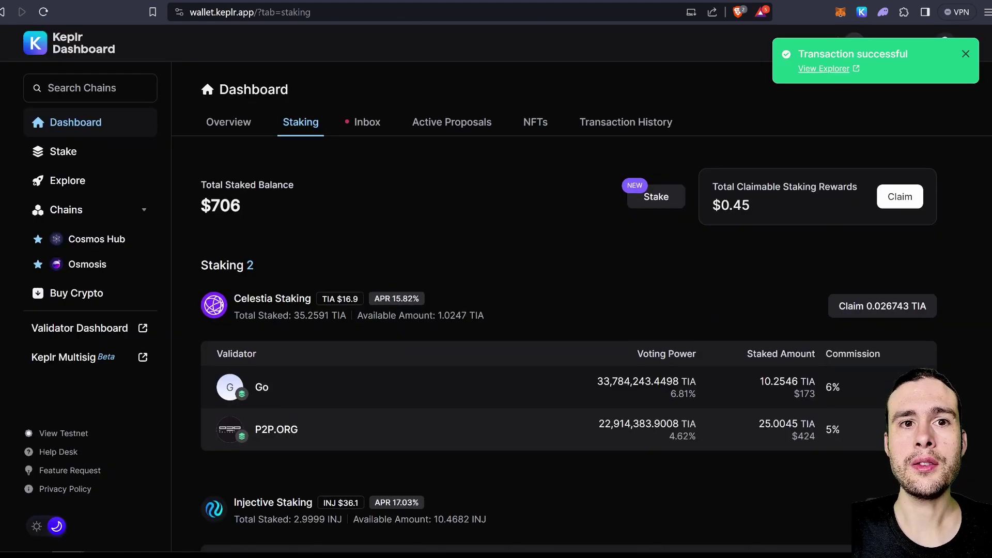
scroll(568, 310, down, 2)
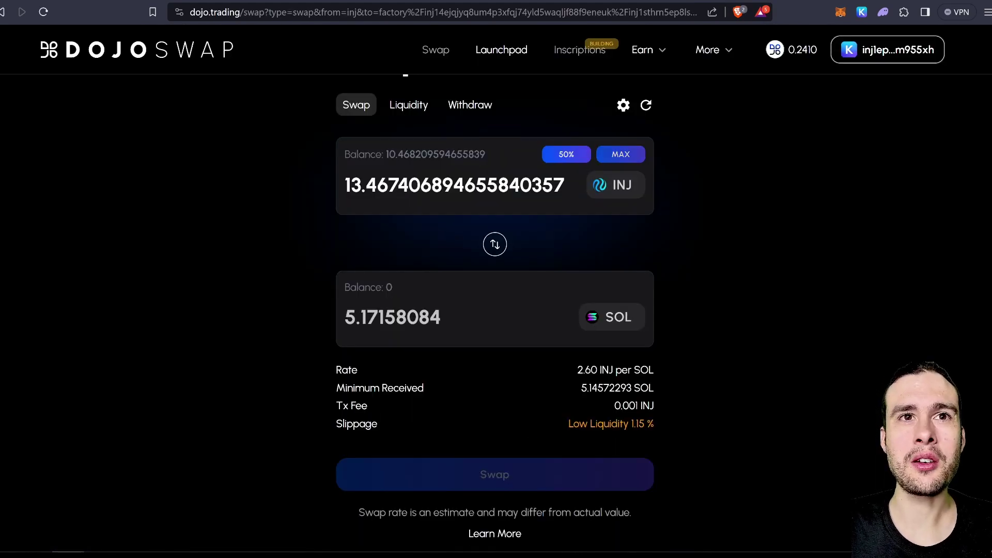
Step: On DojoSwap, set the INJ swap amount to 50% of the balance and look at the receivable tokens
click(566, 154)
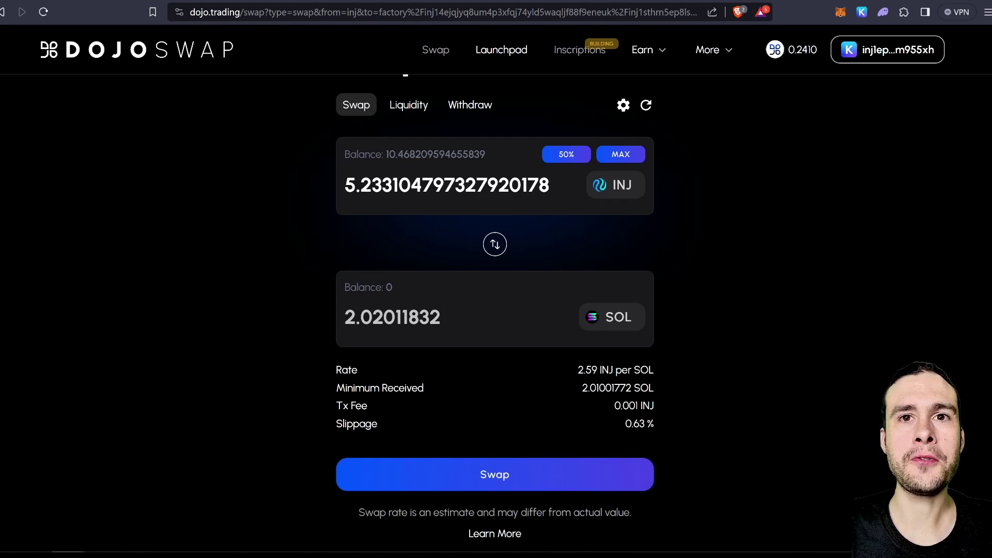
click(612, 317)
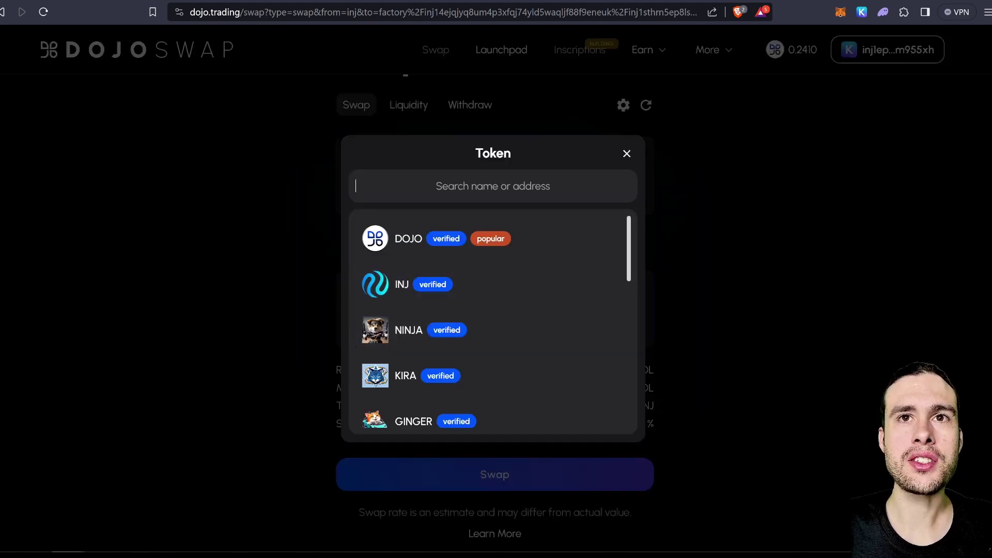
key(Escape)
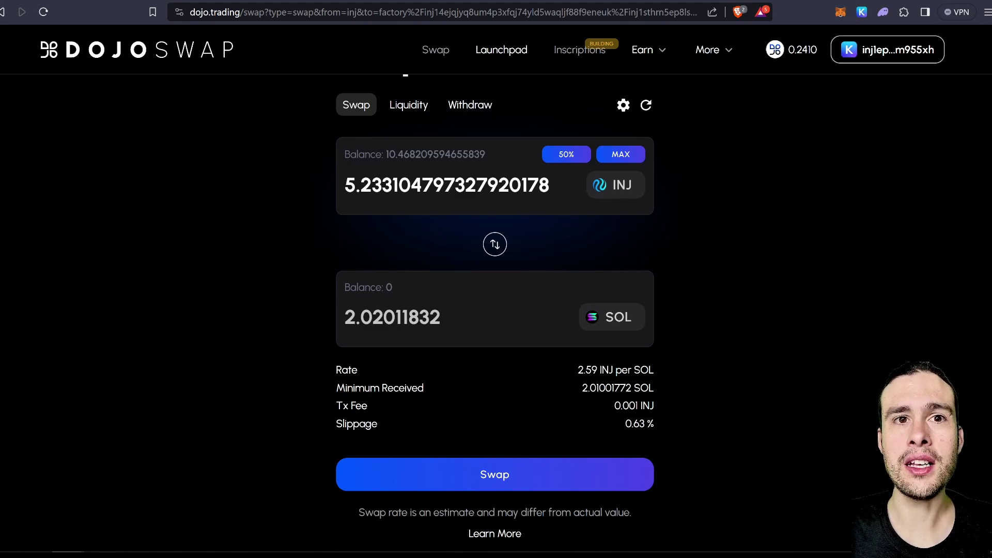
Step: Open the form for providing liquidity on DojoSwap
click(408, 105)
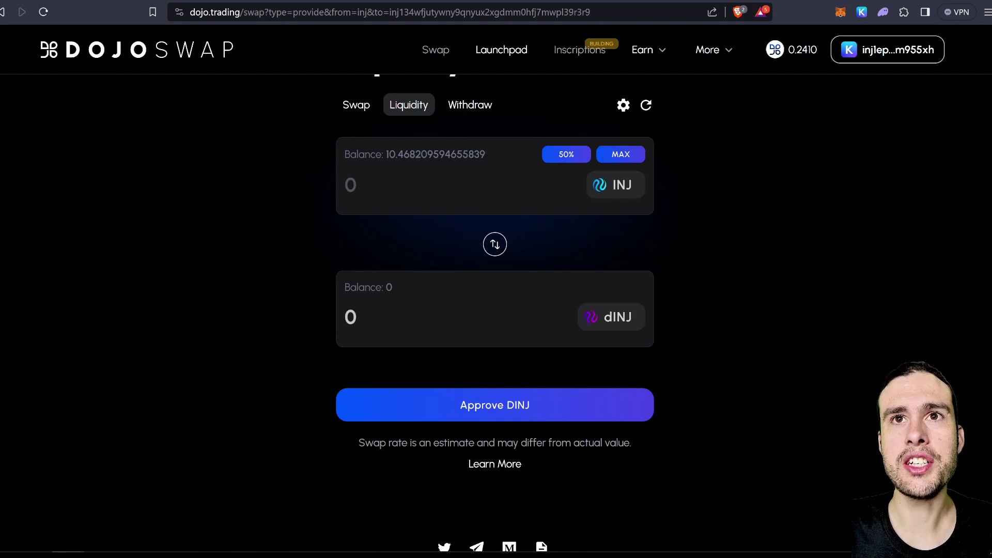
scroll(495, 279, up, 1)
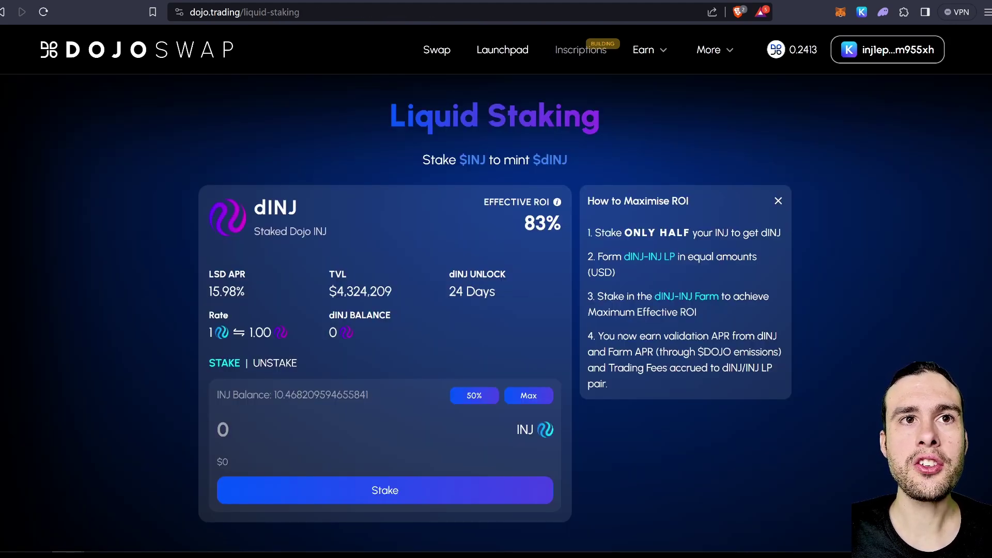
Step: Stake 2 INJ through DojoSwap's liquid staking to mint dINJ and confirm the transaction
double_click(275, 207)
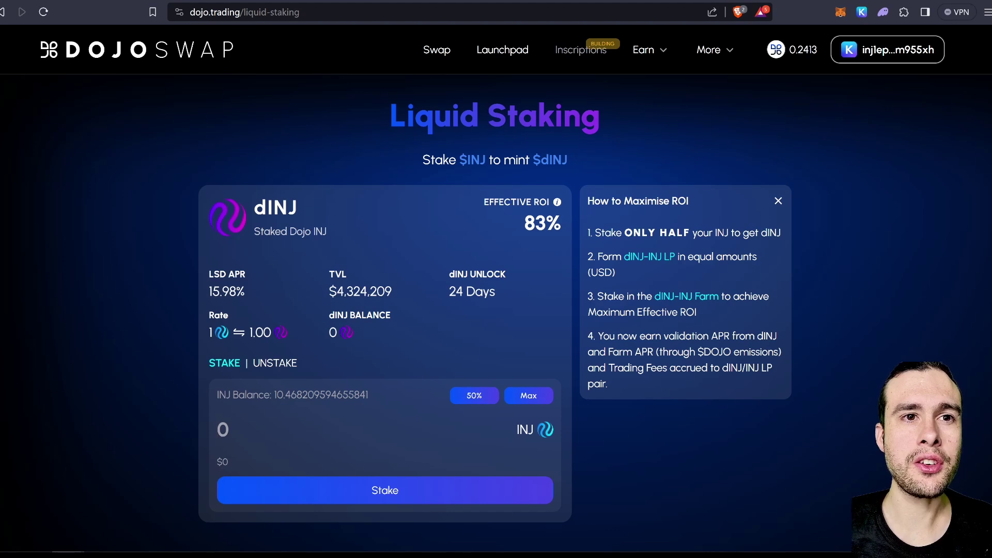
text(2)
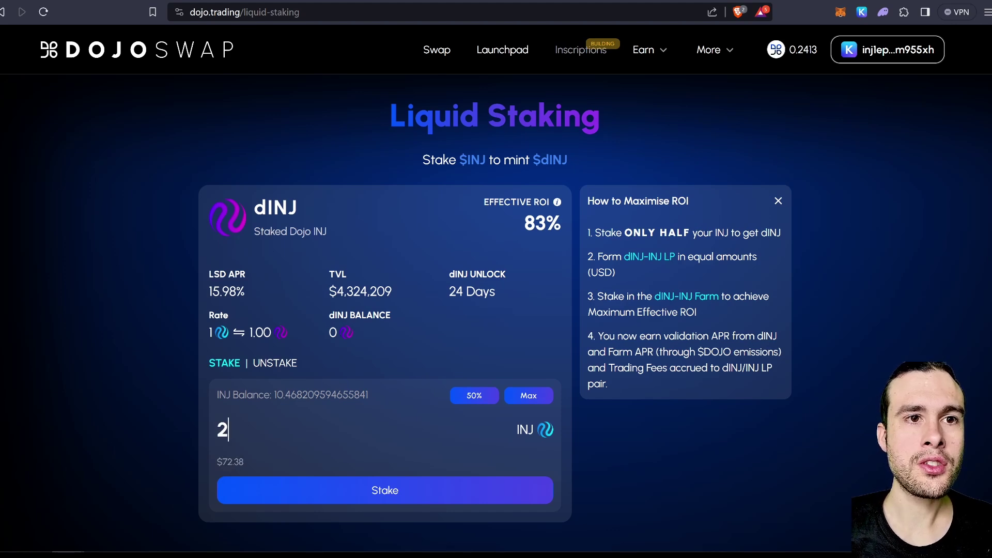
click(385, 490)
click(420, 377)
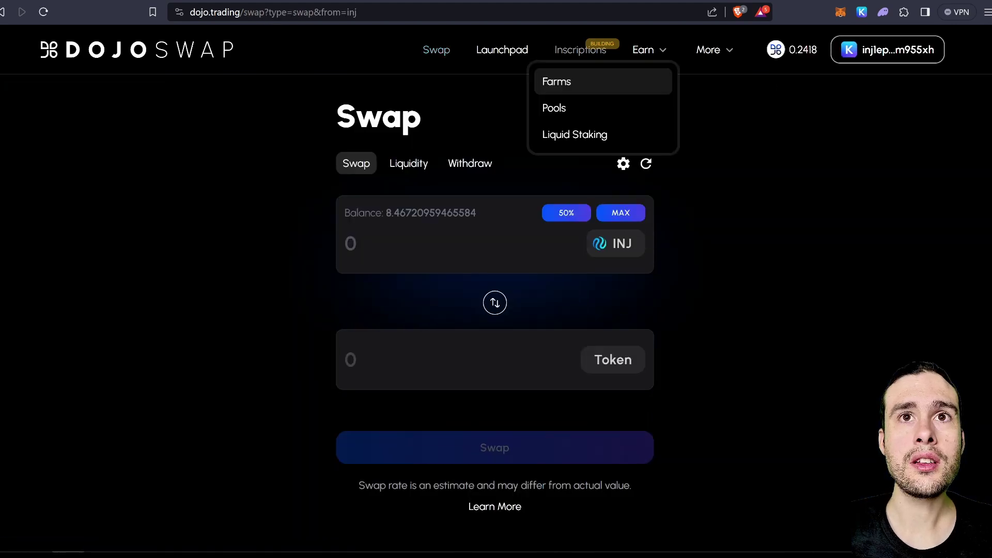
Step: Open the DojoSwap farms and check the APR of the dINJ-INJ LP farm
click(556, 81)
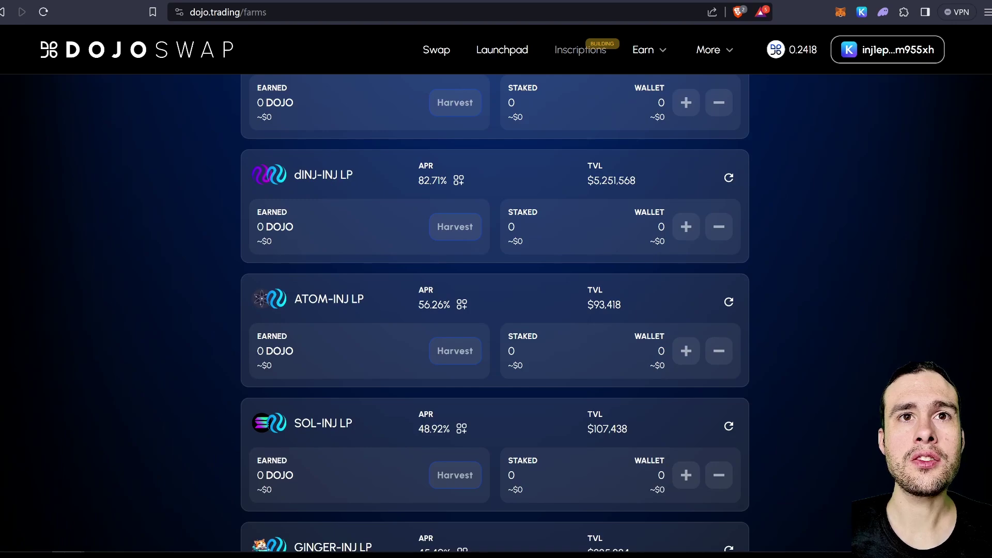
drag(418, 180, 438, 181)
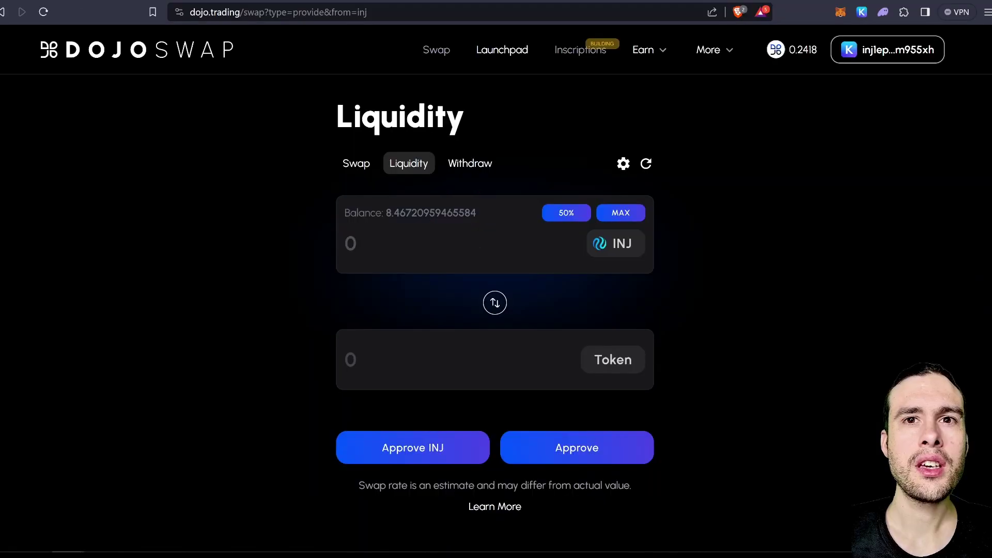
Step: Select dINJ as the token paired with INJ in the liquidity form and approve dINJ for use
click(762, 513)
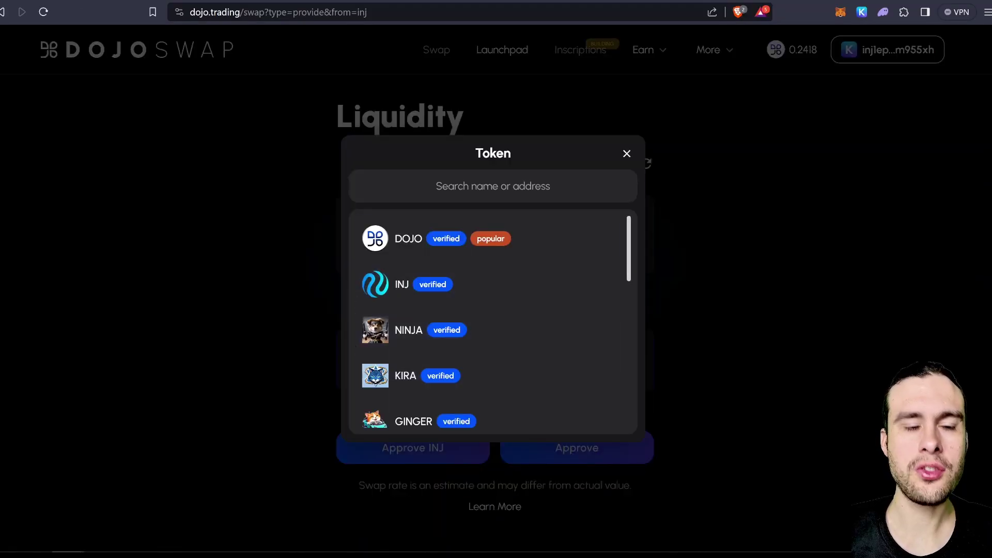
text(din)
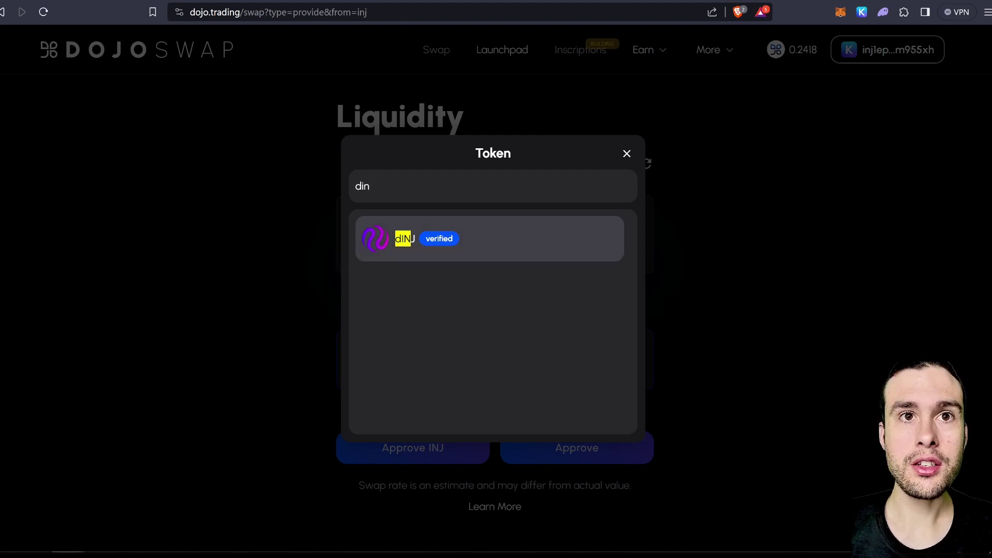
click(465, 237)
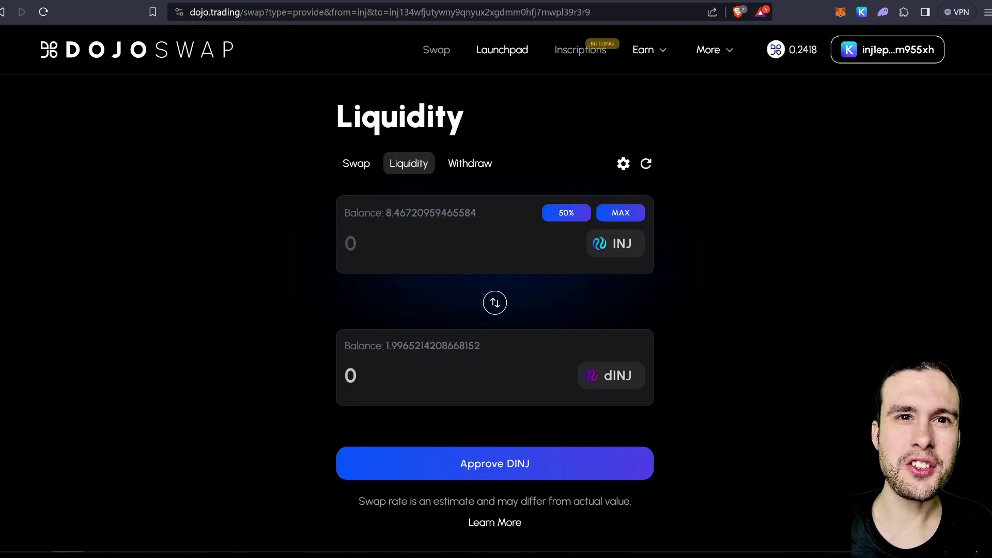
click(495, 463)
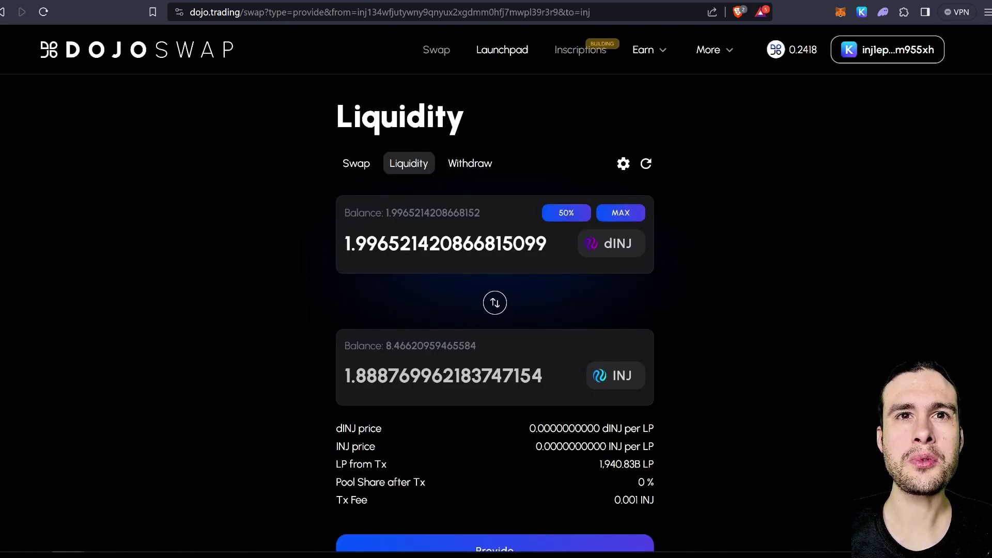
Step: Provide 1.996521420866815099 dINJ and the matching amount of INJ as liquidity, and dismiss the transaction dialog
drag(344, 243, 547, 243)
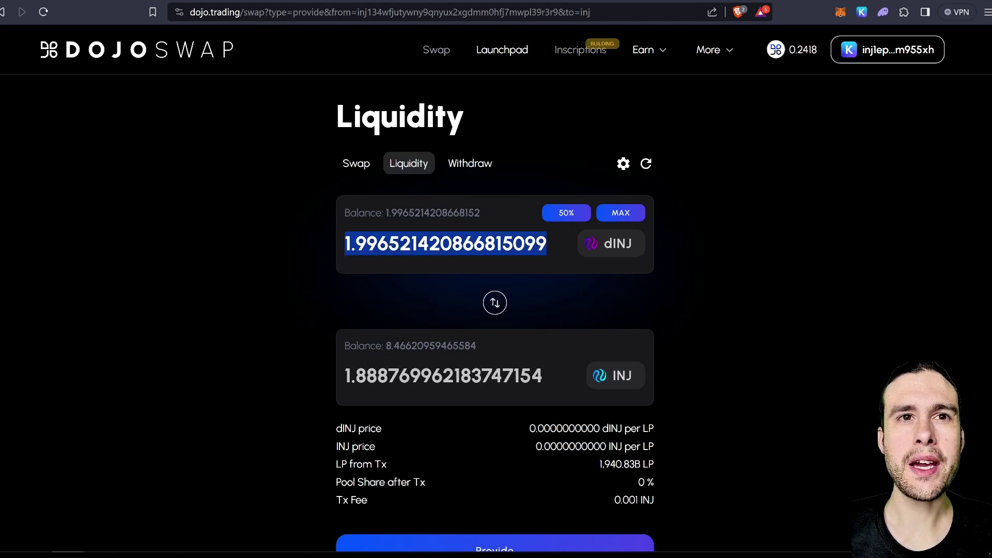
scroll(495, 310, down, 3)
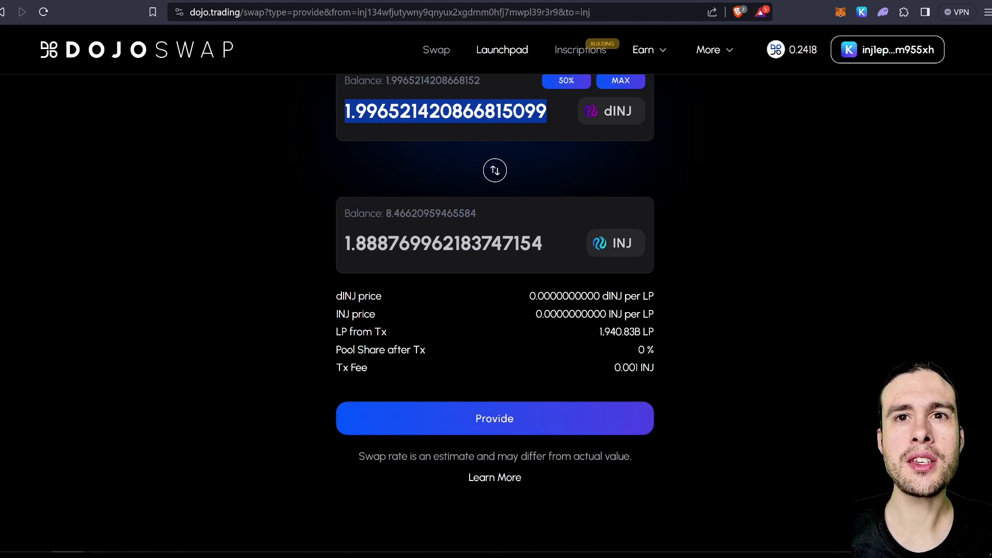
click(495, 418)
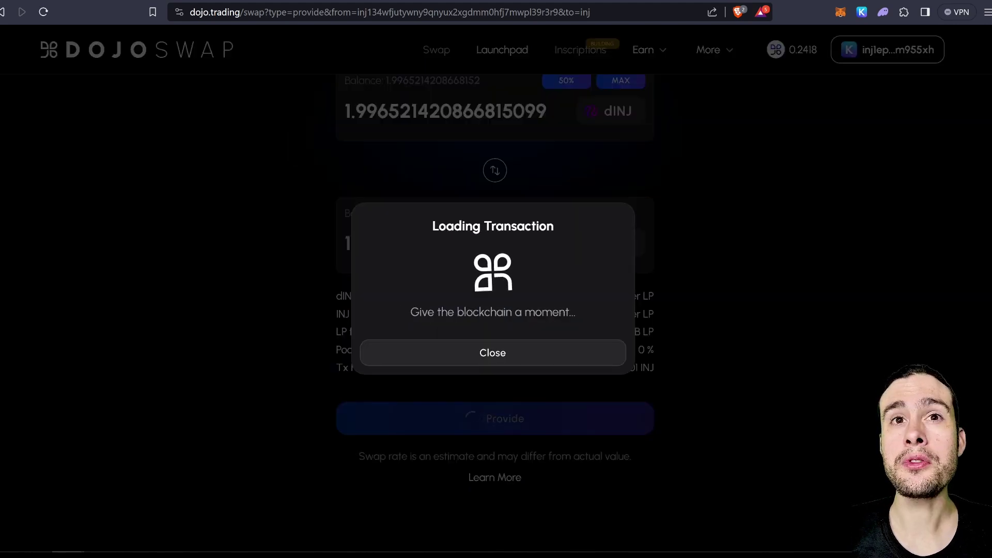
click(492, 387)
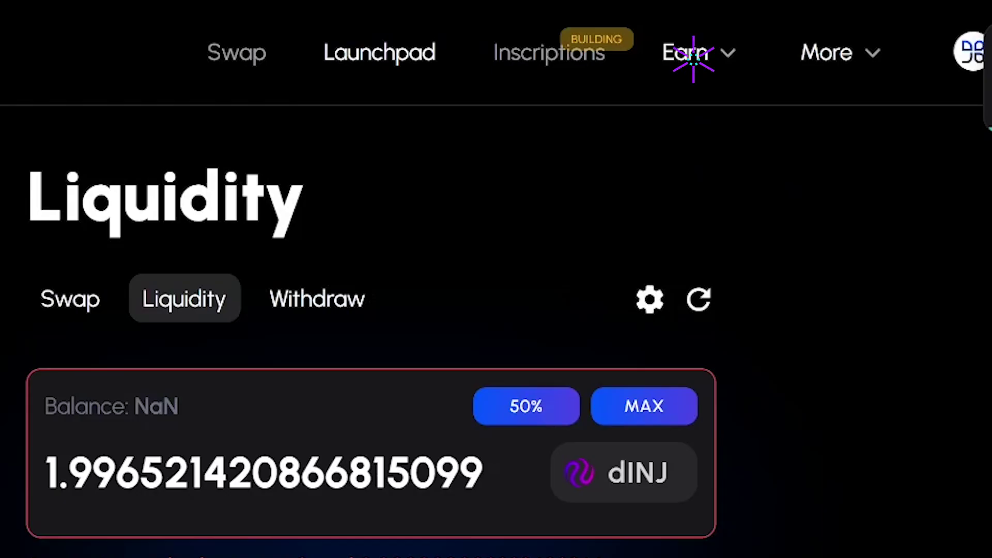
Step: Deposit the maximum dINJ-INJ LP balance into the dINJ-INJ LP farm
click(646, 52)
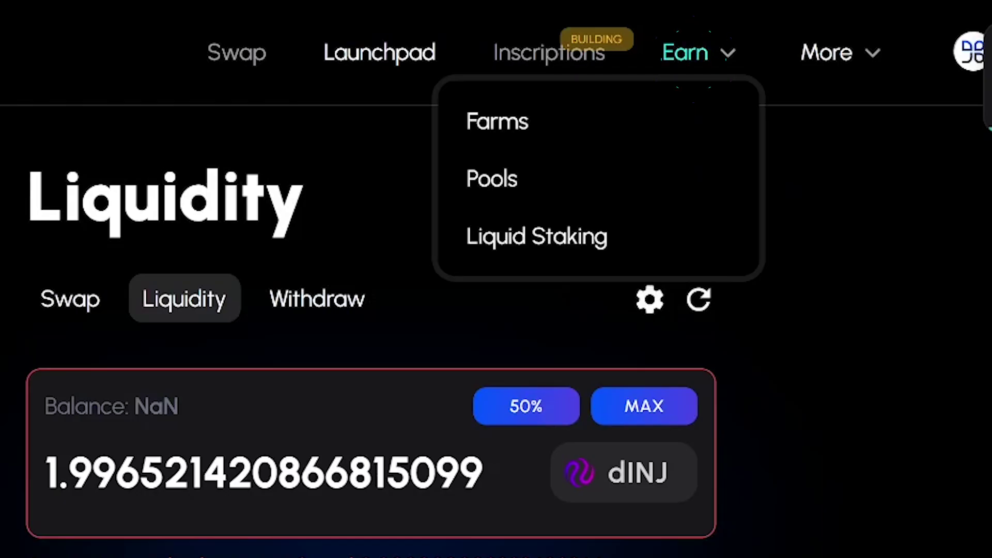
click(496, 122)
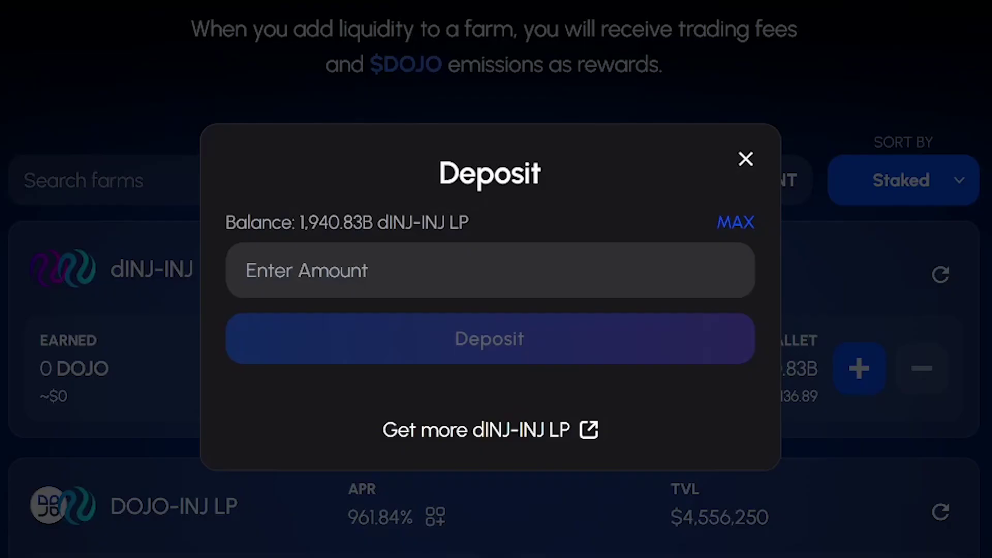
click(735, 222)
click(489, 339)
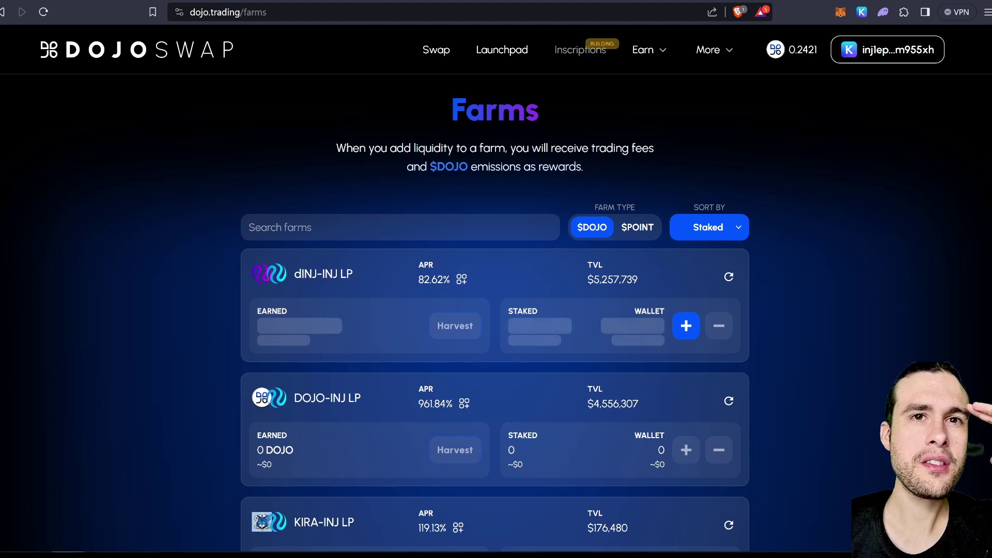
mouse_move(433, 279)
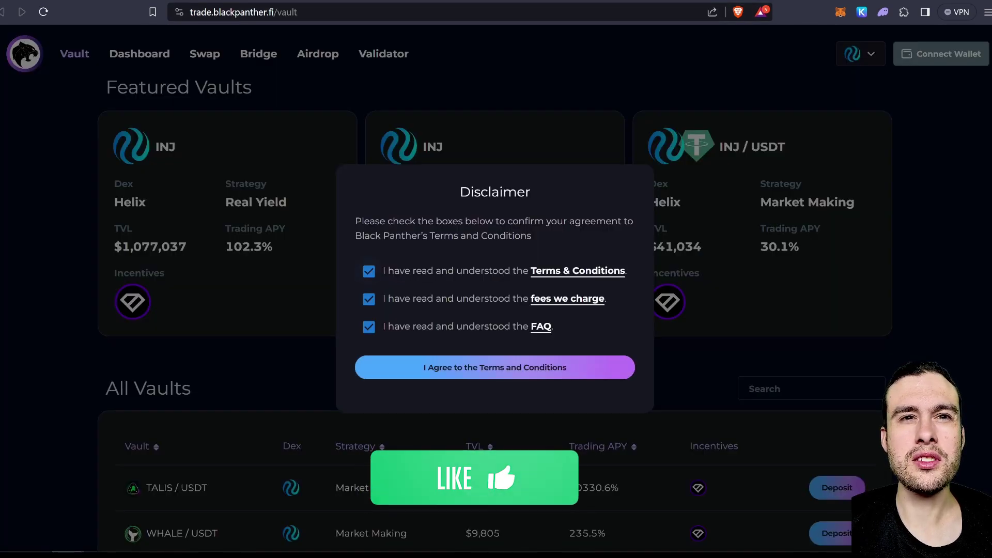
Step: On Black Panther, agree to the Terms and Conditions and connect the wallet
click(495, 368)
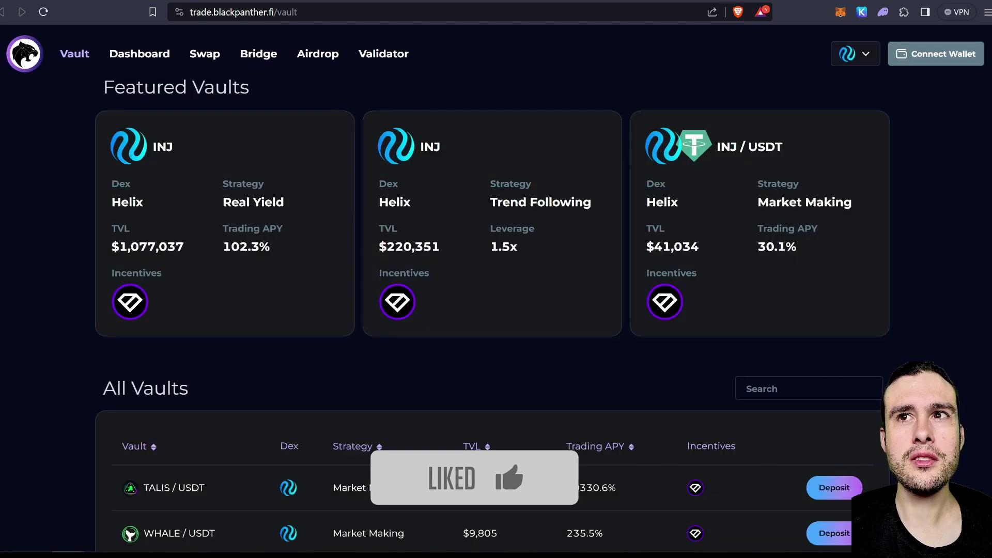
click(936, 54)
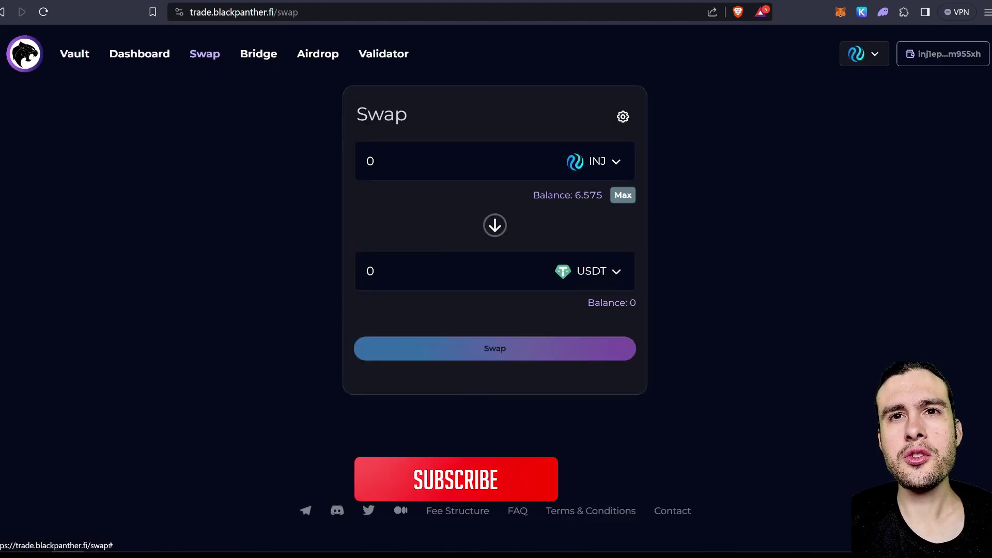
Step: Browse the tokens offered for swapping on Black Panther and close the token list
click(593, 160)
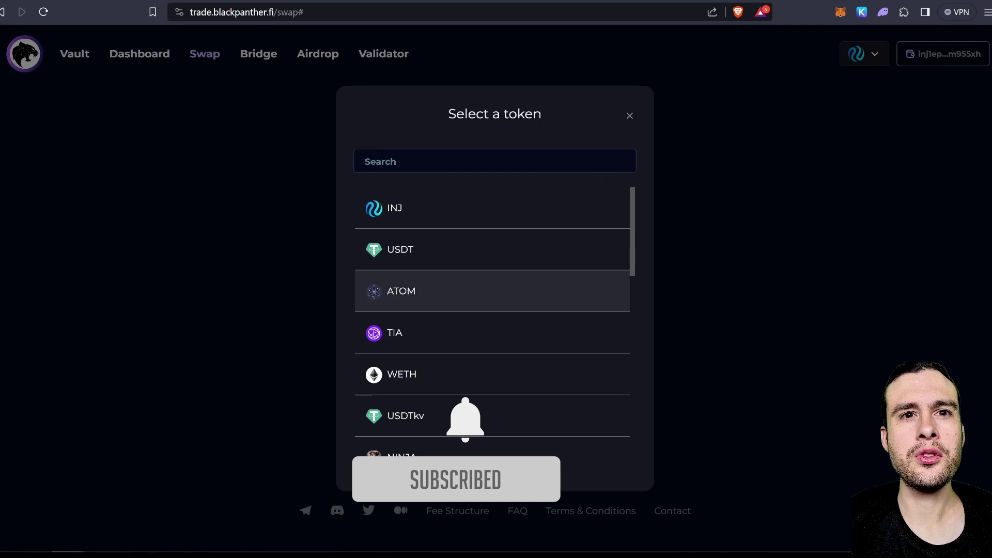
scroll(492, 290, down, 4)
click(629, 116)
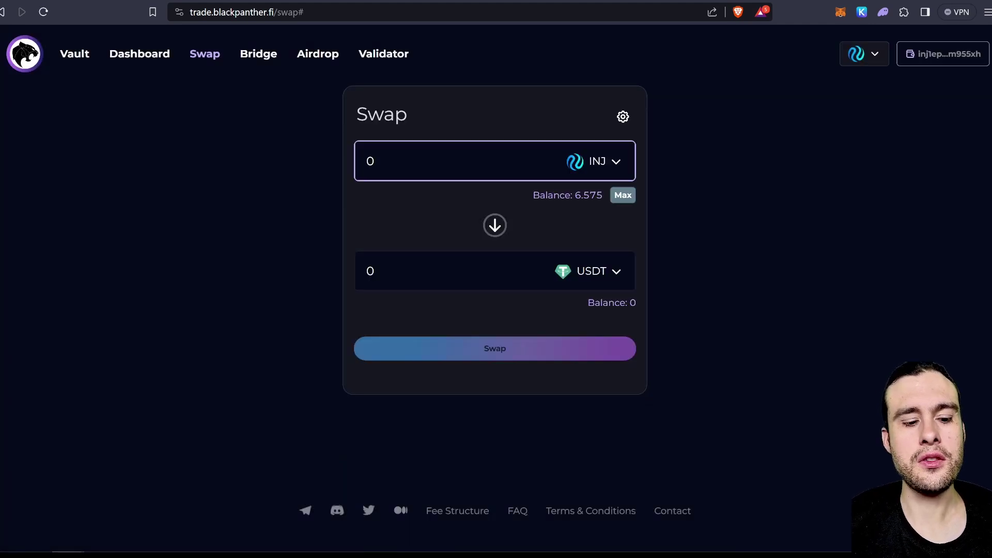
Step: Swap 5 INJ for USDT on Black Panther
text(4)
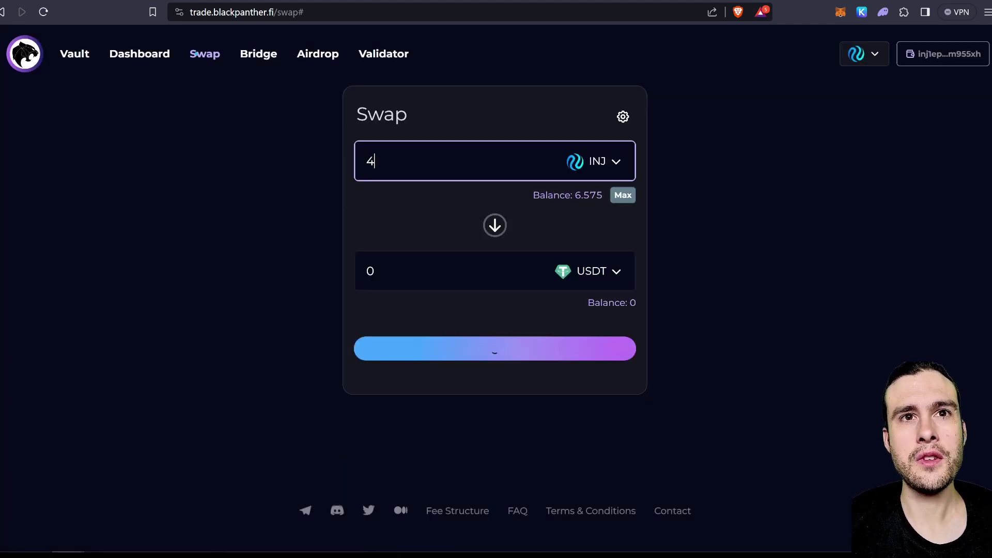
key(BackSpace)
text(5)
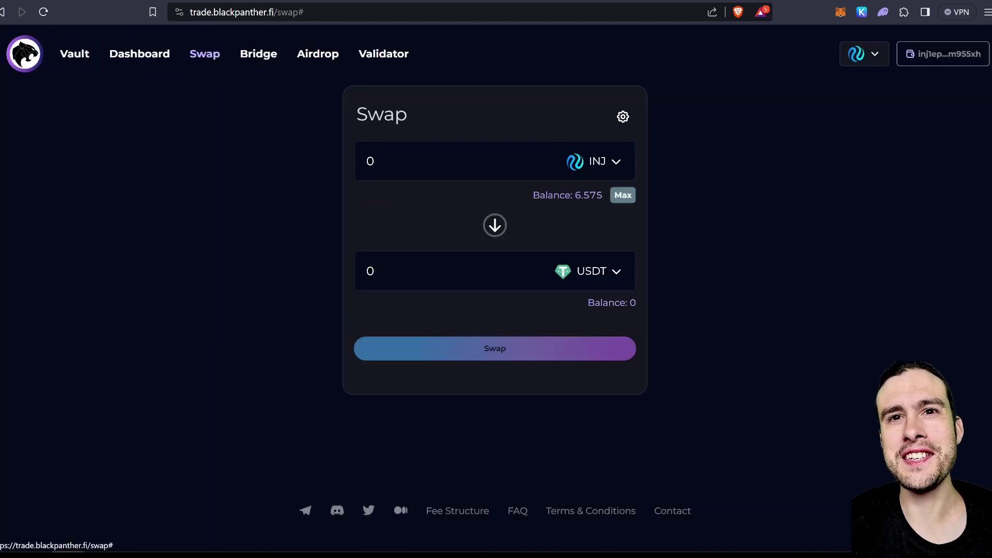
click(375, 161)
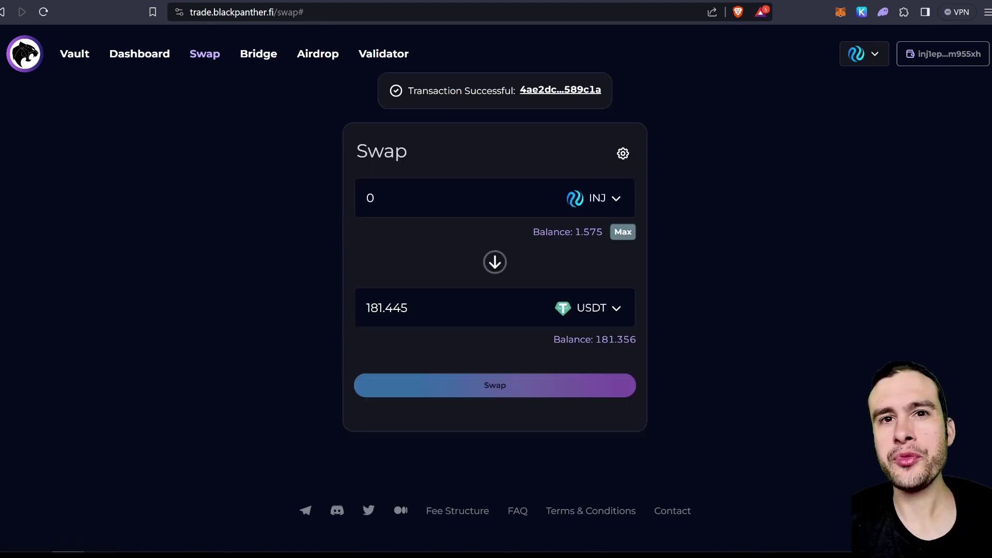
Step: Try to swap the maximum amount of 181.354 USDT back to INJ
click(495, 262)
click(623, 232)
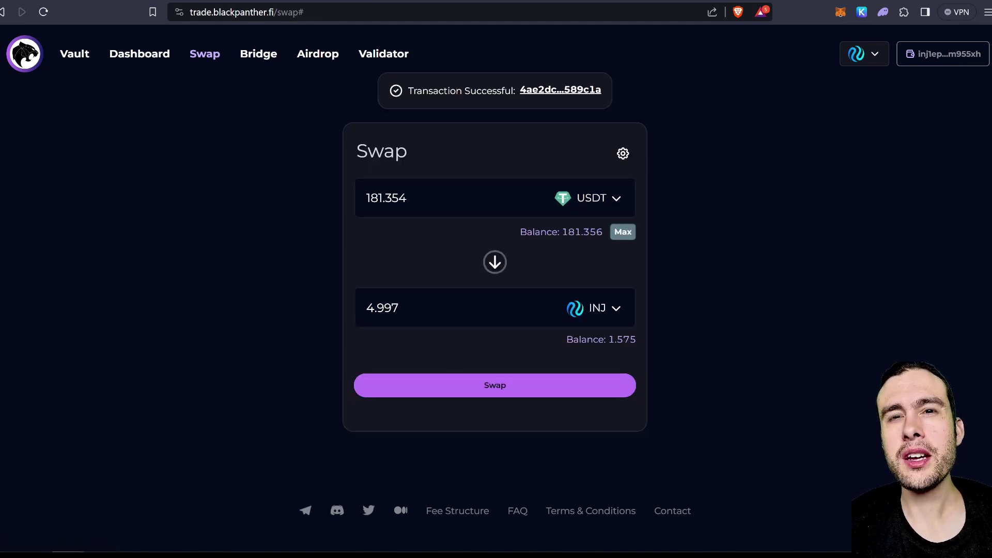
click(494, 385)
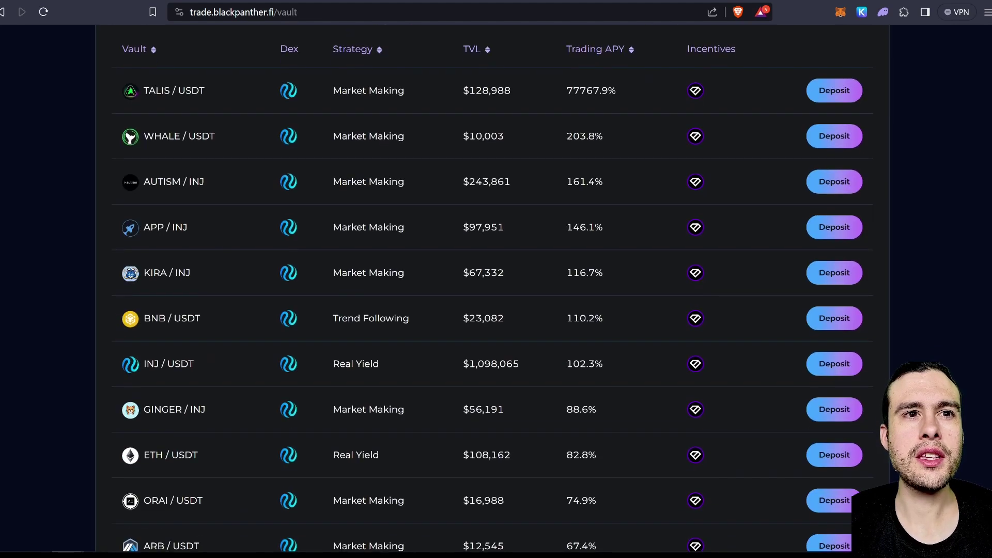
Step: Browse the Black Panther vaults and open the featured INJ vault with the Trend Following strategy
scroll(492, 287, up, 2)
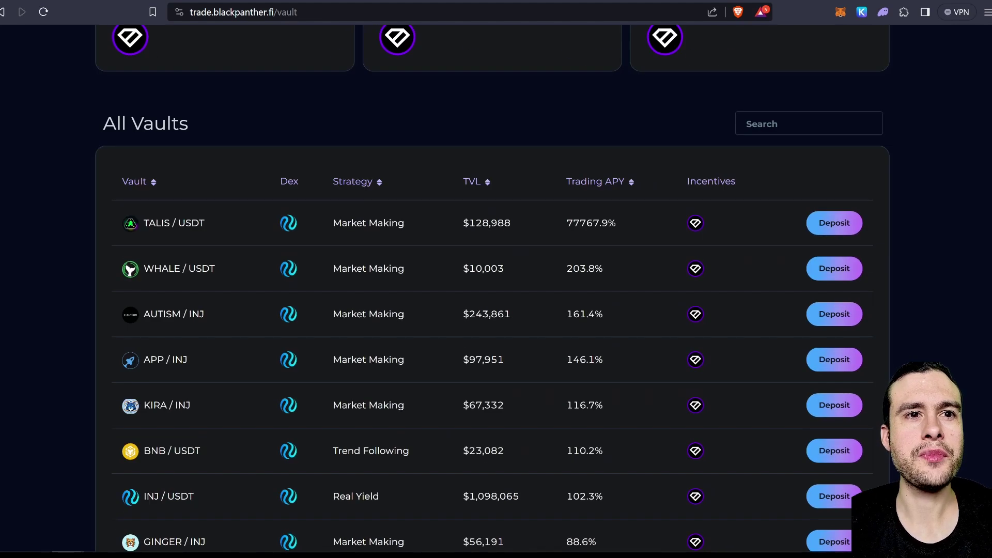
scroll(492, 289, up, 4)
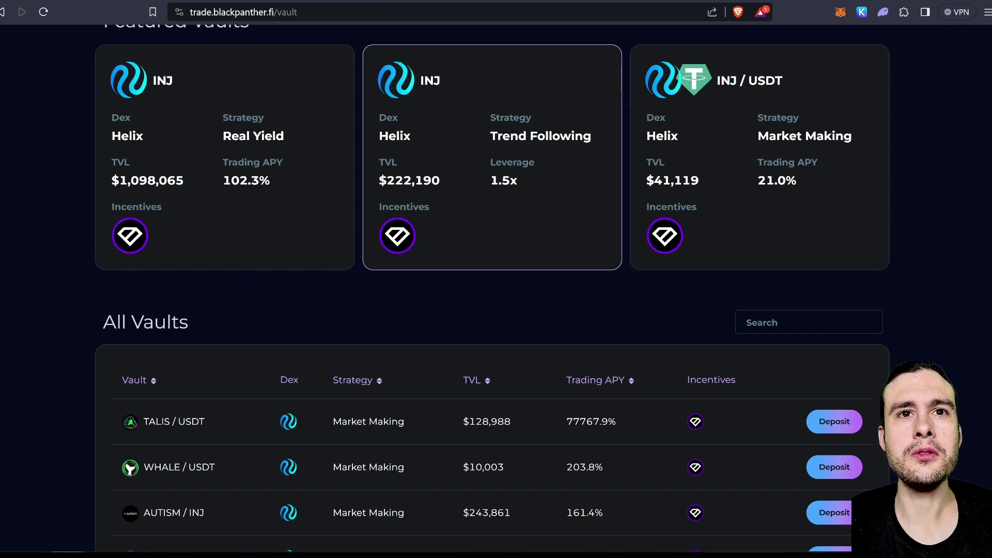
click(492, 155)
Step: Examine the Trend Following vault's trade history, performance chart, asset allocation, leverage and returns
scroll(496, 279, down, 10)
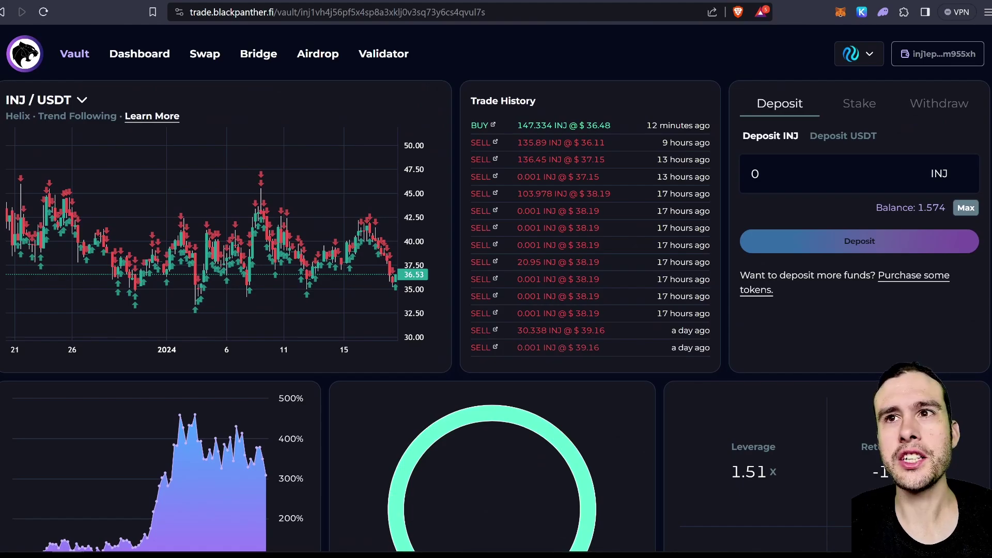
scroll(103, 331, down, 4)
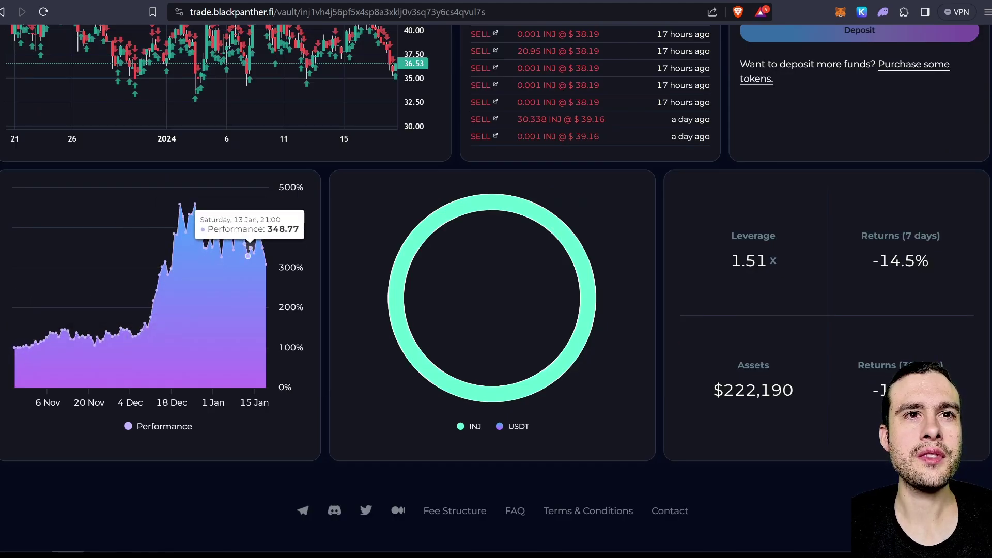
scroll(265, 264, up, 3)
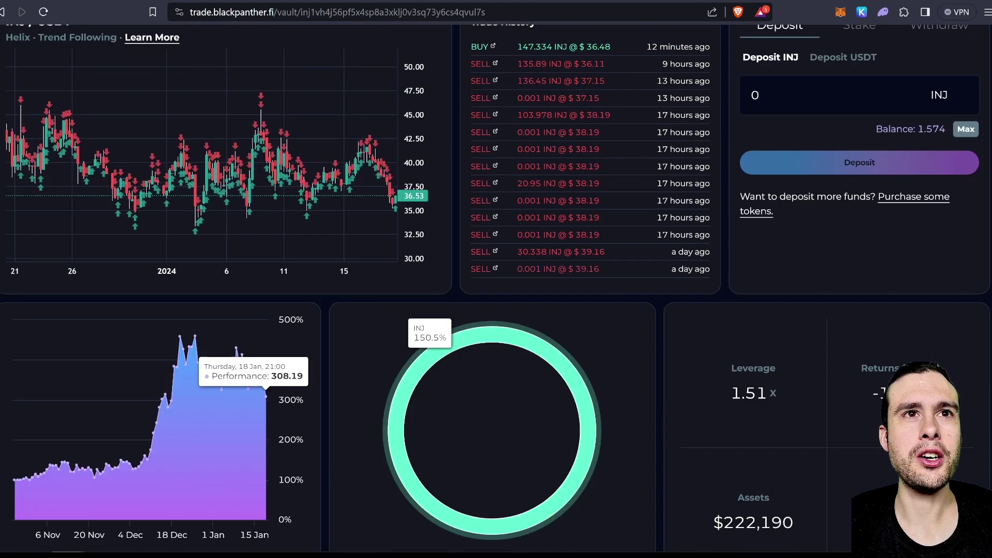
scroll(201, 171, up, 2)
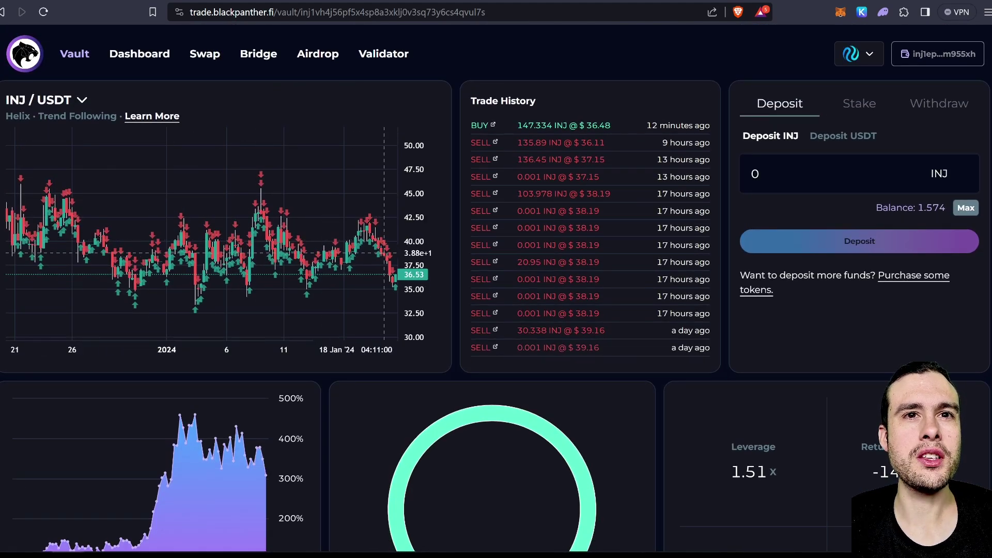
Step: Read the explanation of the vault's Trend Following strategy and close it
click(152, 116)
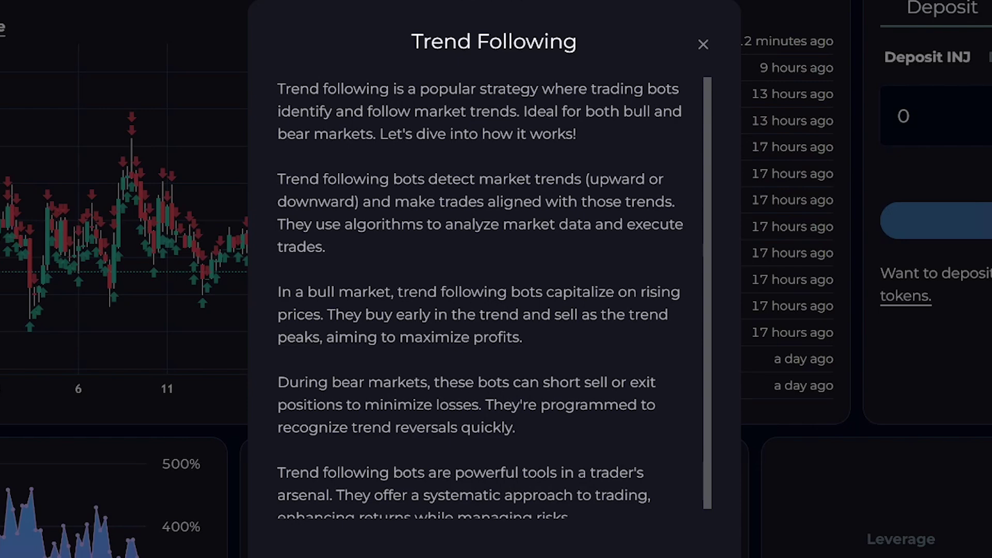
scroll(493, 297, down, 1)
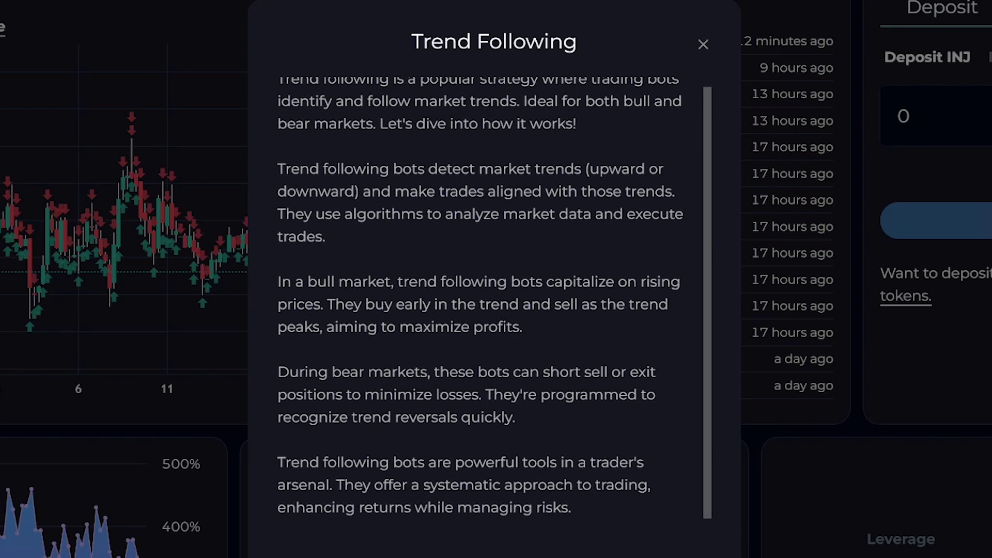
scroll(493, 297, up, 1)
key(Escape)
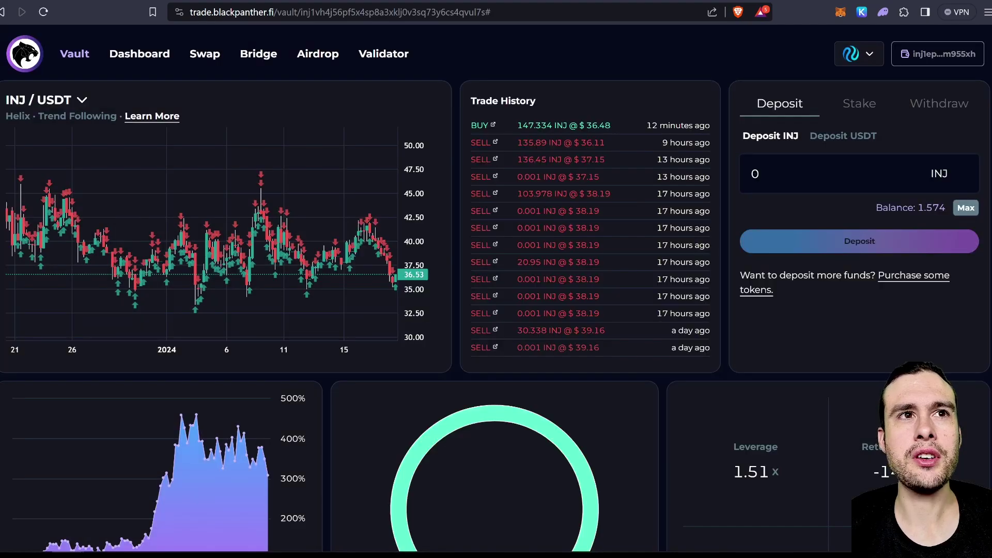
Step: Return to the vault list and open the featured INJ vault with the Real Yield strategy
key(alt+Left)
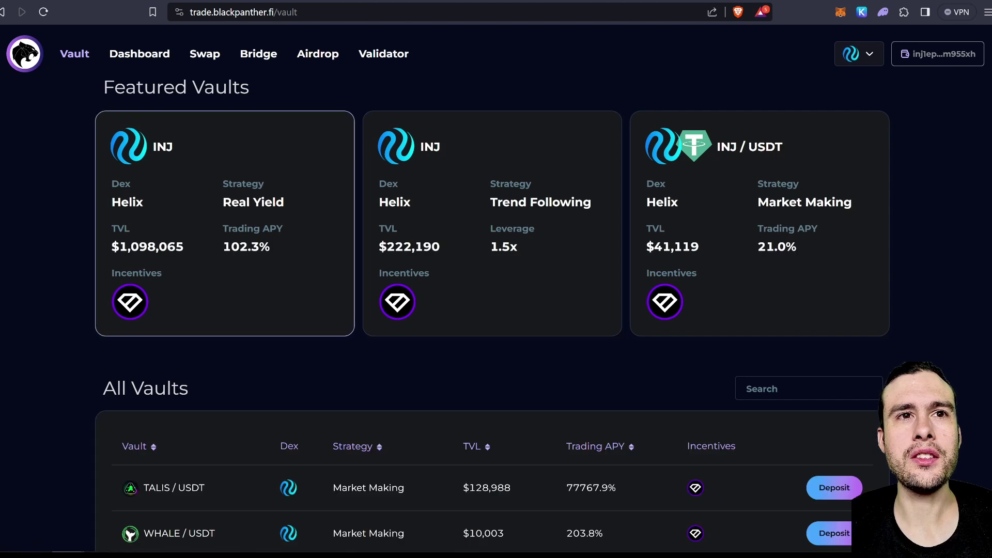
click(222, 217)
scroll(20, 310, down, 5)
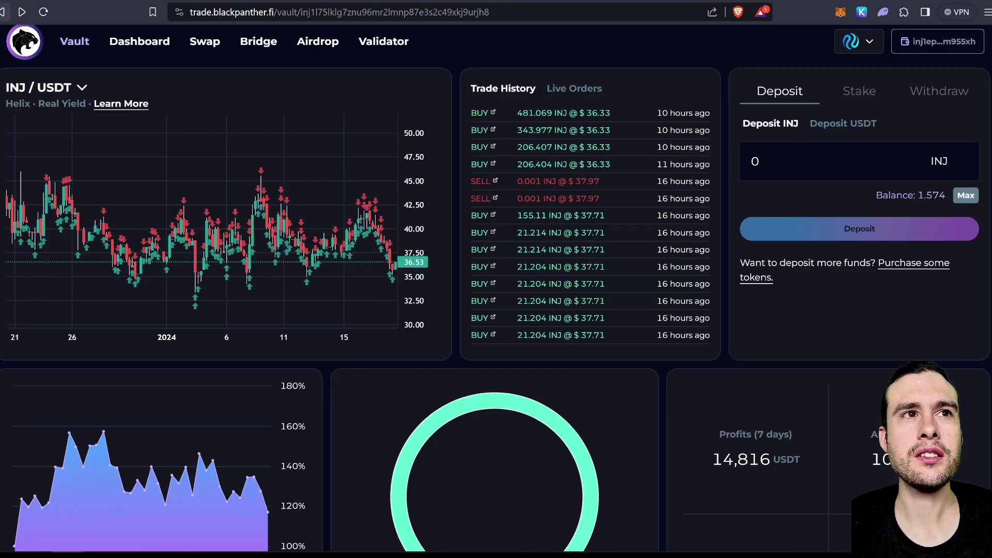
Step: Reopen the featured Trend Following INJ vault and deposit 100 USDT, approving the transaction in the Keplr wallet
click(75, 41)
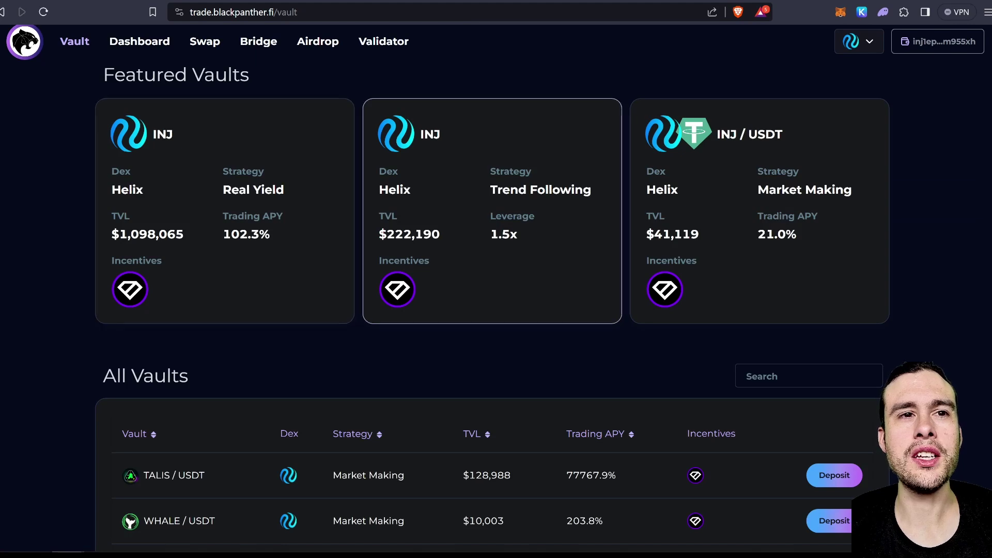
click(480, 211)
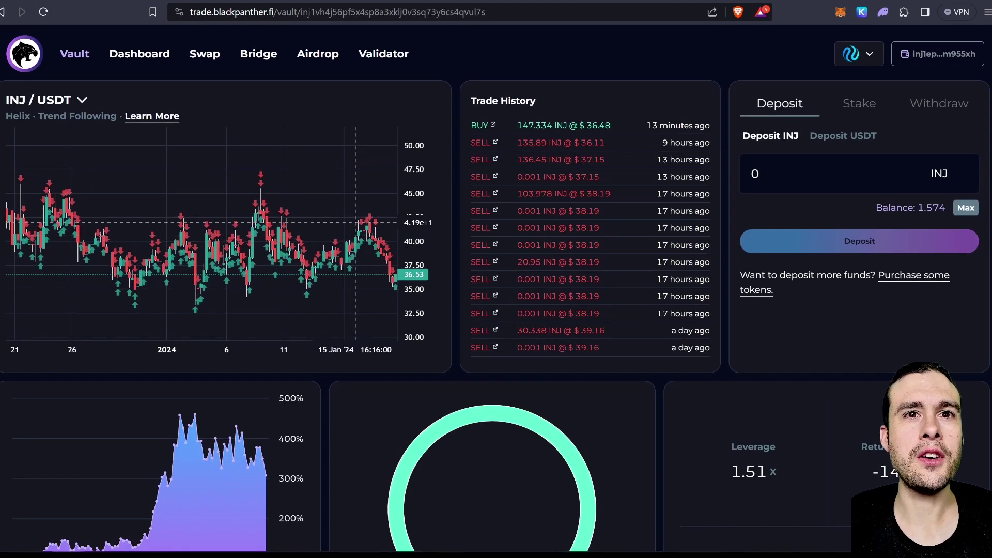
click(827, 174)
click(843, 135)
click(826, 173)
key(ctrl+a)
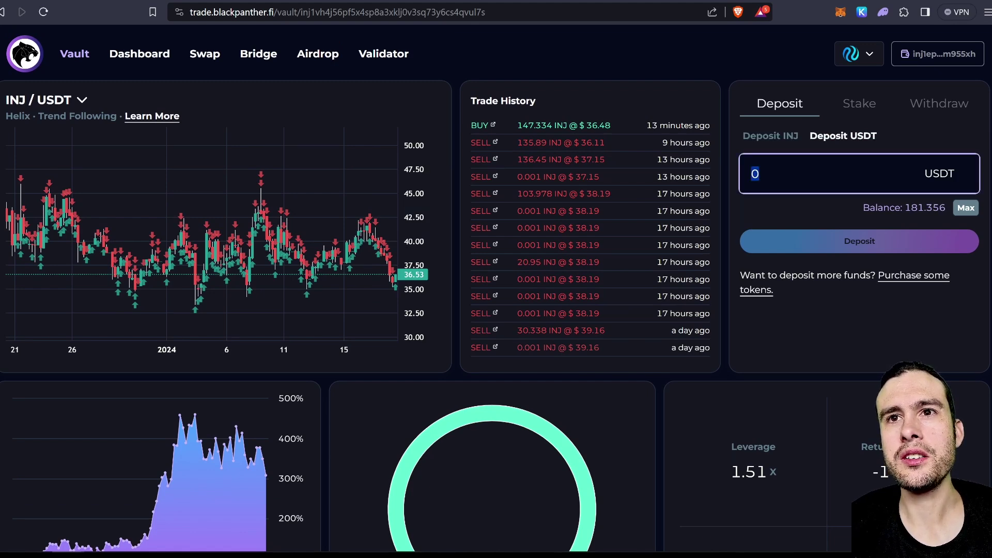
text(100)
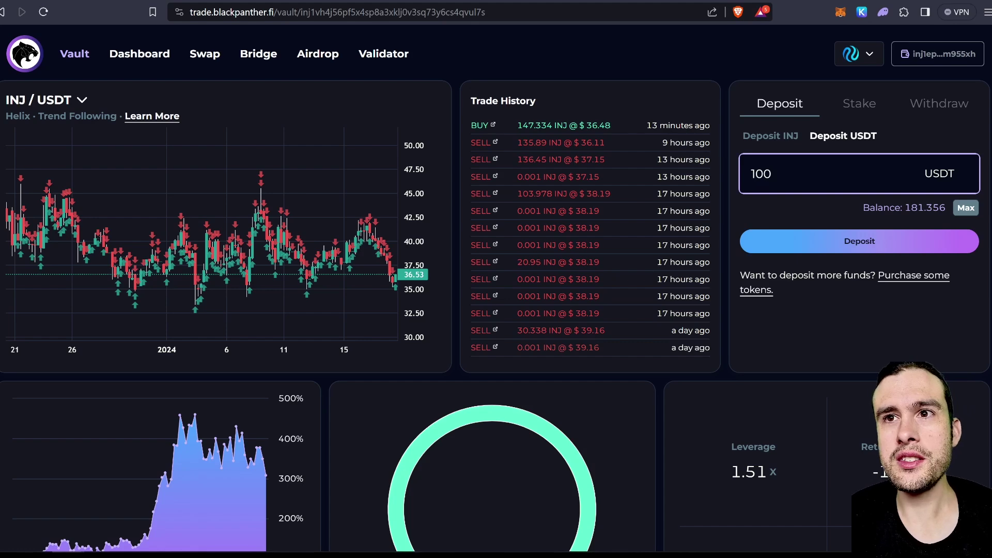
key(Return)
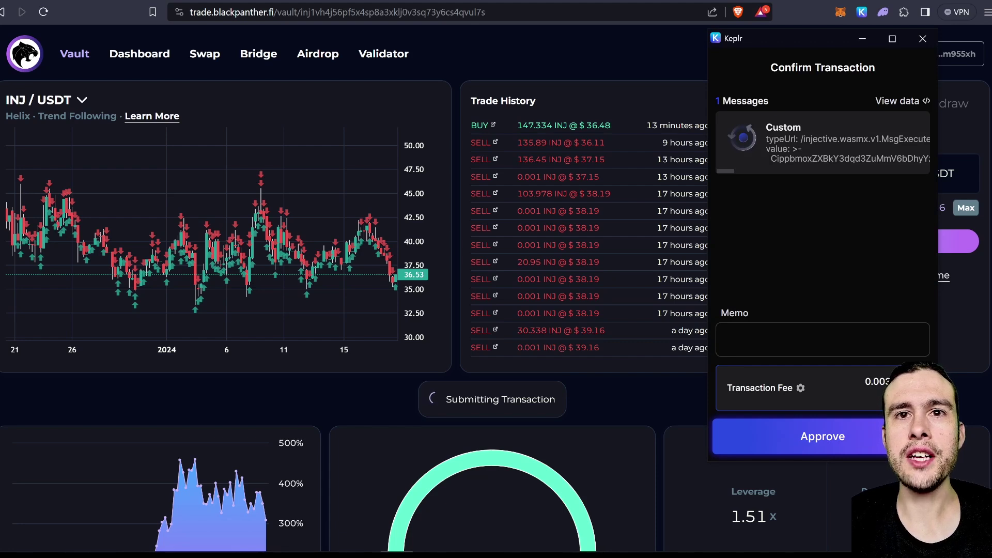
click(823, 436)
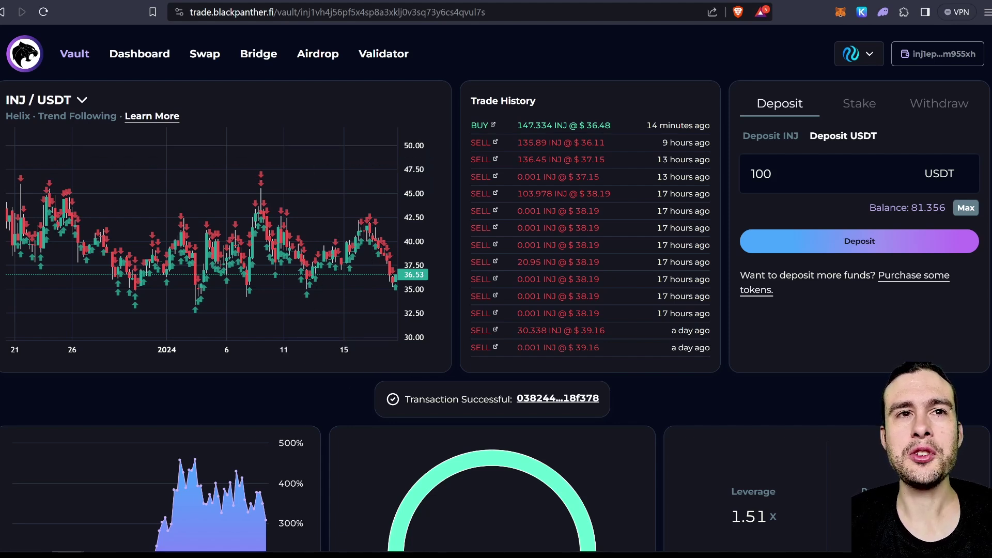
Step: Open the dashboard and review the deposited vault position and the other available vaults
click(140, 54)
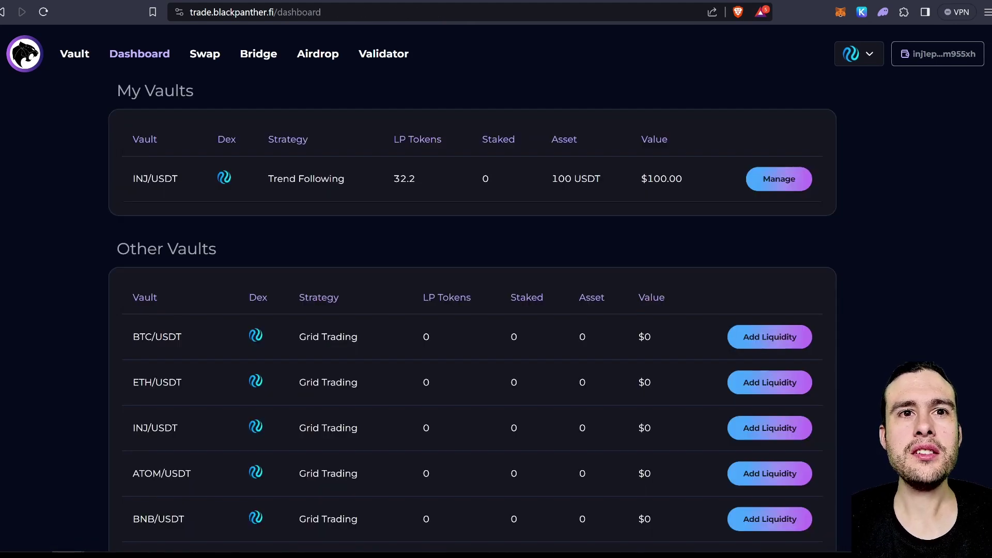
scroll(472, 310, down, 1)
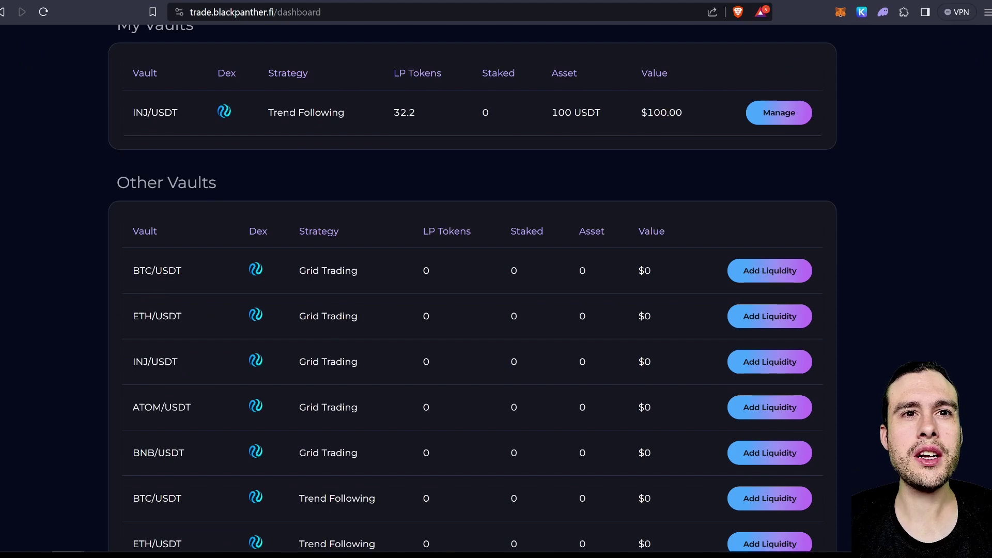
scroll(472, 287, down, 2)
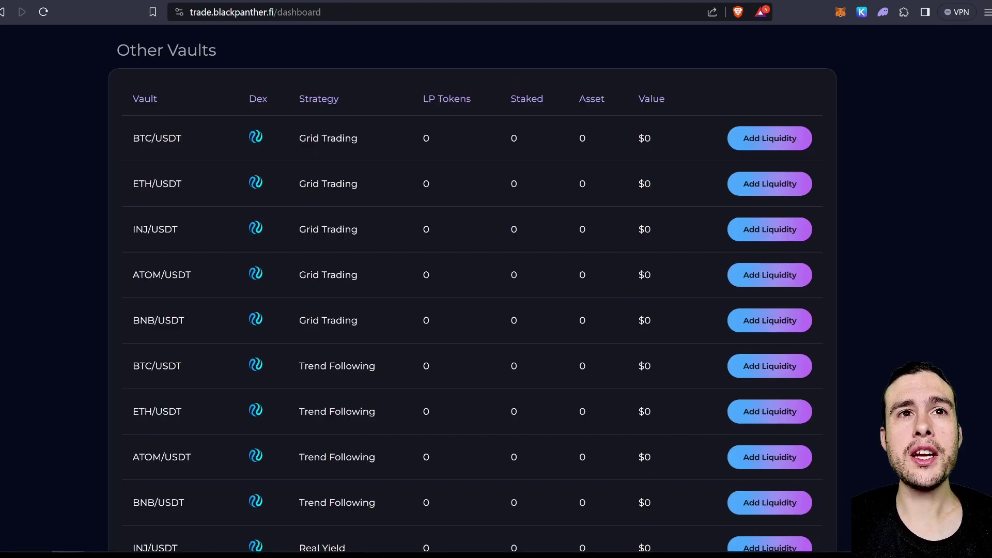
scroll(473, 310, up, 4)
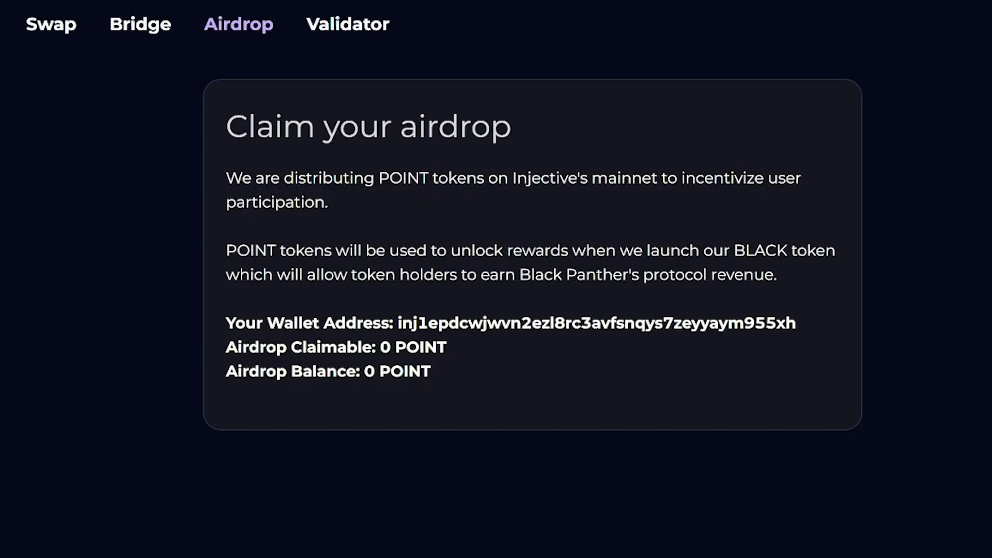
Step: Check the claimable and held POINT amounts on the airdrop page and the vault position's value on the dashboard
drag(225, 346, 430, 371)
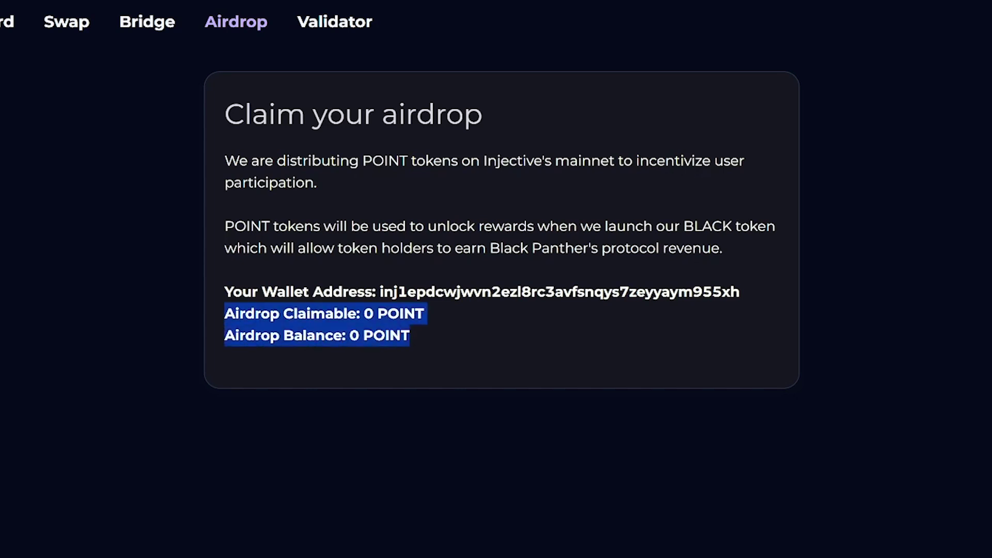
click(430, 371)
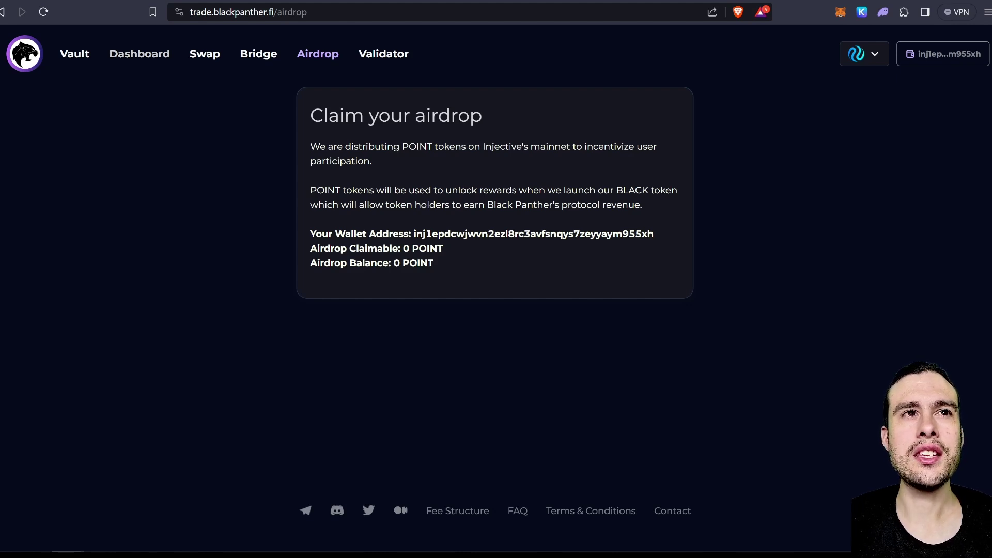
click(139, 54)
drag(647, 178, 675, 179)
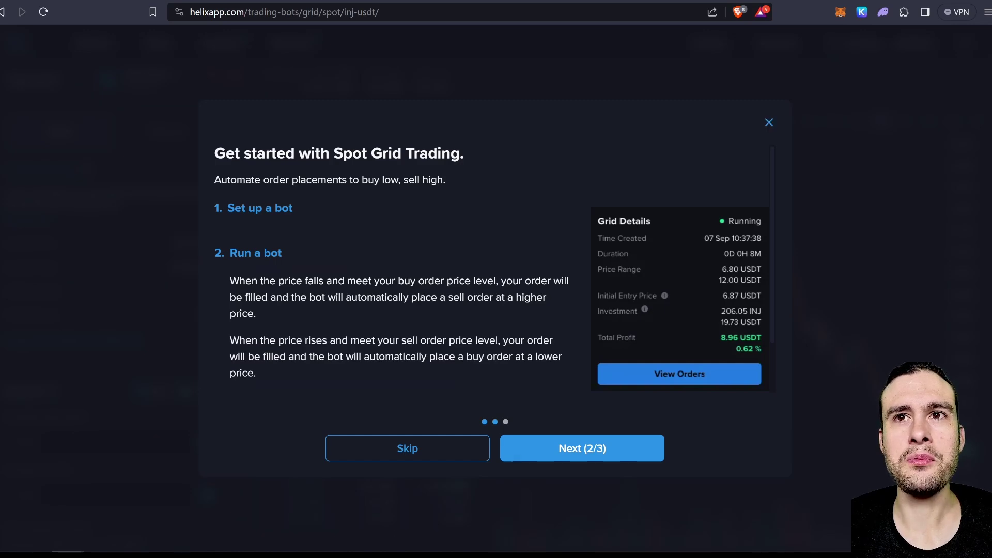
Step: Dismiss the Spot Grid Trading introduction on Helix and browse the market list of the perpetual trading page
click(769, 122)
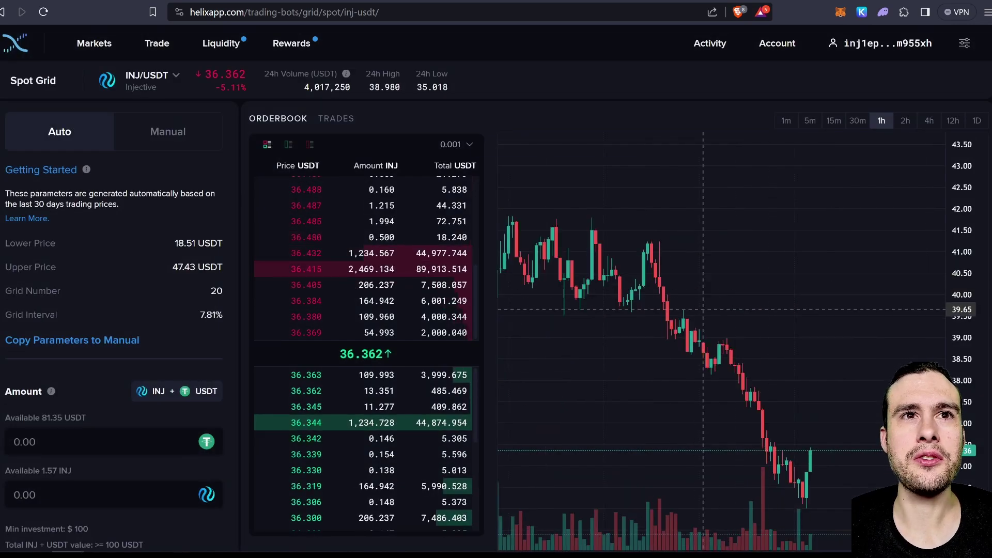
mouse_move(157, 43)
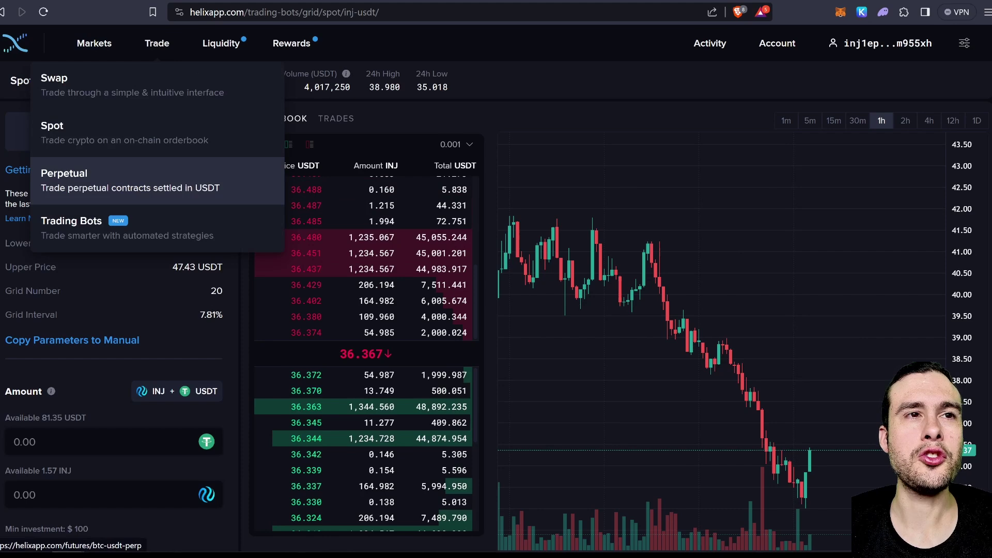
click(77, 175)
scroll(111, 283, down, 7)
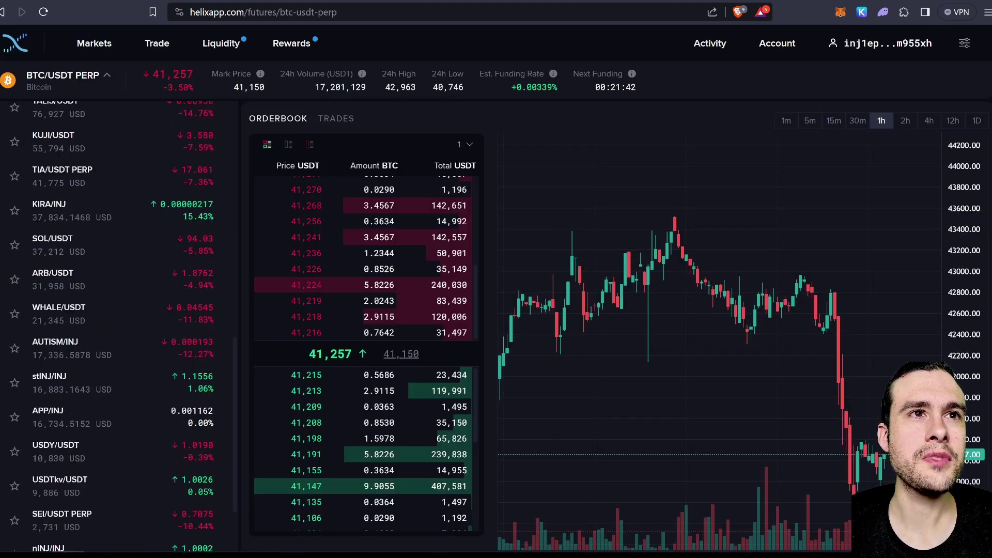
scroll(111, 283, up, 8)
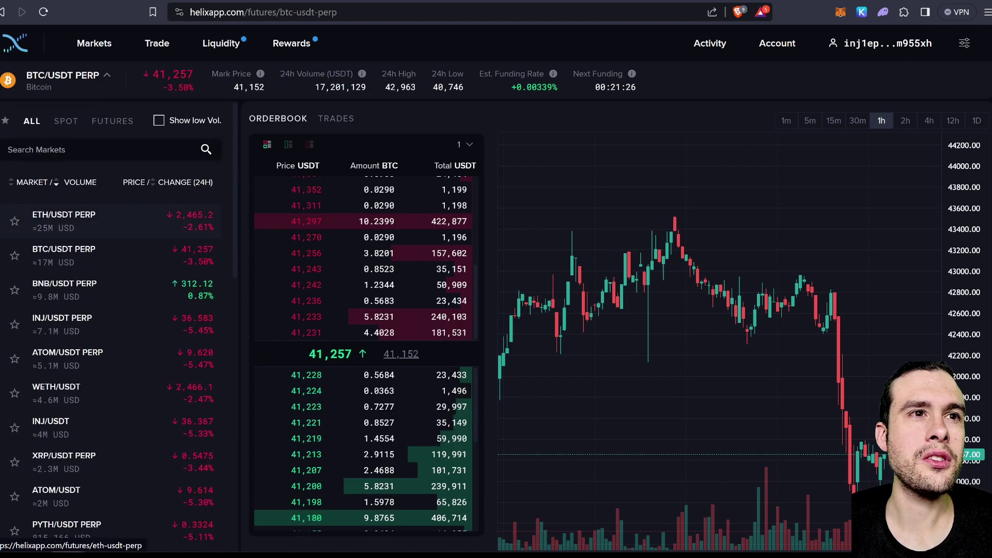
Step: Open the KIRA/INJ spot market and examine its price chart
key(alt+Left)
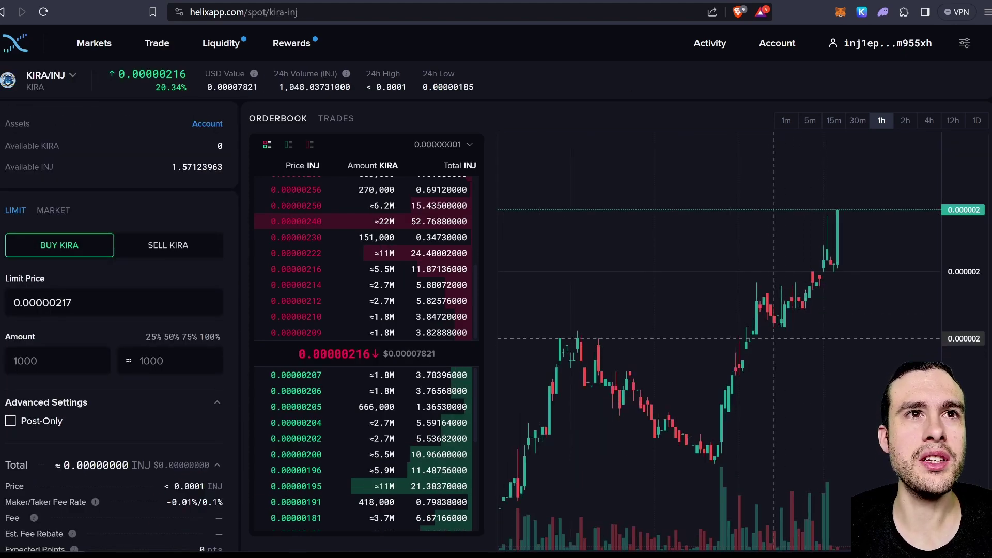
scroll(818, 296, down, 6)
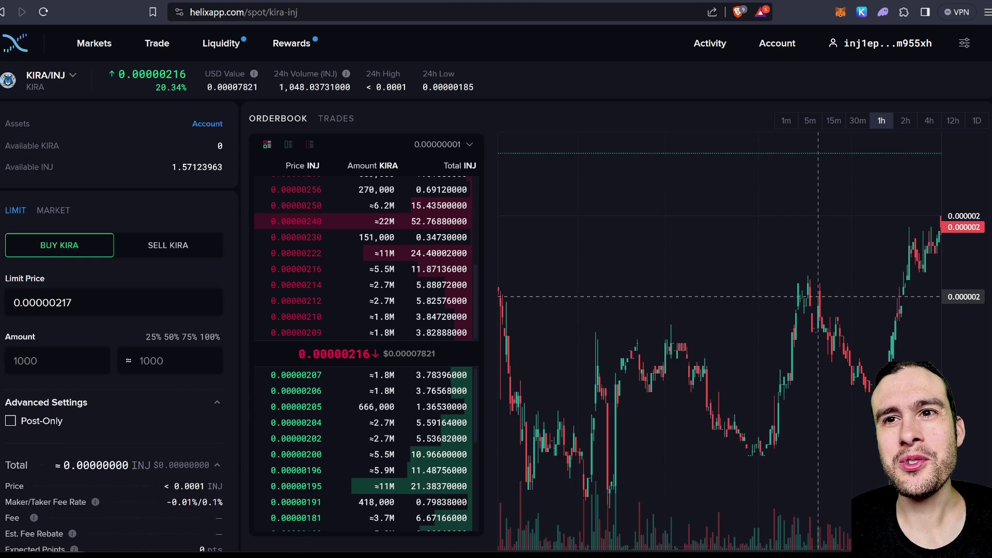
scroll(818, 297, up, 6)
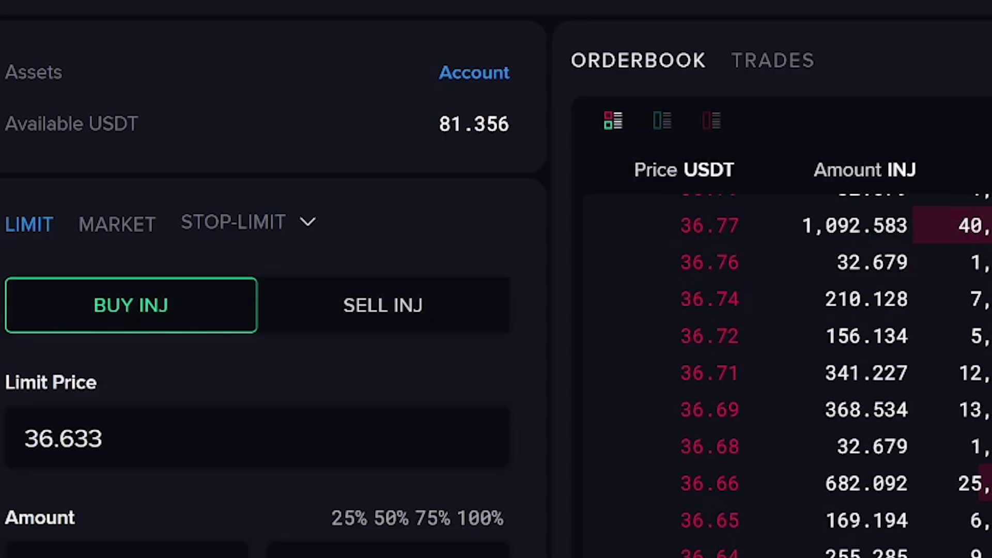
Step: Set the leverage of the INJ/USDT perpetual buy order to 5x and review the order details
click(475, 122)
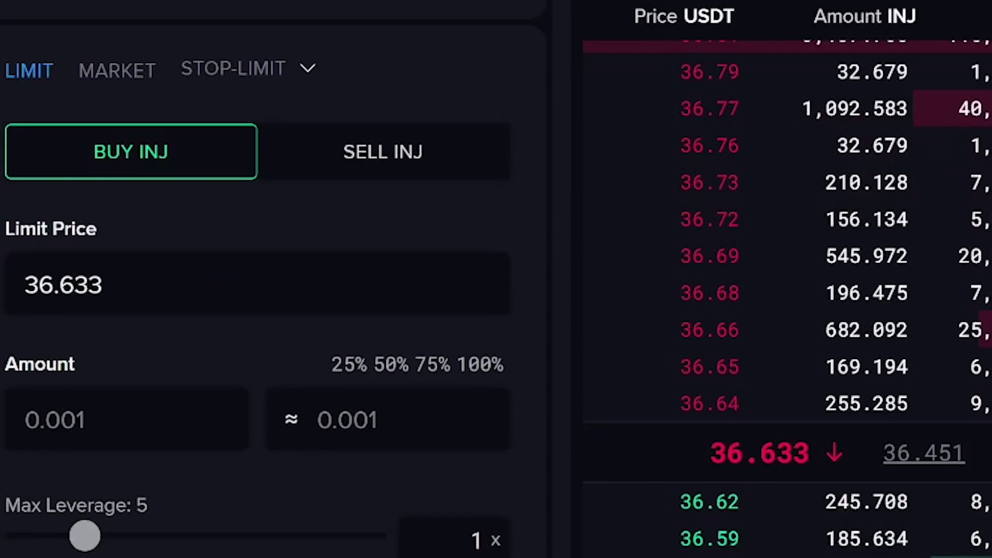
drag(127, 323, 163, 323)
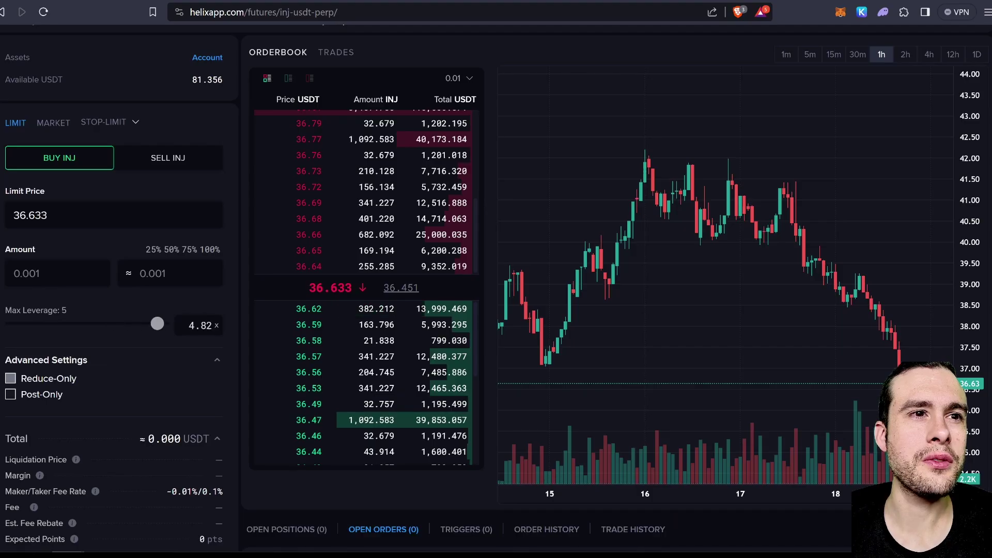
scroll(163, 323, down, 3)
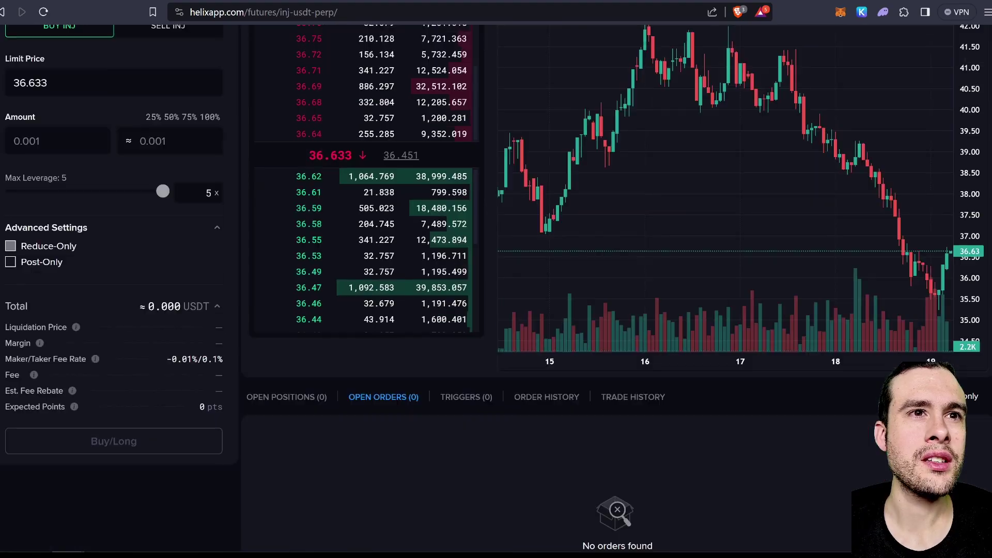
scroll(162, 323, up, 3)
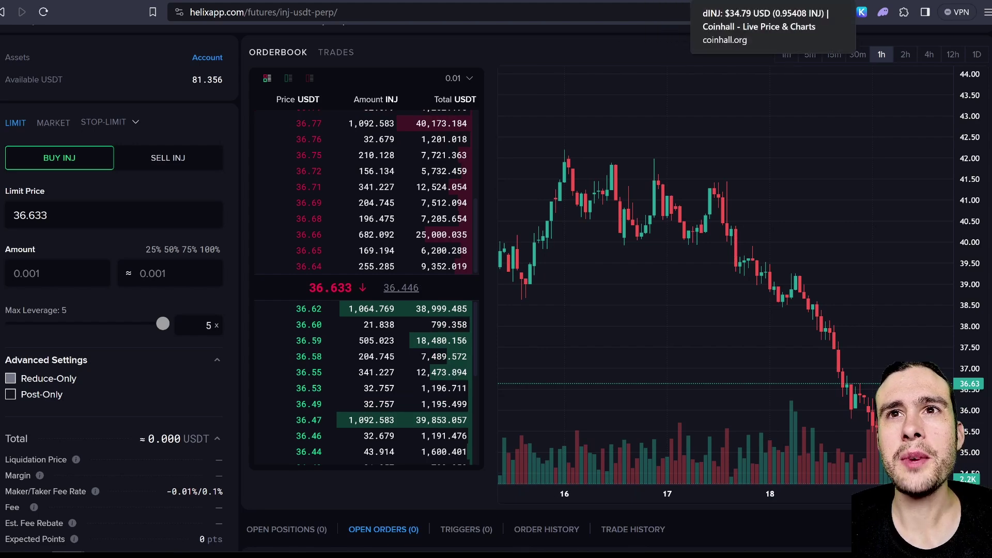
Step: Switch to the dINJ chart on Coinhall, add the SuperTrend indicator and change the chart style to Heikin Ashi
click(723, 1)
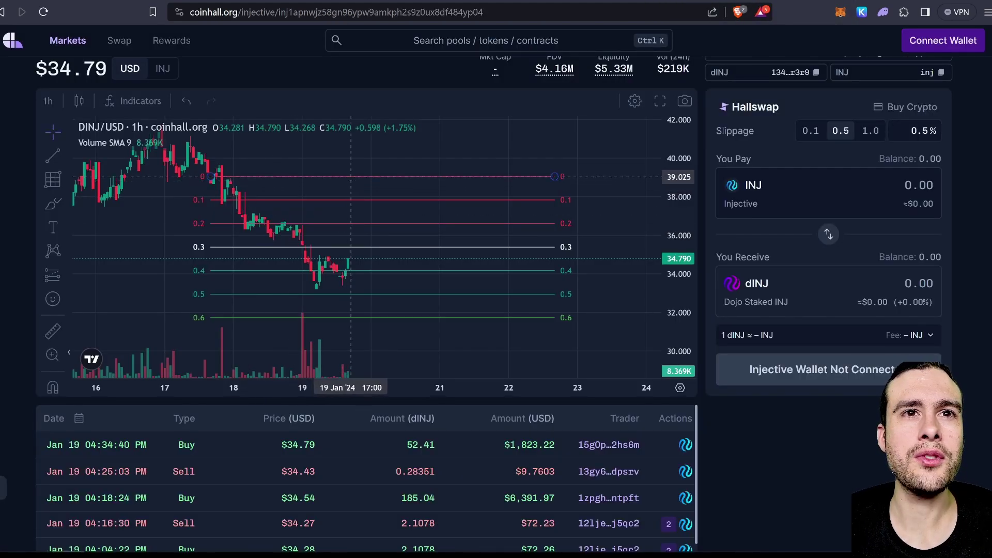
click(133, 100)
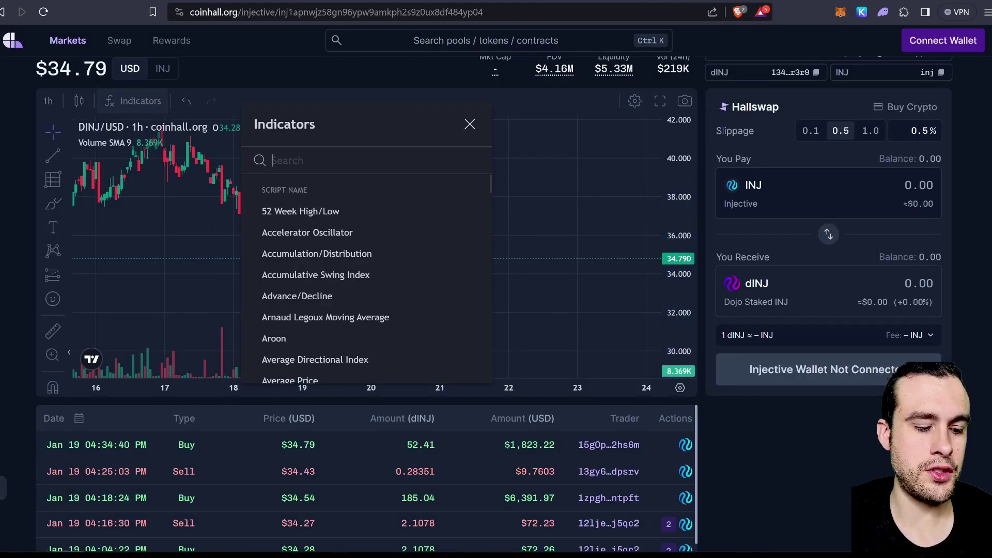
text(su)
click(285, 208)
click(78, 101)
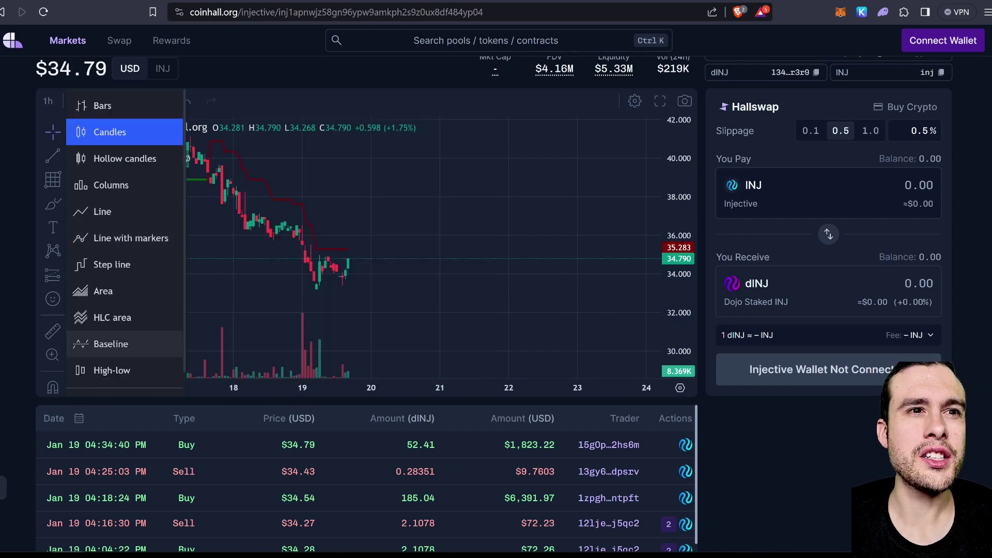
Step: Search for INJ and open the INJ/USDT chart of the Injective Dojoswap pool to view its SuperTrend history
key(ctrl+k)
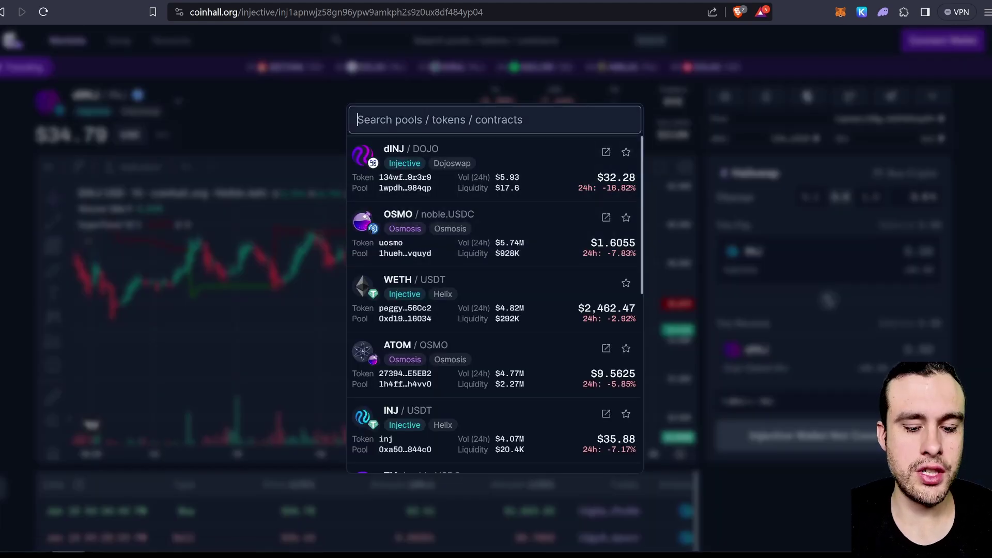
text(INJ)
key(Return)
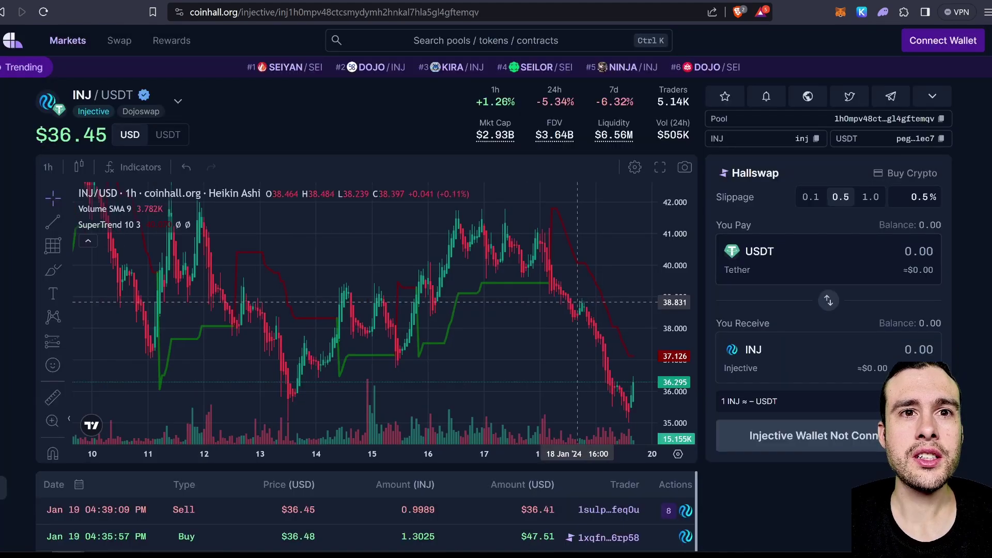
scroll(337, 318, up, 5)
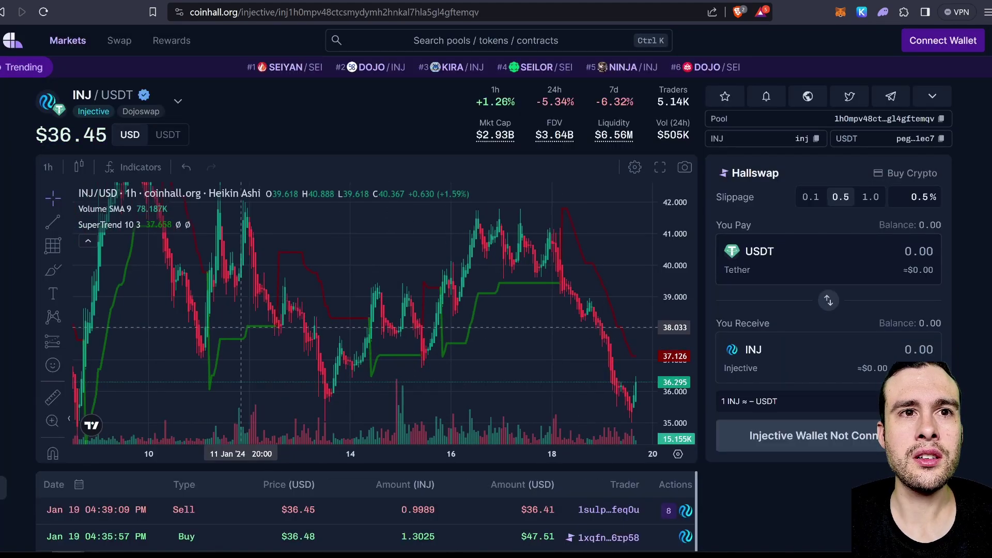
Step: Set the SuperTrend indicator's length to 2 and factor to 3 on the INJ/USDT chart
double_click(398, 231)
text(5)
key(Tab)
text(2)
key(shift+Tab)
text(2)
key(Tab)
text(3)
key(ctrl+a)
text(3)
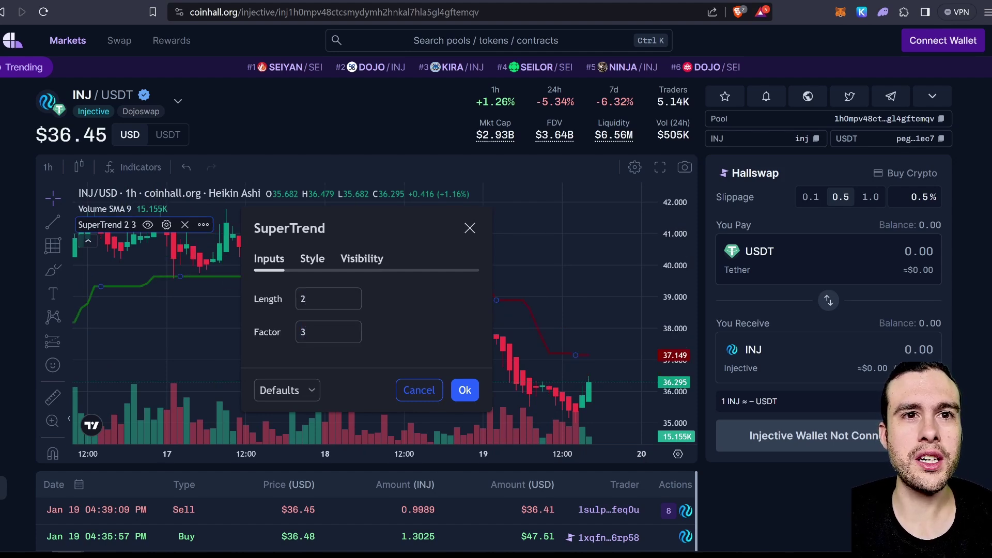
click(465, 390)
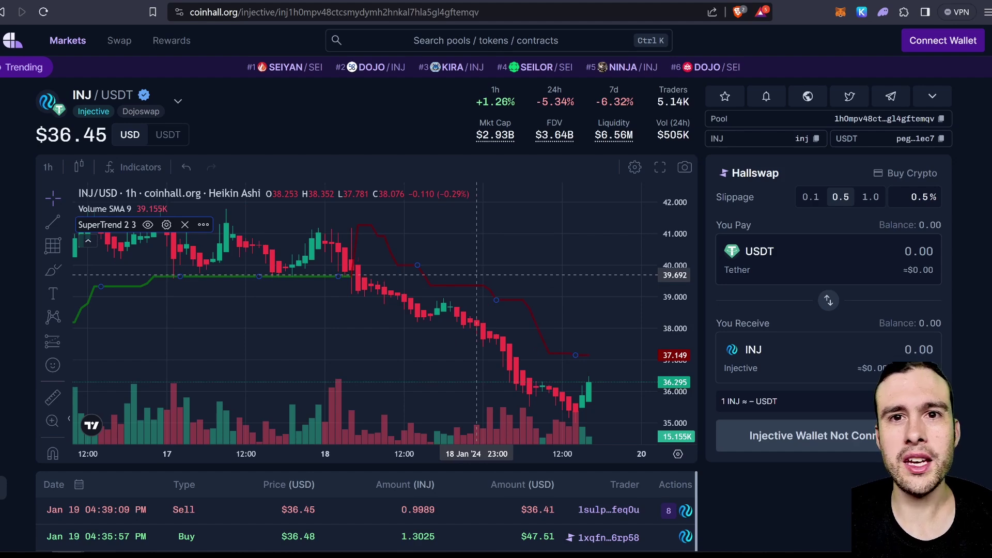
scroll(476, 275, down, 2)
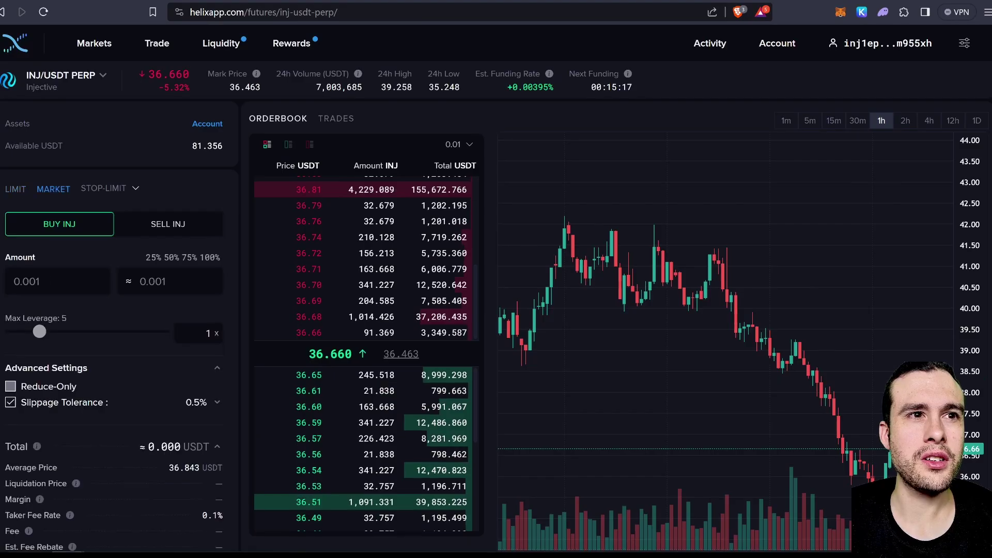
Step: Place a market buy order for 1 INJ at 3x leverage on the INJ/USDT perpetual and view the open position
click(36, 281)
text(5)
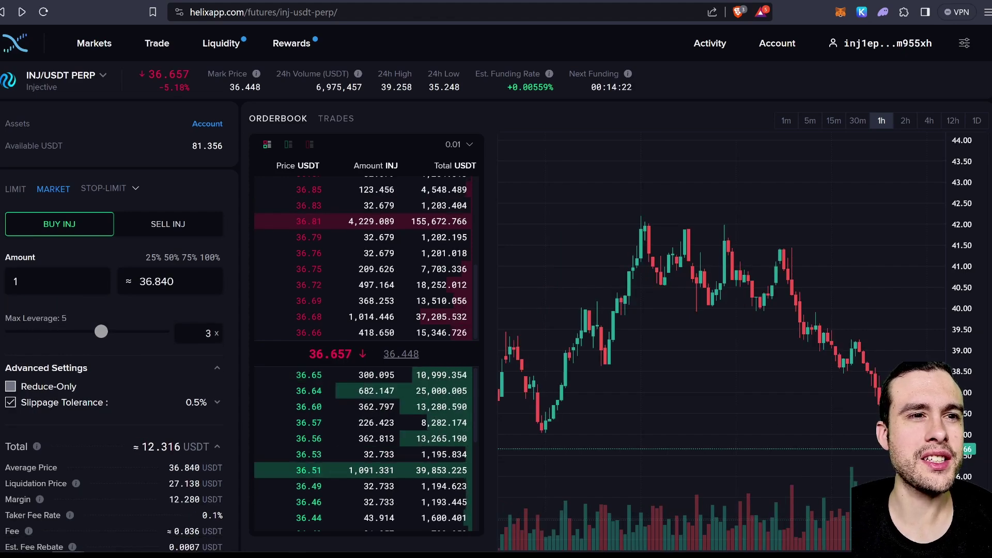
scroll(644, 306, up, 1)
drag(857, 306, 644, 307)
scroll(113, 439, down, 3)
click(114, 464)
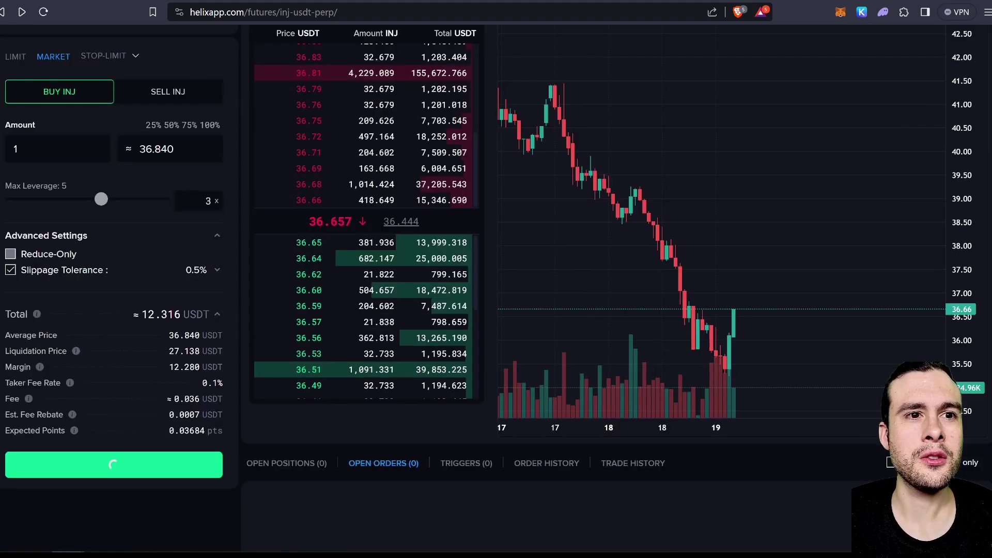
scroll(558, 491, down, 3)
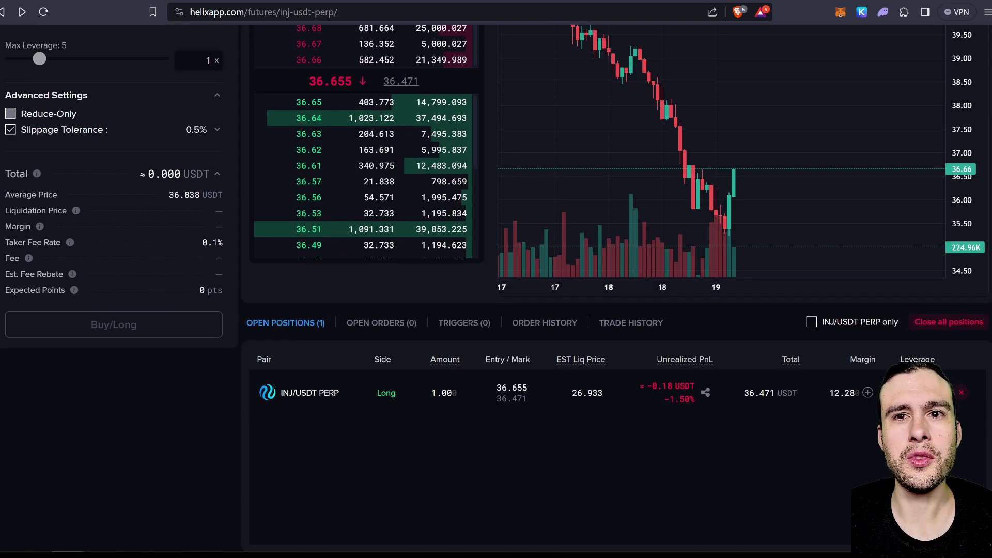
Step: Place a stop-market sell order with trigger price 35.31 for 100% of the available amount and check it among the triggers
scroll(496, 289, up, 5)
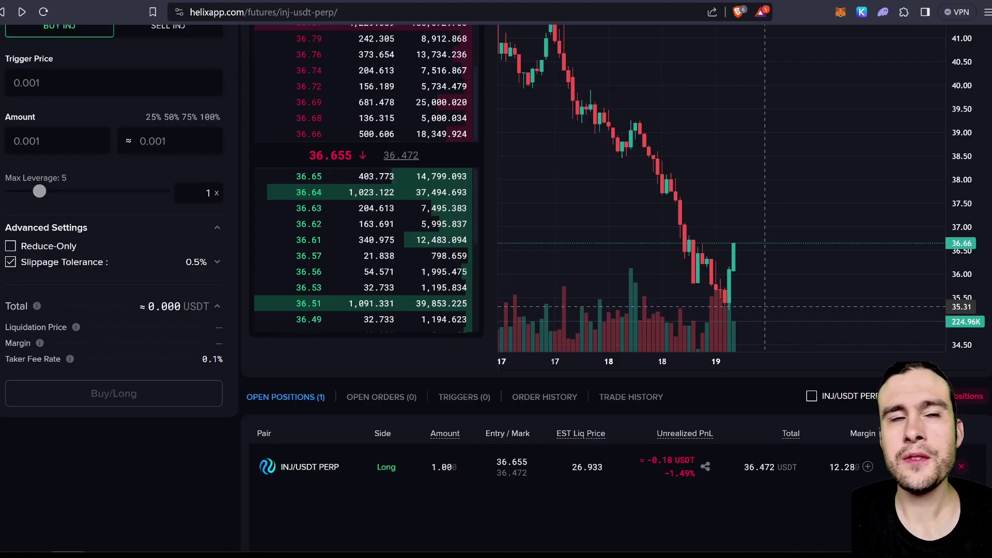
scroll(495, 289, up, 1)
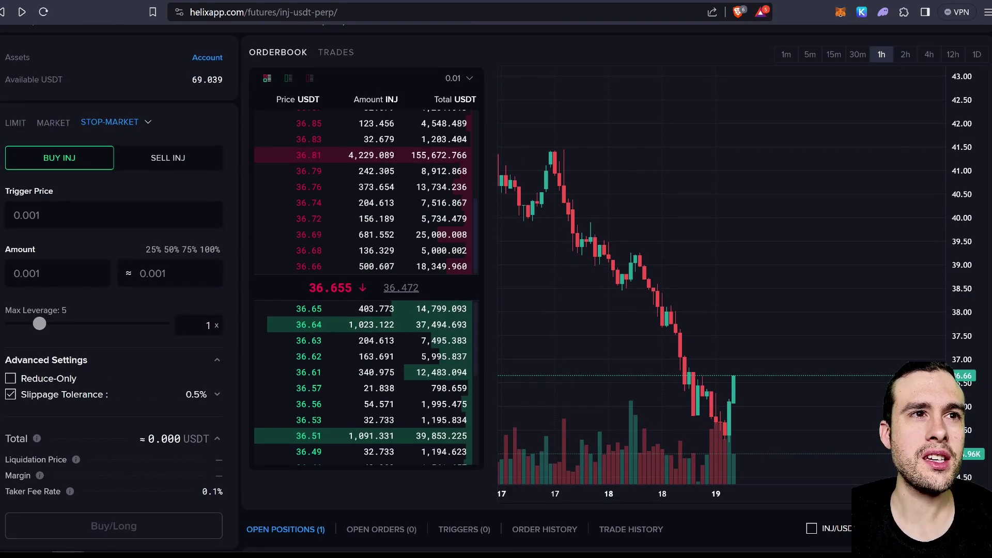
text(35.31)
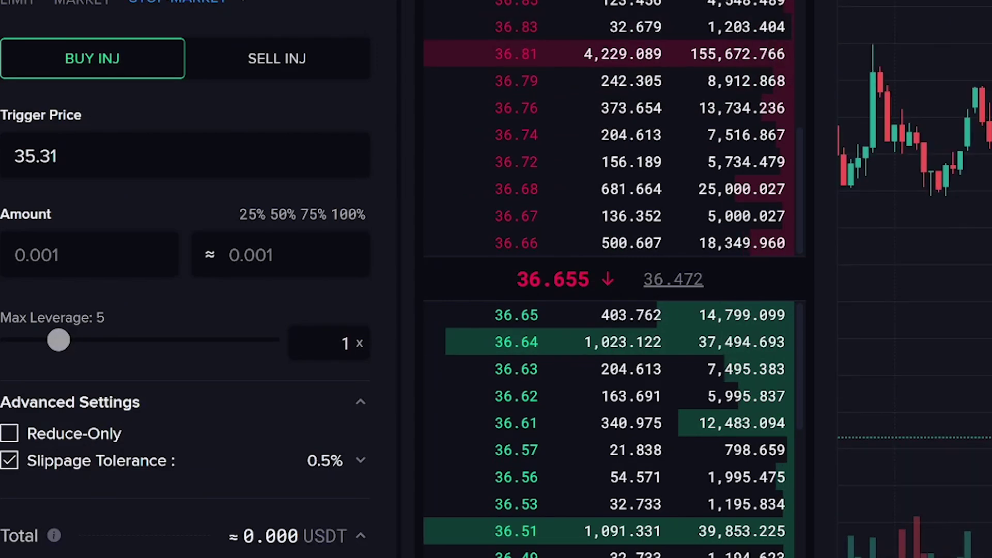
click(277, 58)
click(351, 214)
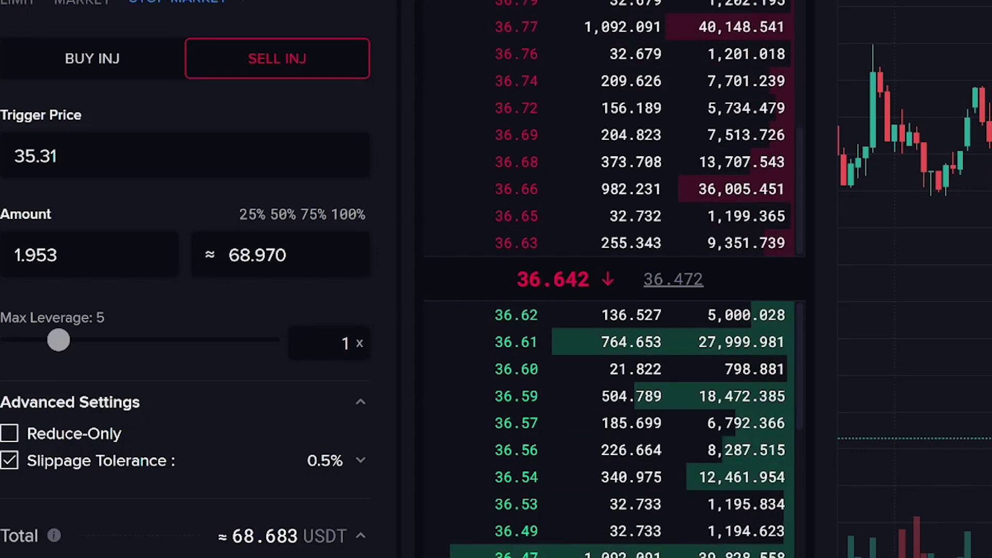
double_click(36, 156)
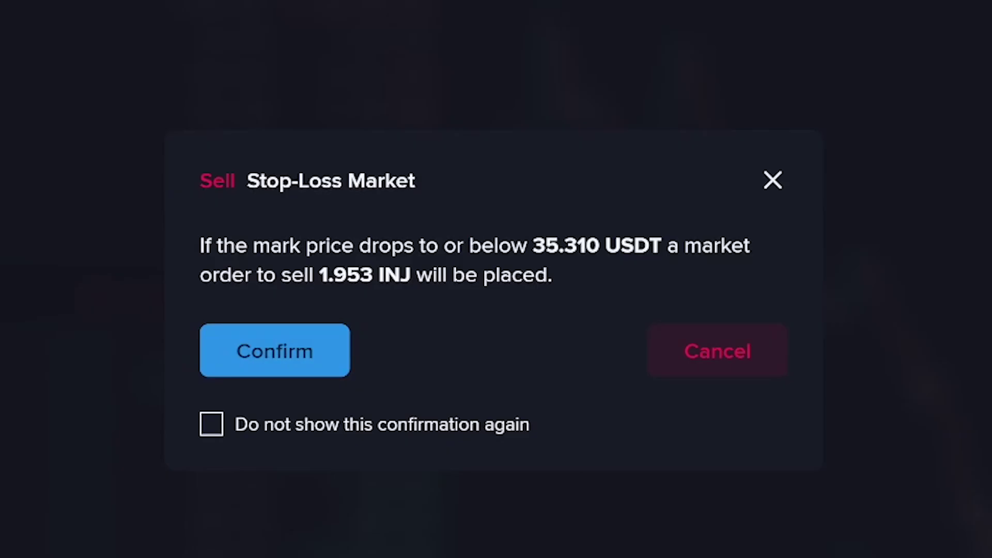
click(274, 350)
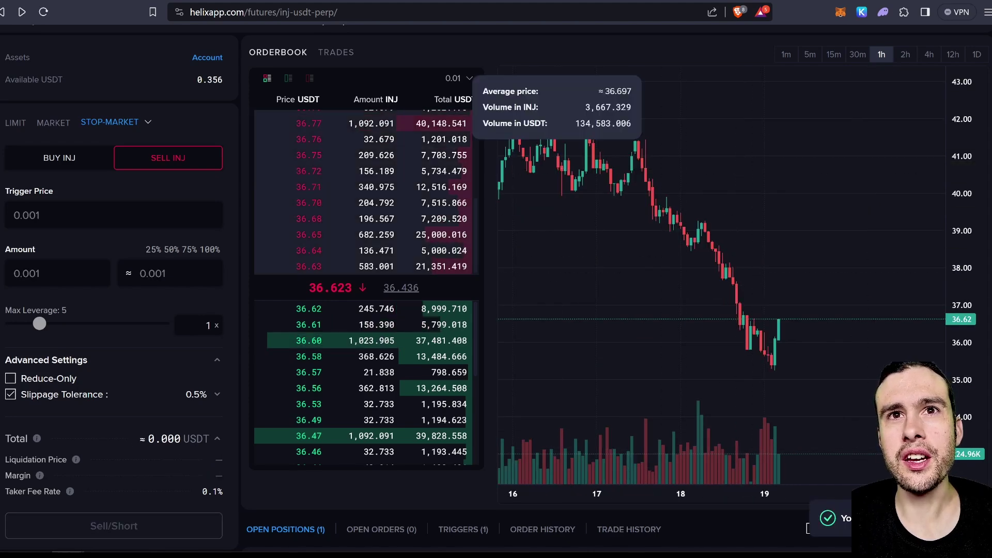
click(381, 529)
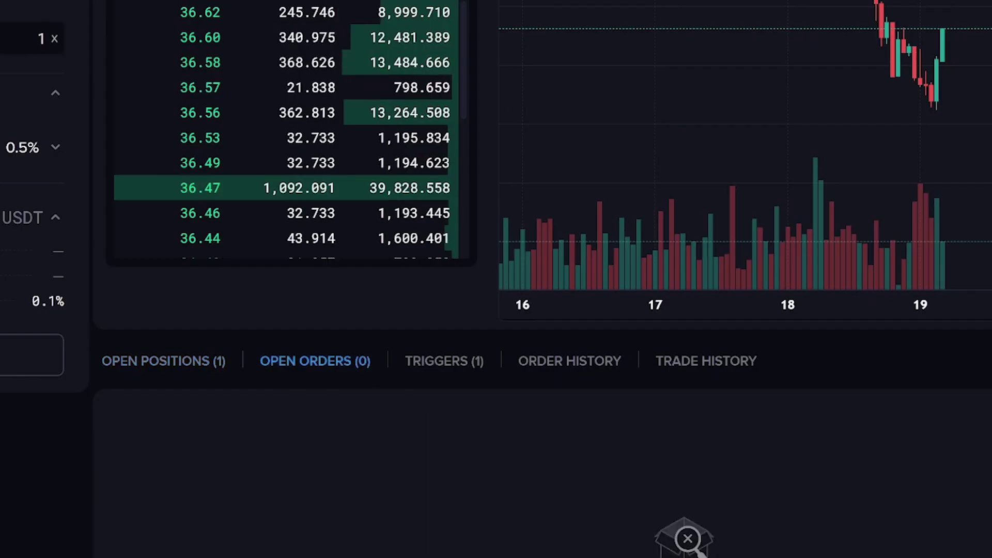
click(463, 529)
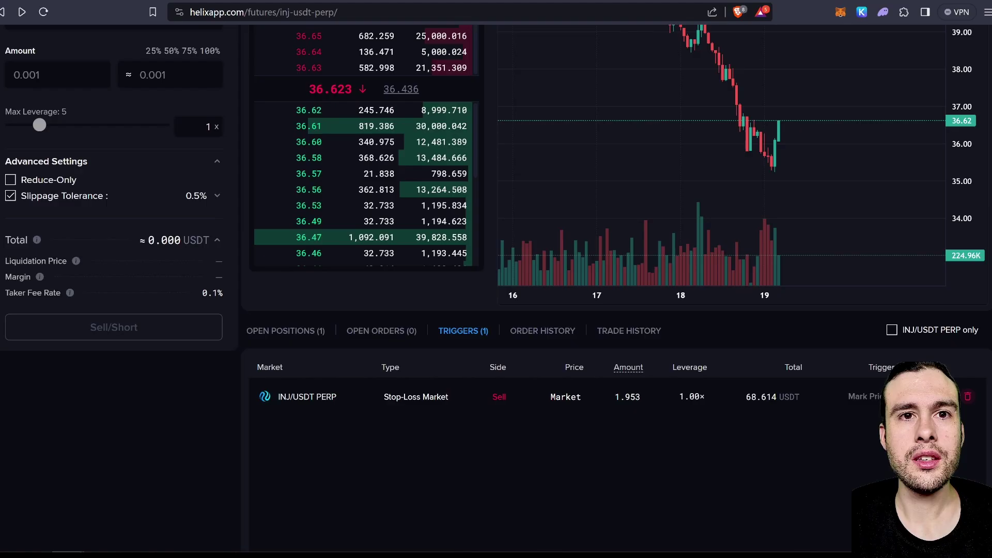
Step: Place a reduce-only limit sell order at 39 USDT for 0.009 INJ
scroll(721, 196, down, 5)
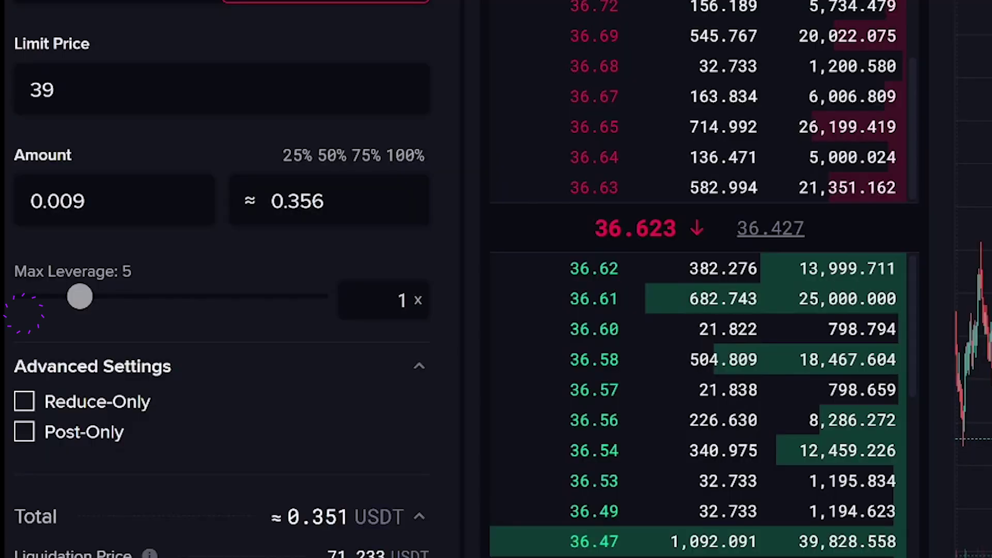
click(24, 401)
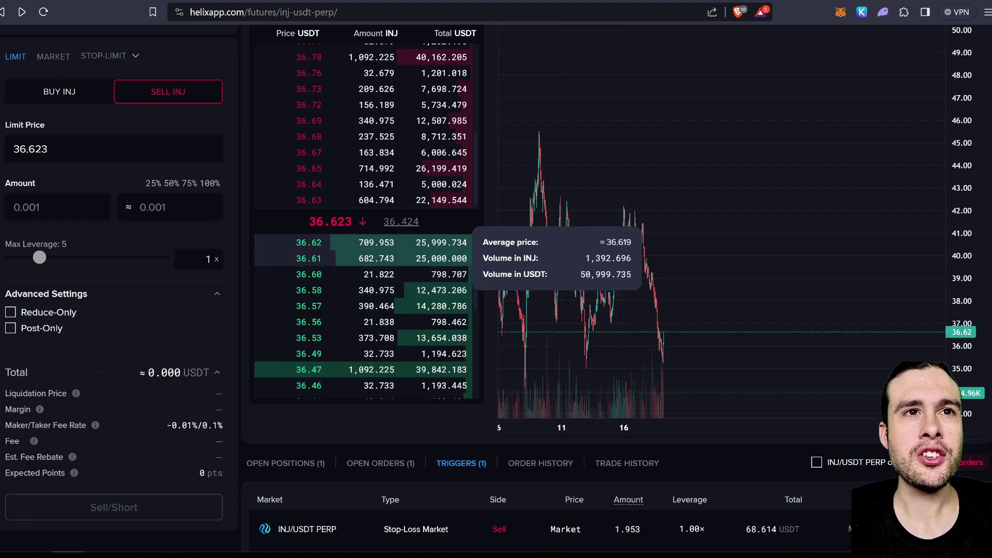
scroll(362, 279, down, 3)
Step: Open the LP Rewards page and review the rewards offered for each market
scroll(362, 279, up, 5)
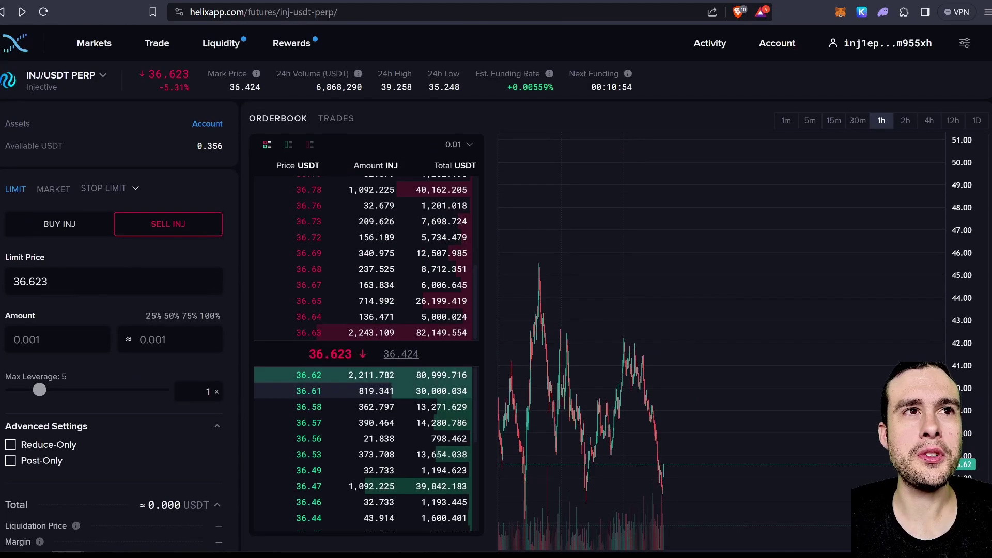
mouse_move(291, 43)
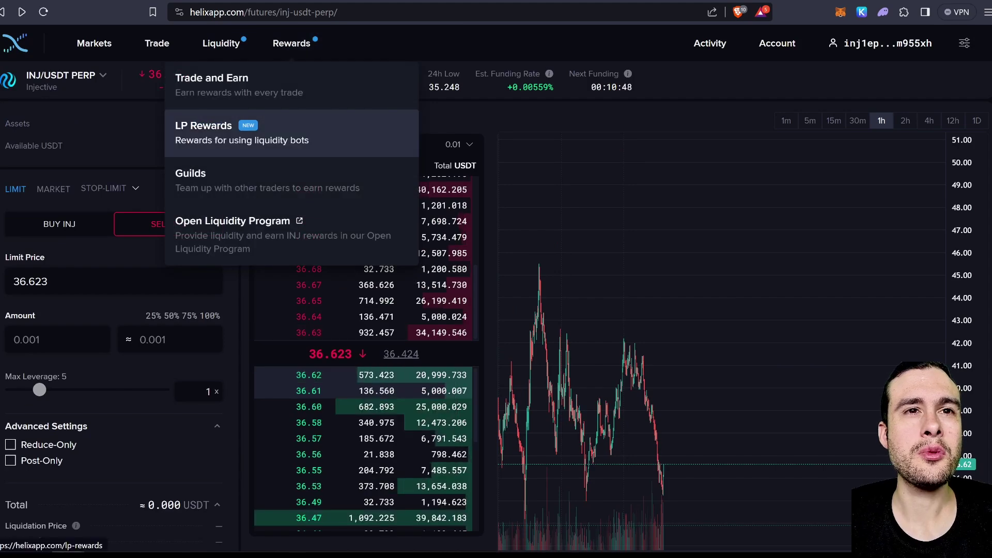
click(241, 133)
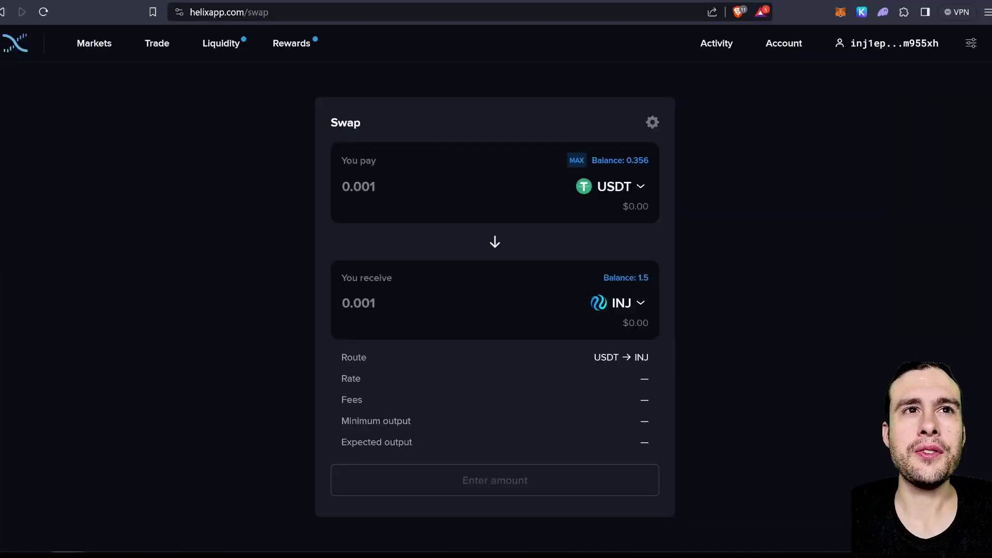
mouse_move(291, 42)
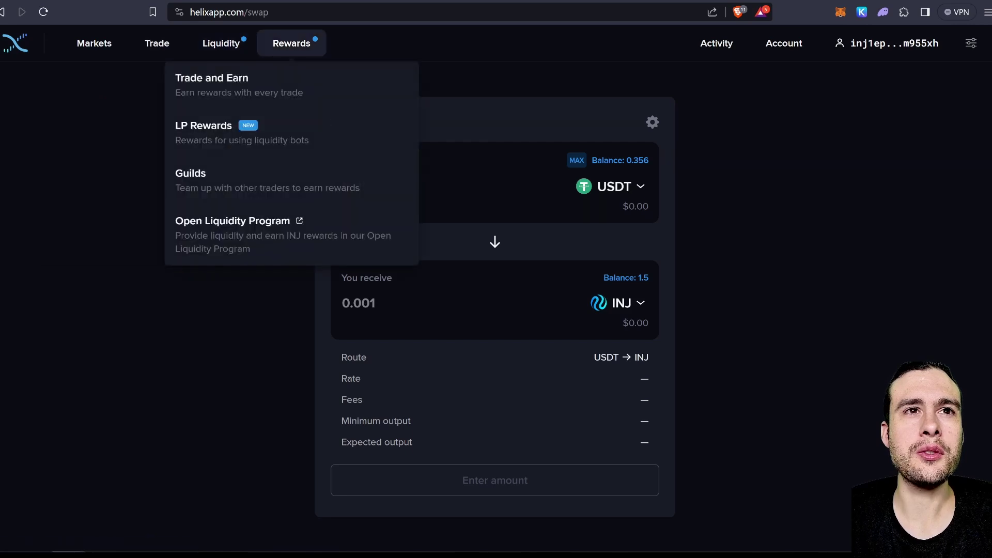
click(207, 125)
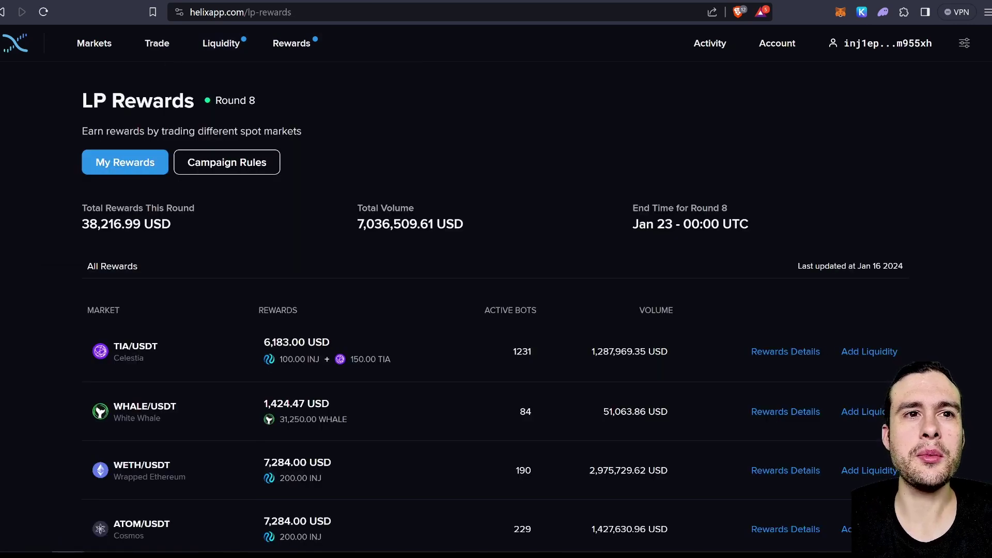
scroll(495, 289, down, 3)
scroll(496, 289, down, 3)
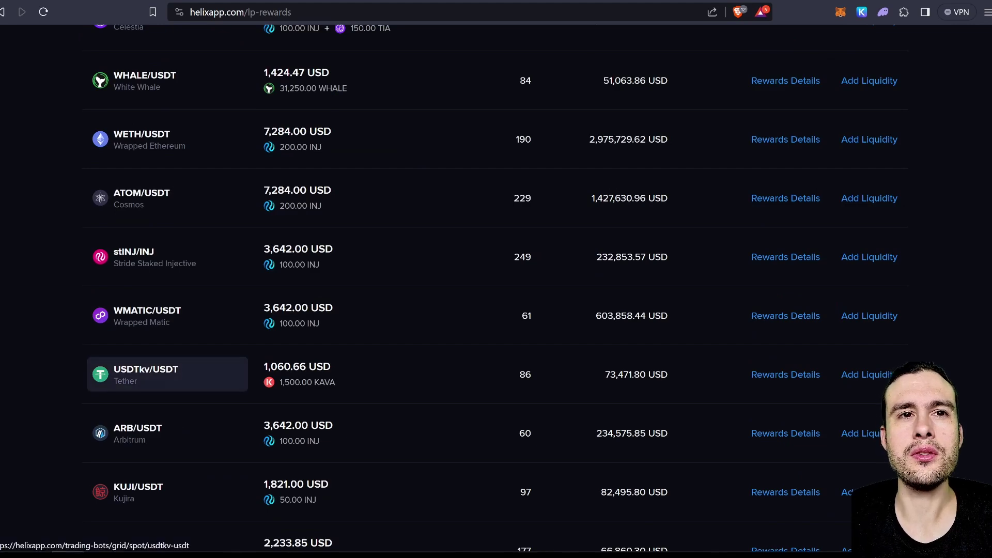
scroll(496, 289, down, 2)
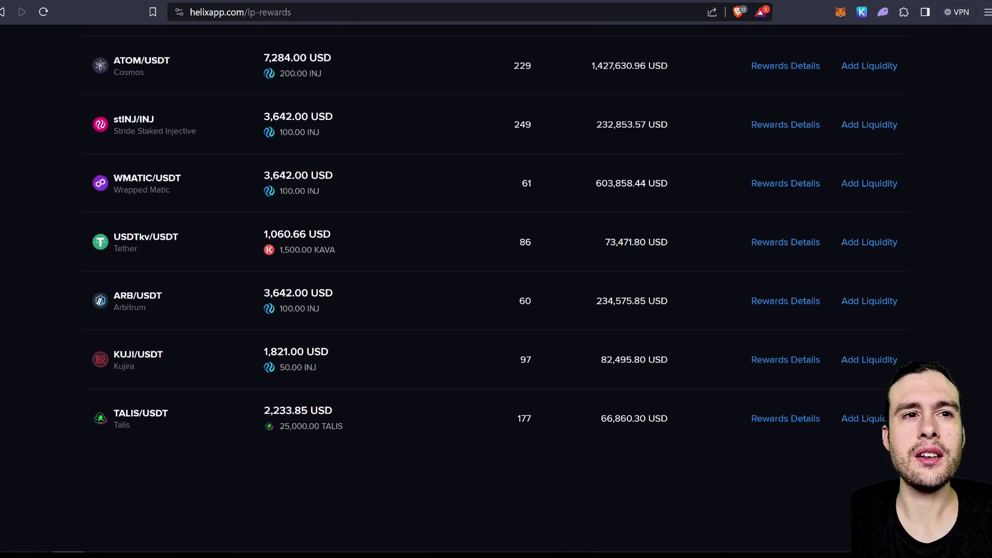
scroll(496, 290, up, 7)
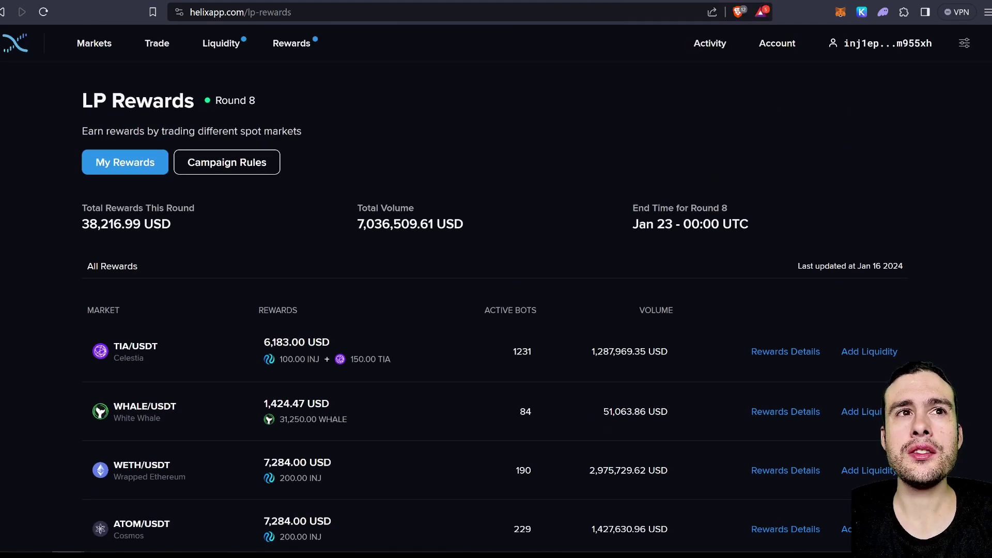
Step: Open the Helix swap page and set up a swap of 1 INJ to USDT
mouse_move(157, 43)
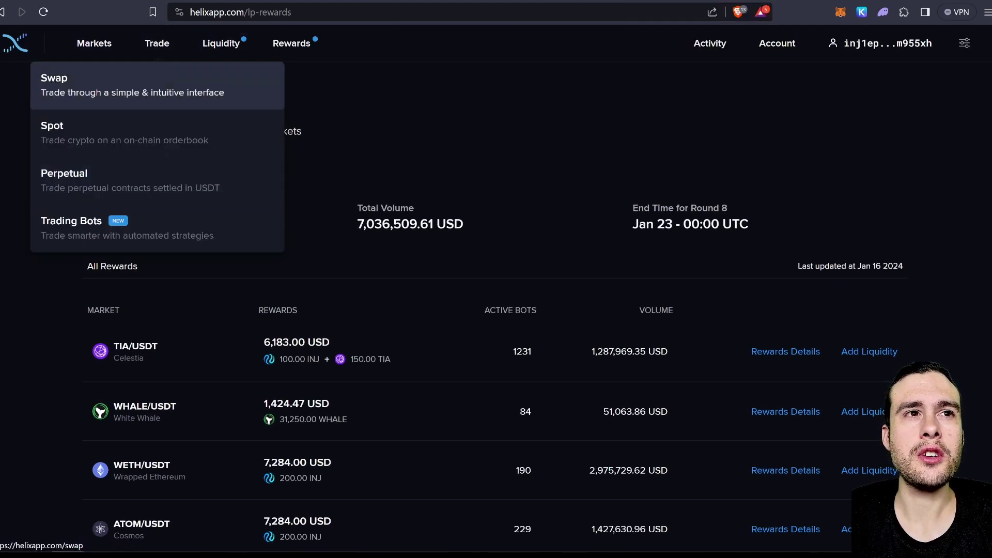
click(62, 80)
text(1)
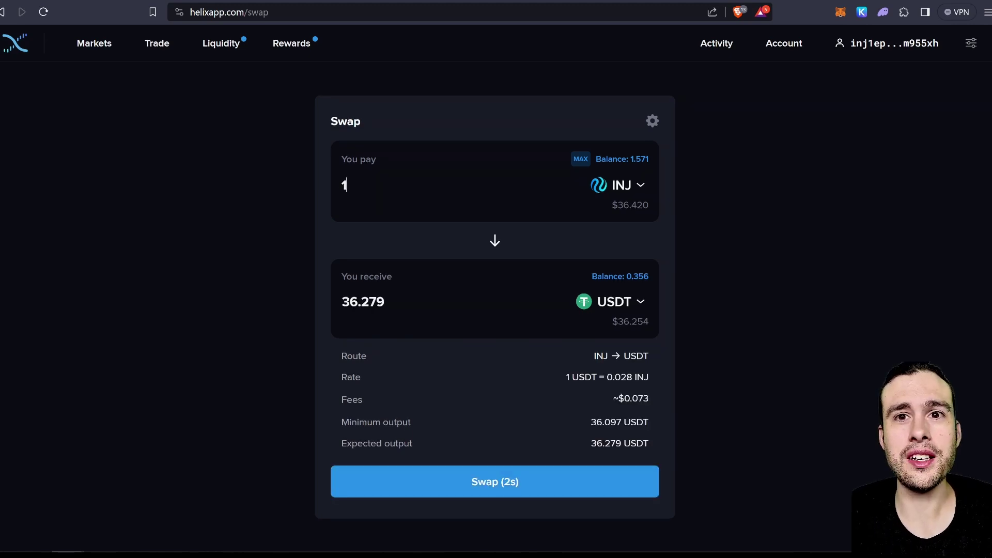
drag(635, 518, 858, 518)
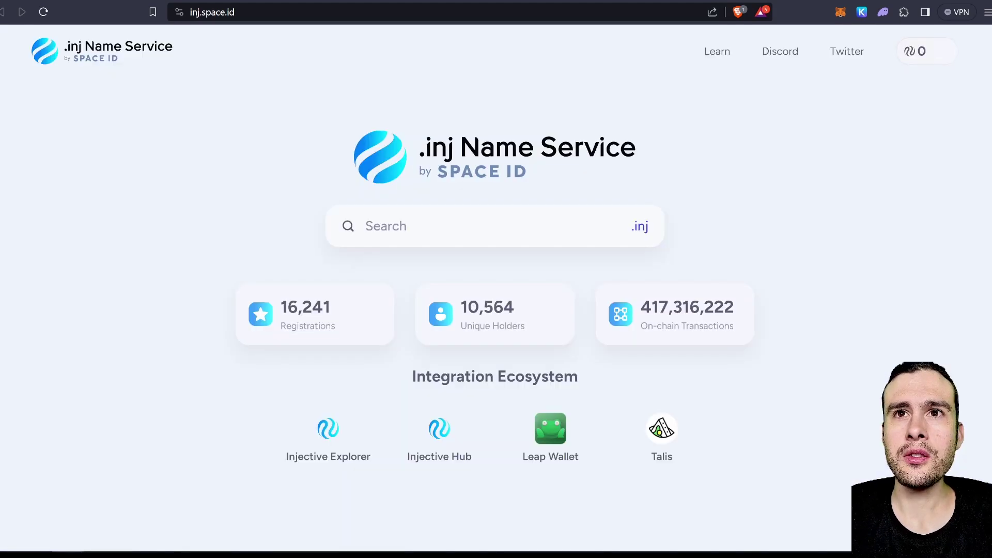
Step: Switch to the .inj Name Service site and search for the domain name kryptolytix
text(krpyot)
key(BackSpace)
key(BackSpace)
key(BackSpace)
key(BackSpace)
key(BackSpace)
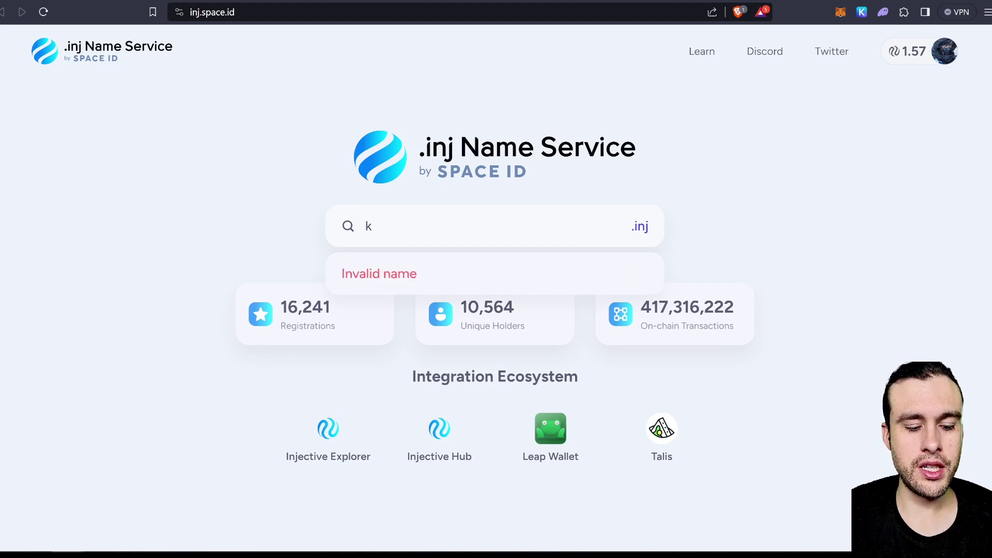
text(ryptolytix)
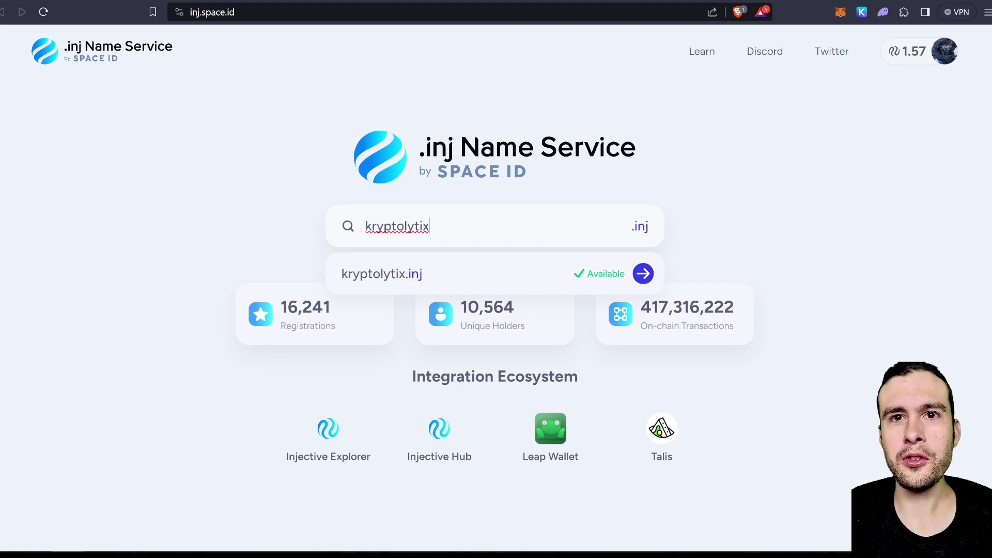
key(Return)
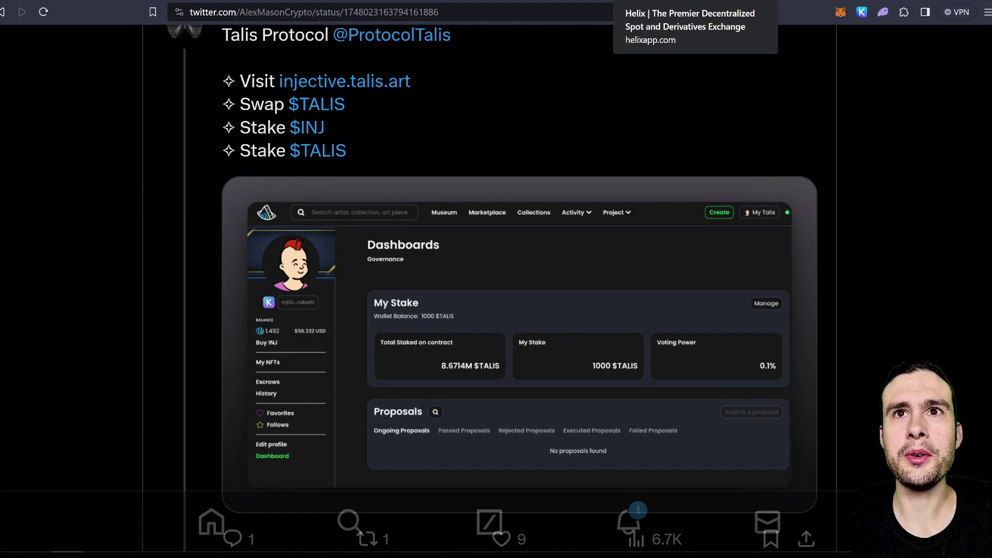
Step: Switch to the Talis site on Injective, connect the wallet and accept the terms and conditions
click(584, 1)
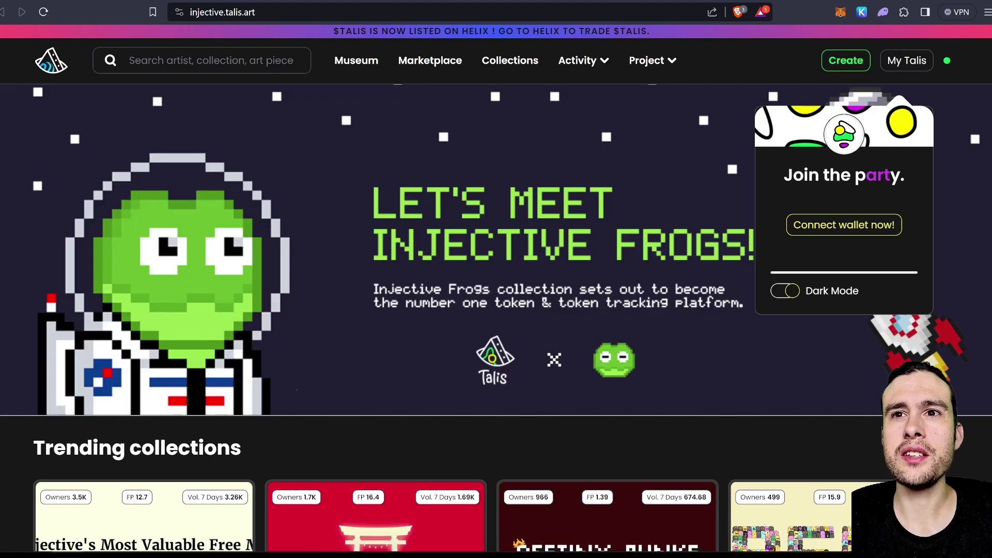
click(844, 225)
click(370, 259)
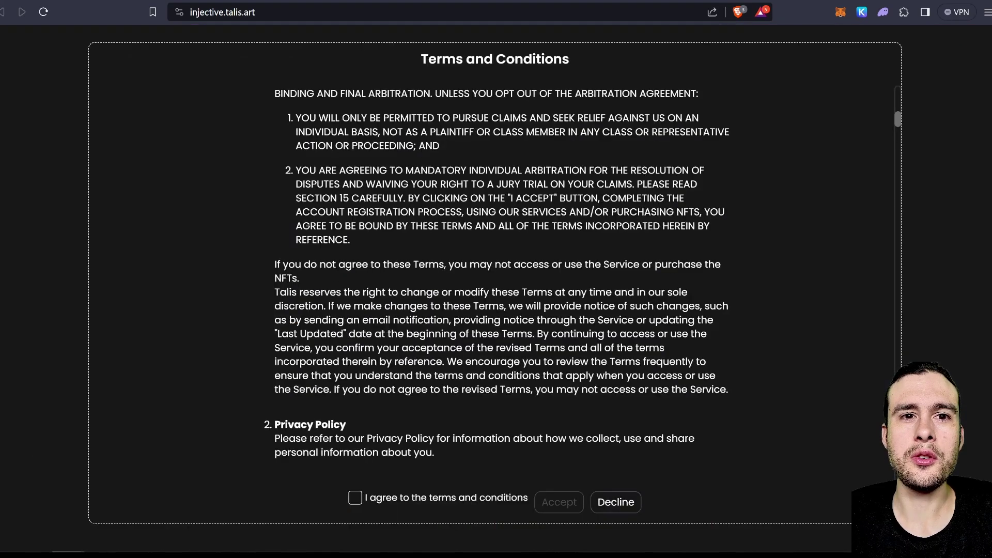
click(355, 498)
click(559, 502)
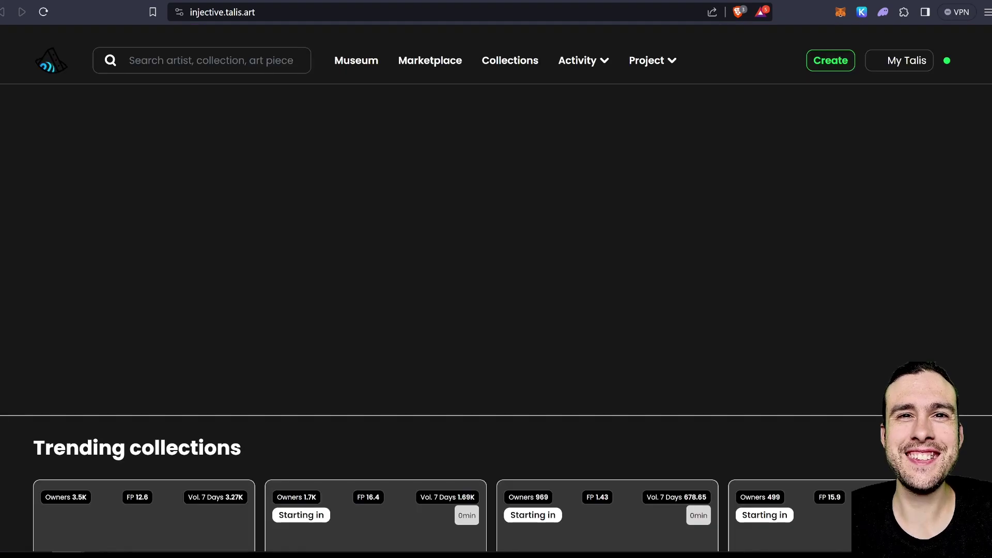
Step: Browse the NFT auctions and latest collections on the Talis home page
scroll(145, 310, down, 5)
scroll(145, 309, down, 9)
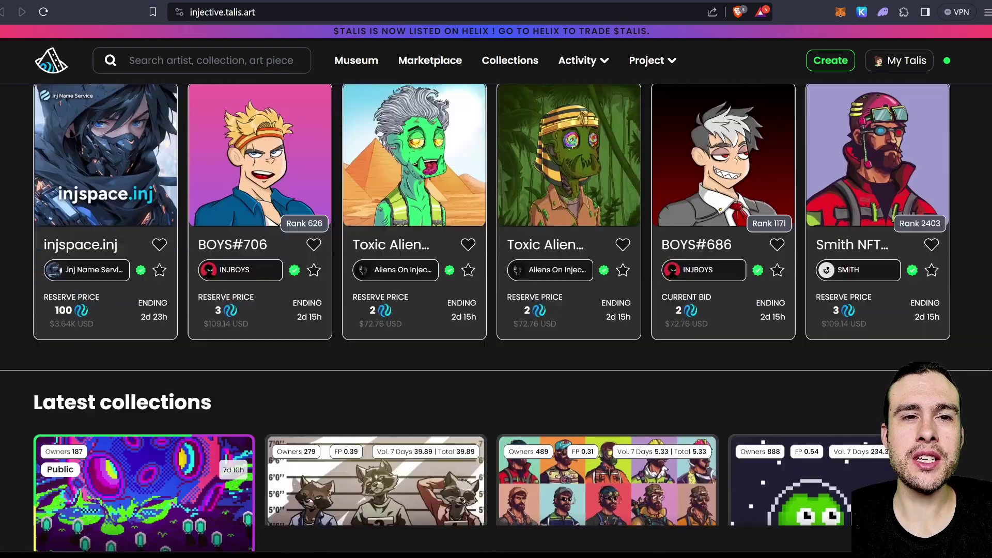
scroll(144, 310, up, 12)
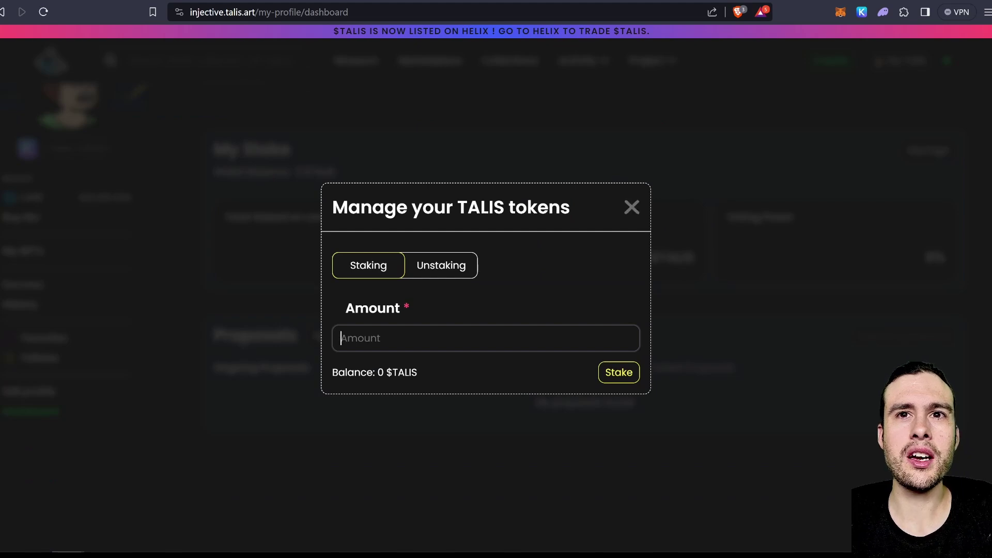
Step: Close the TALIS staking dialog and open the Dashboard from the My Talis profile
click(631, 206)
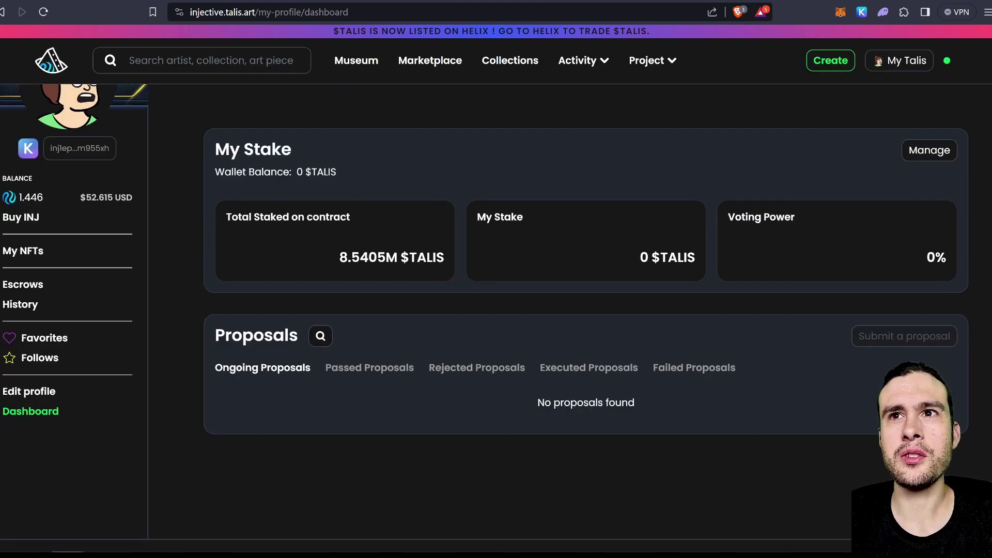
scroll(585, 310, up, 1)
click(899, 60)
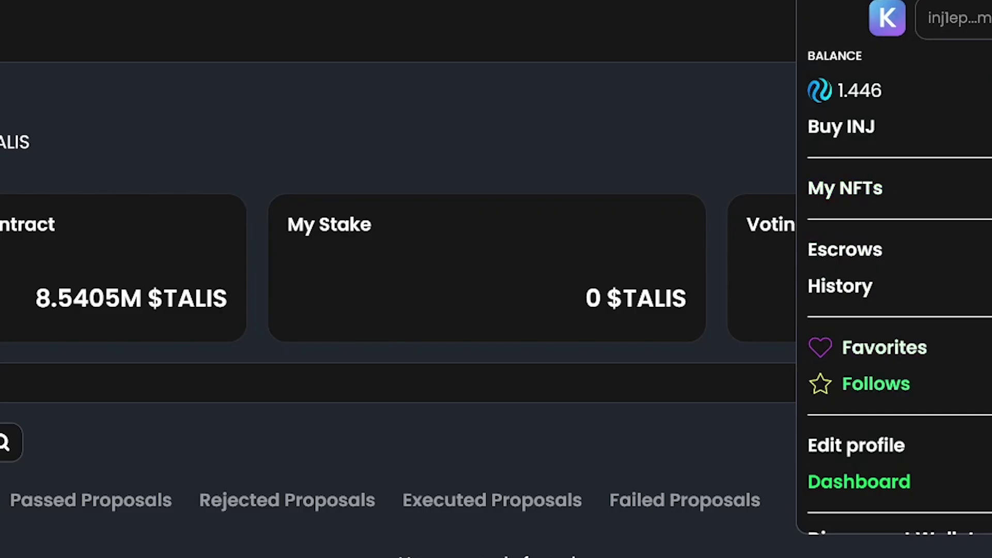
click(858, 482)
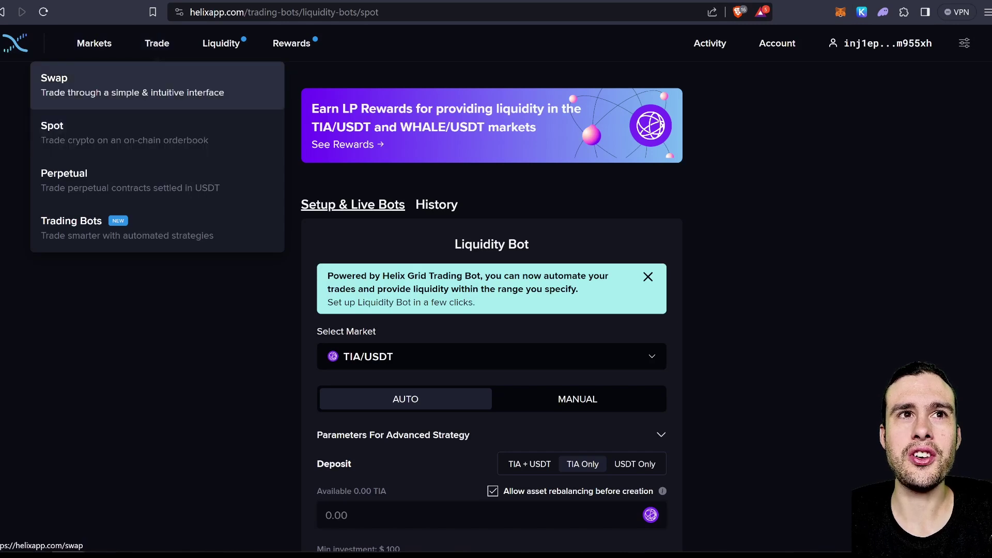
Step: Open the Helix swap page and set the swap to pay INJ and receive TALIS
click(130, 85)
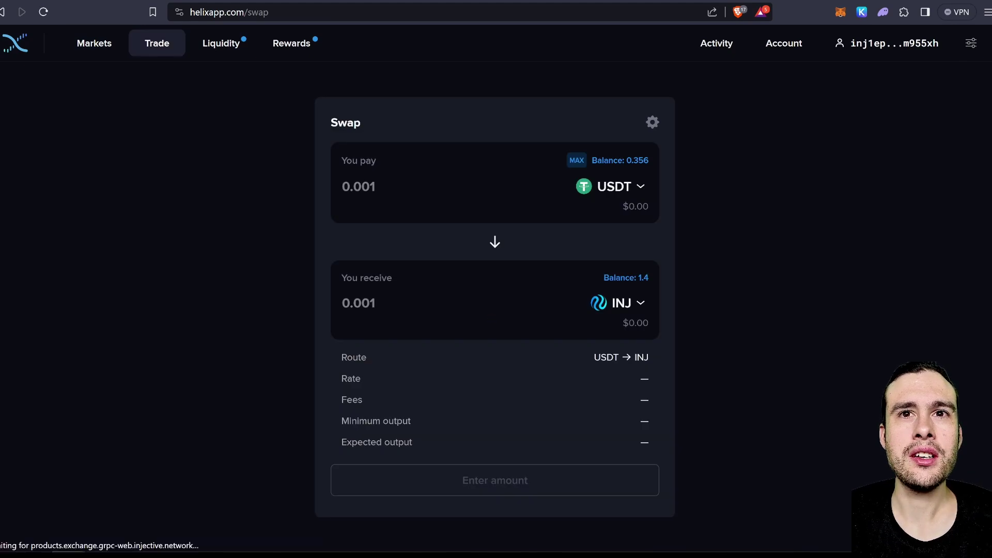
mouse_move(157, 43)
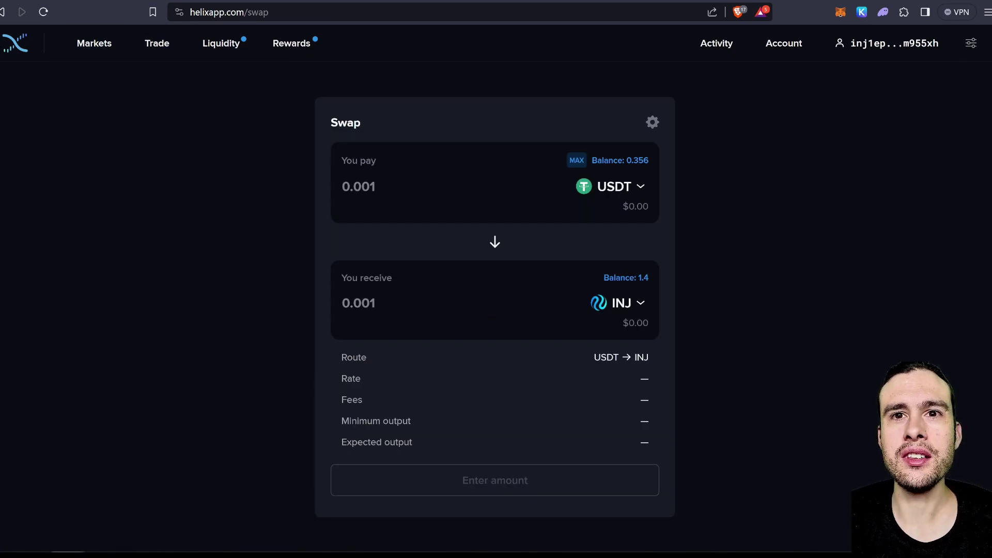
click(495, 242)
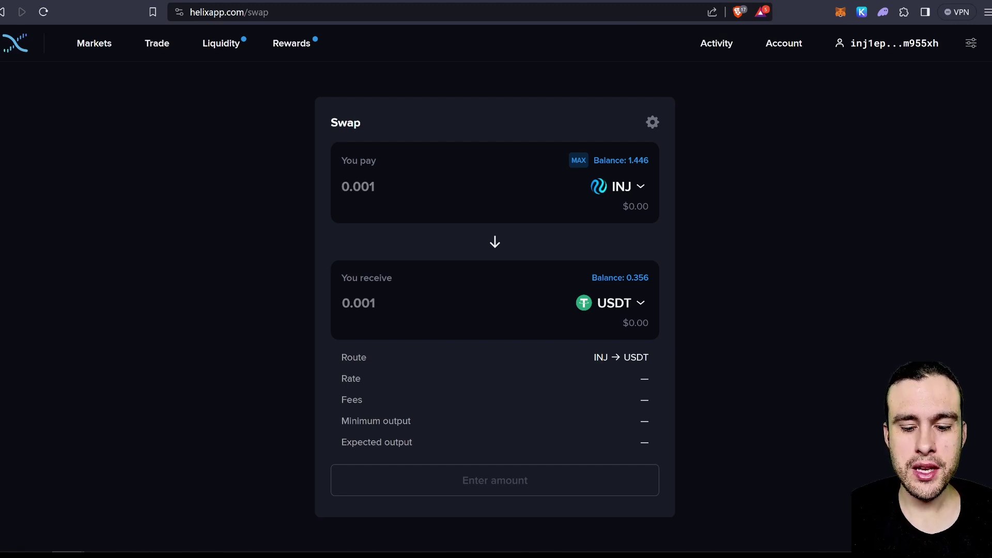
text(0.)
text(4)
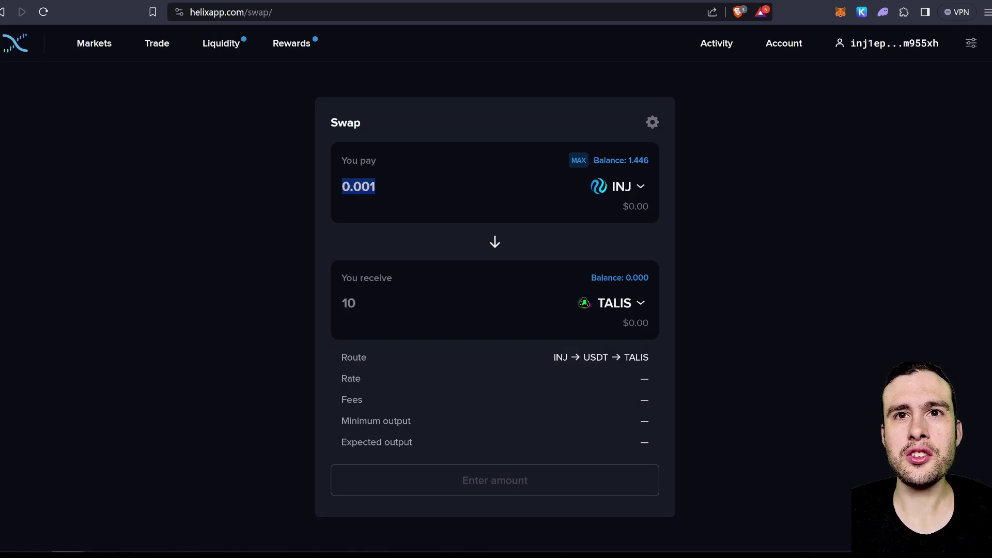
Step: Set the Helix swap to receive 200 TALIS in exchange for INJ
key(BackSpace)
text(1.446)
double_click(368, 302)
text(50)
key(ctrl+a)
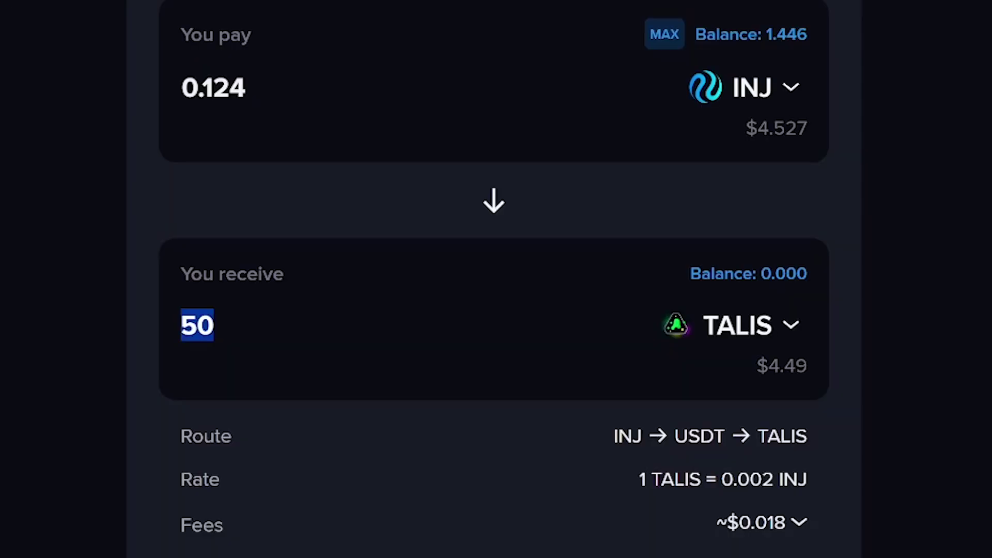
text(1)
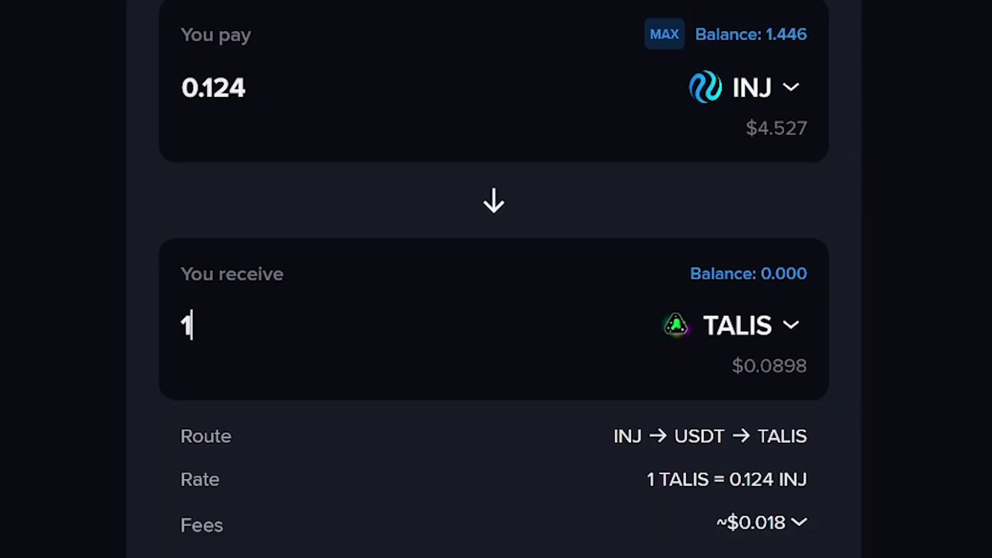
key(BackSpace)
text(200)
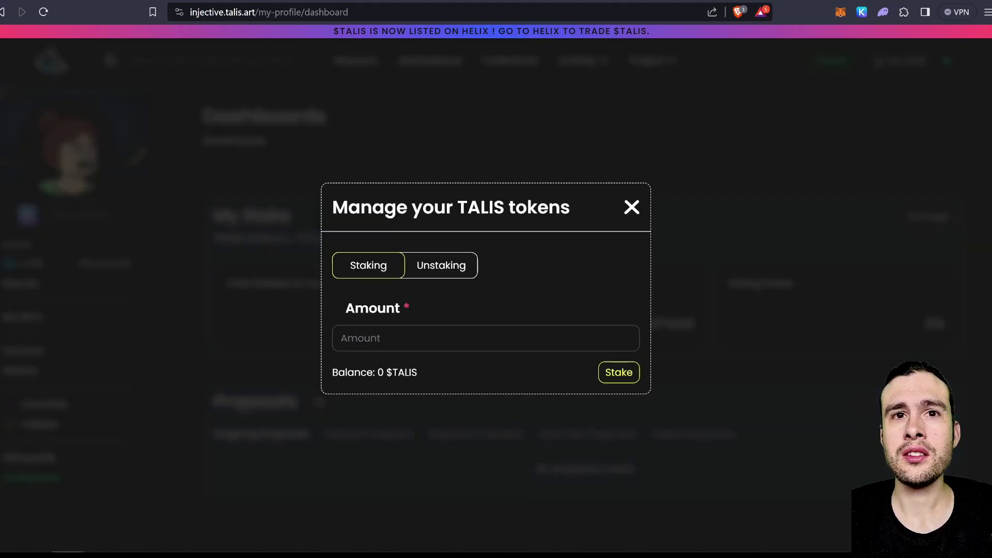
text(0)
Step: Reload the Talis dashboard, stake 200 TALIS and highlight the voting power
click(43, 12)
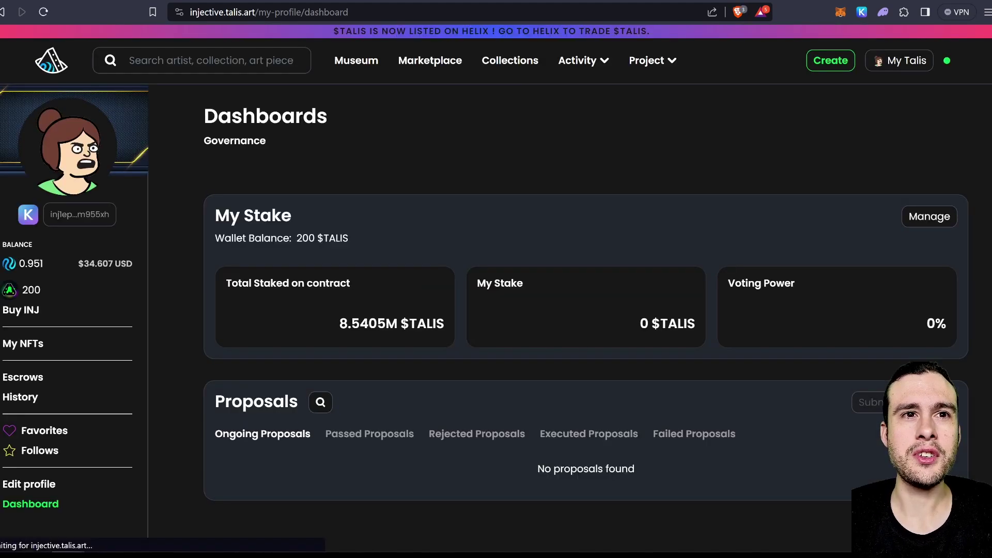
triple_click(281, 237)
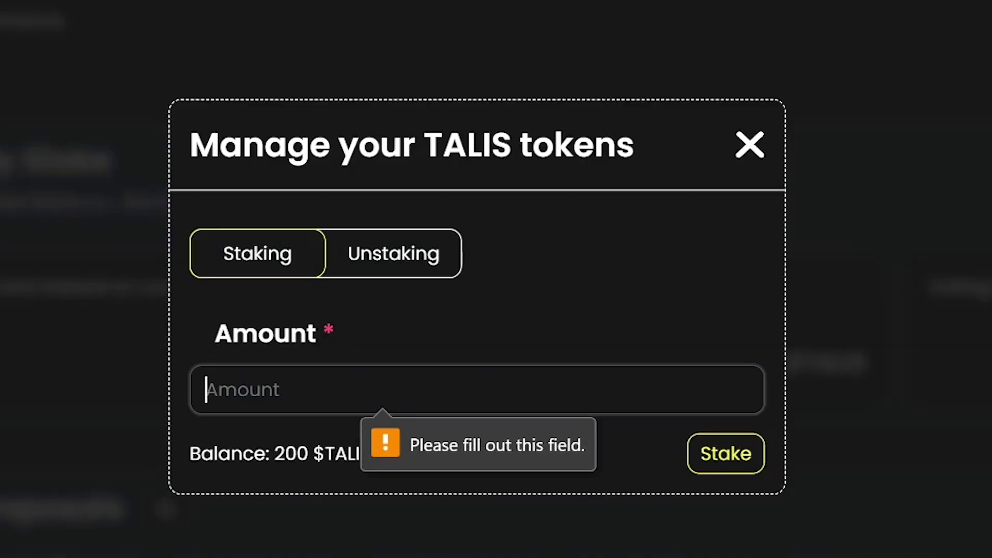
text(200)
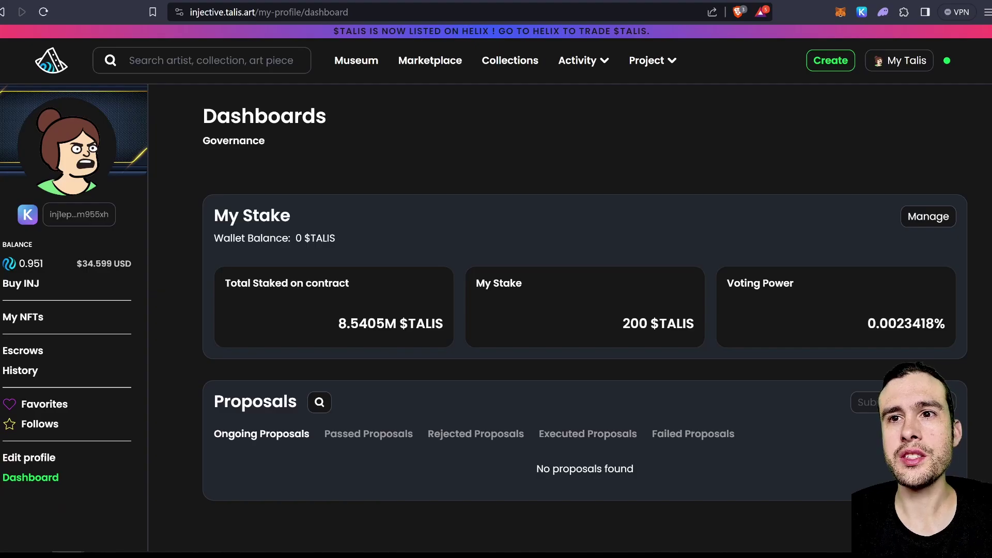
triple_click(906, 323)
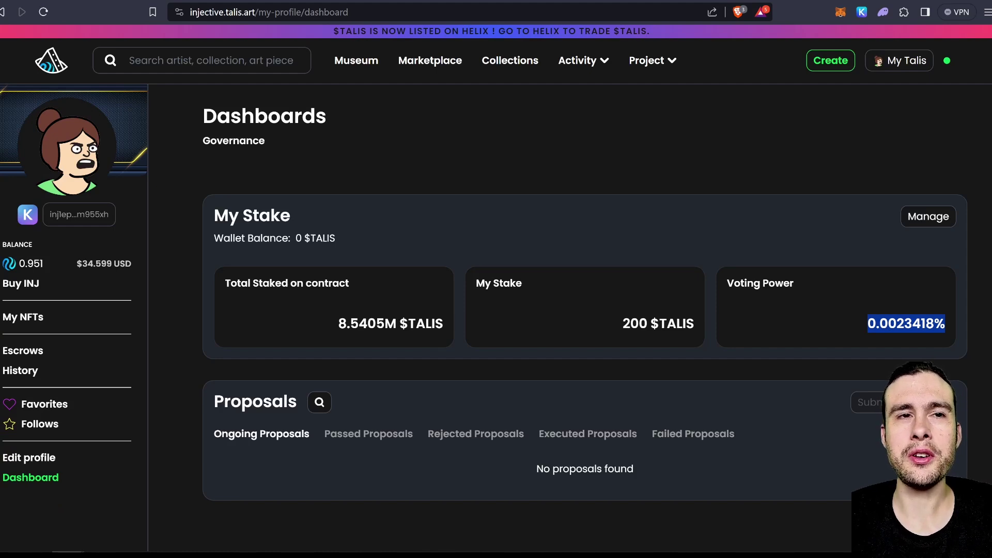
Step: Open the Talis Collections page and browse the listed NFT collections
mouse_move(583, 60)
click(553, 126)
click(509, 61)
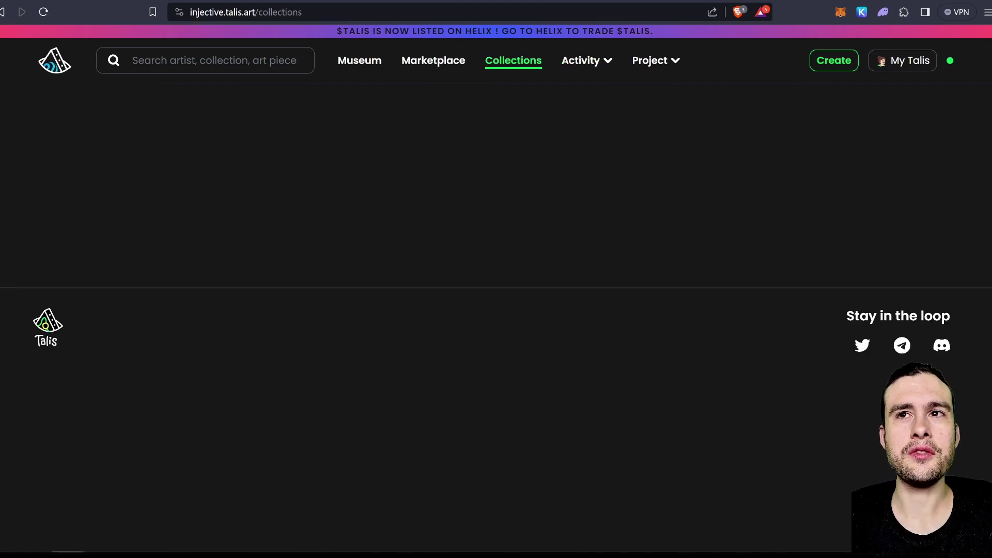
scroll(619, 310, down, 6)
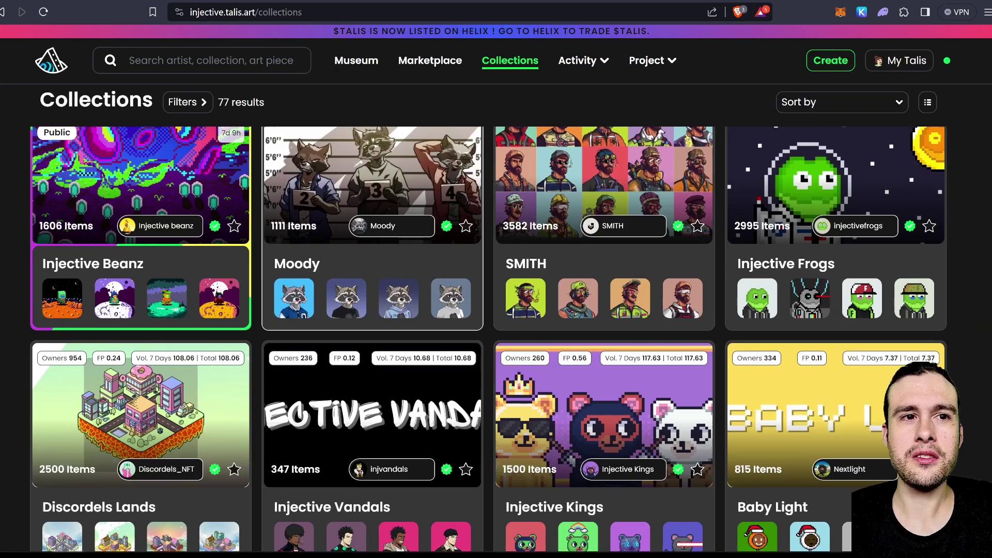
click(795, 207)
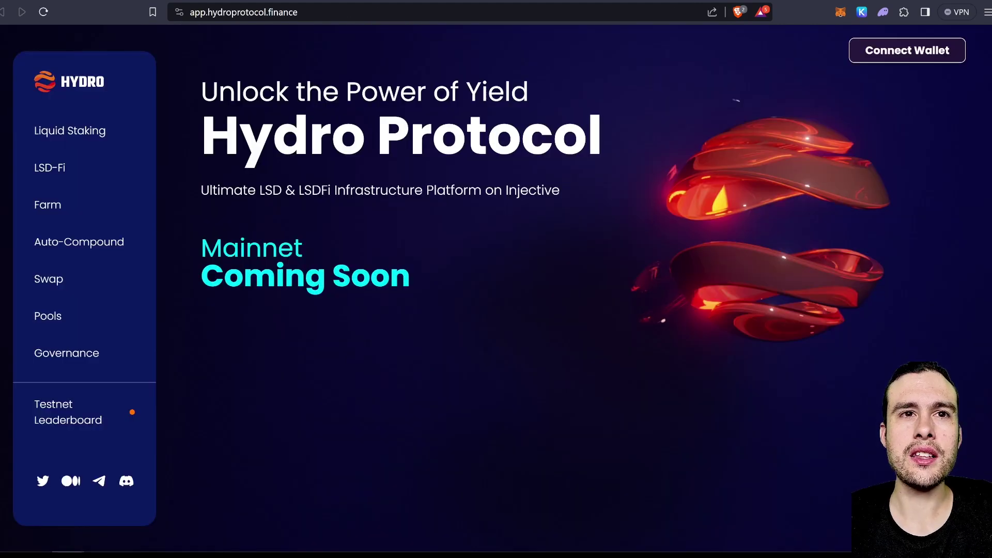
Step: Try to connect the Keplr wallet on the Hydro Protocol site
click(907, 51)
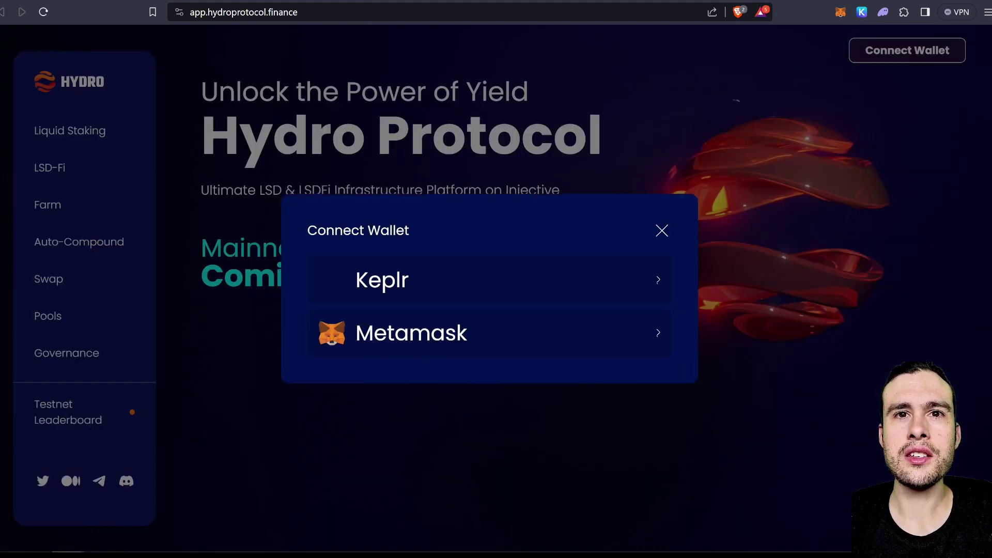
click(490, 280)
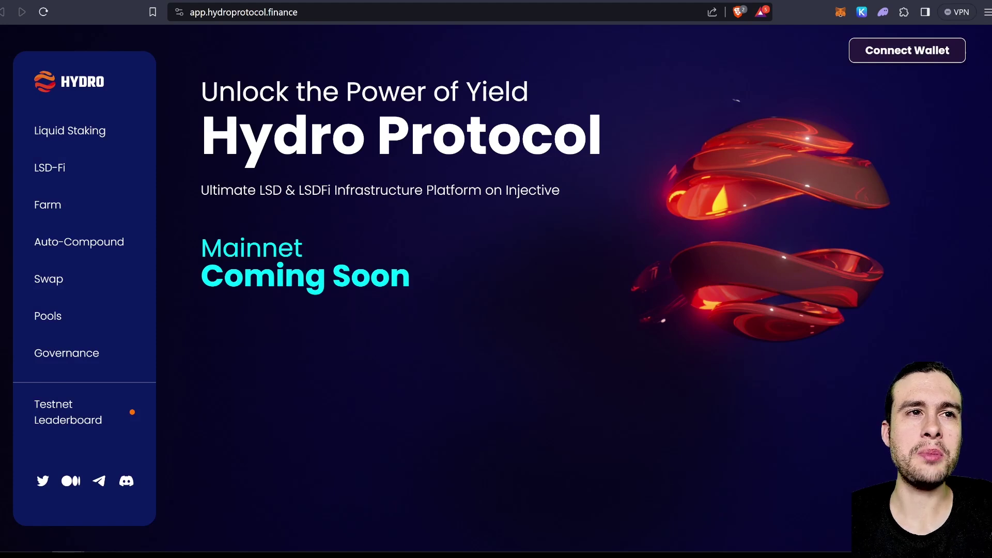
click(907, 51)
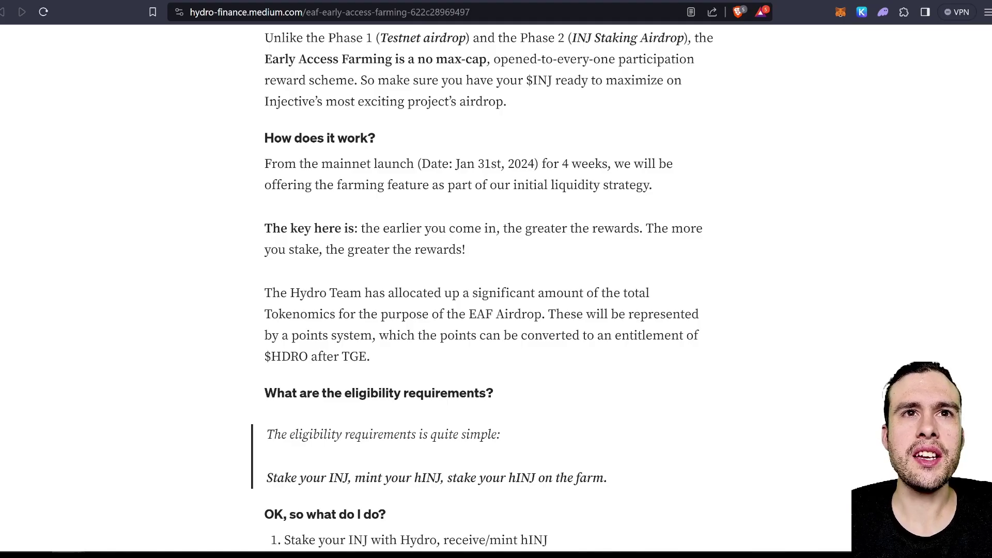
Step: Read Hydro's Early Access Farming article for its schedule, rewards and eligibility requirements, and look over the testnet leaderboard
scroll(489, 289, up, 10)
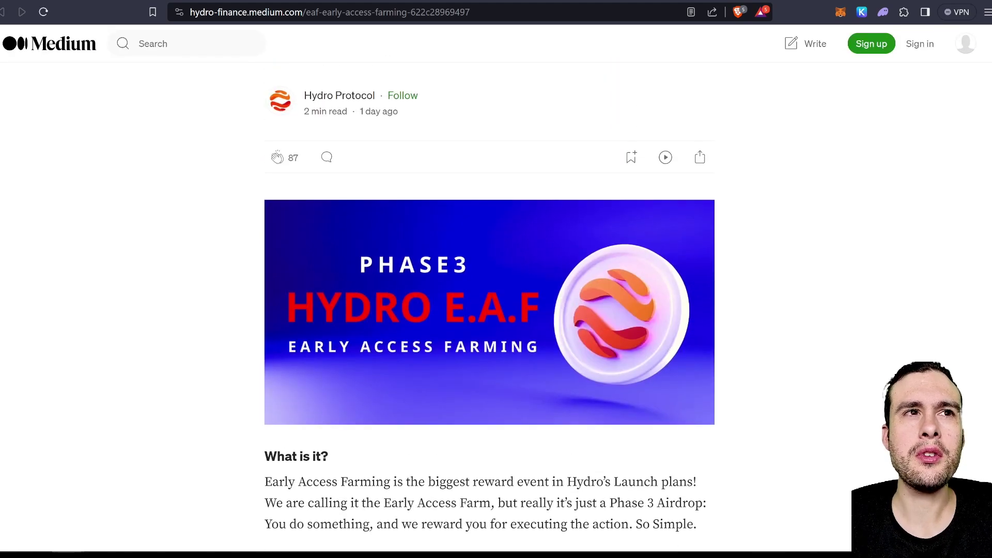
scroll(489, 305, down, 8)
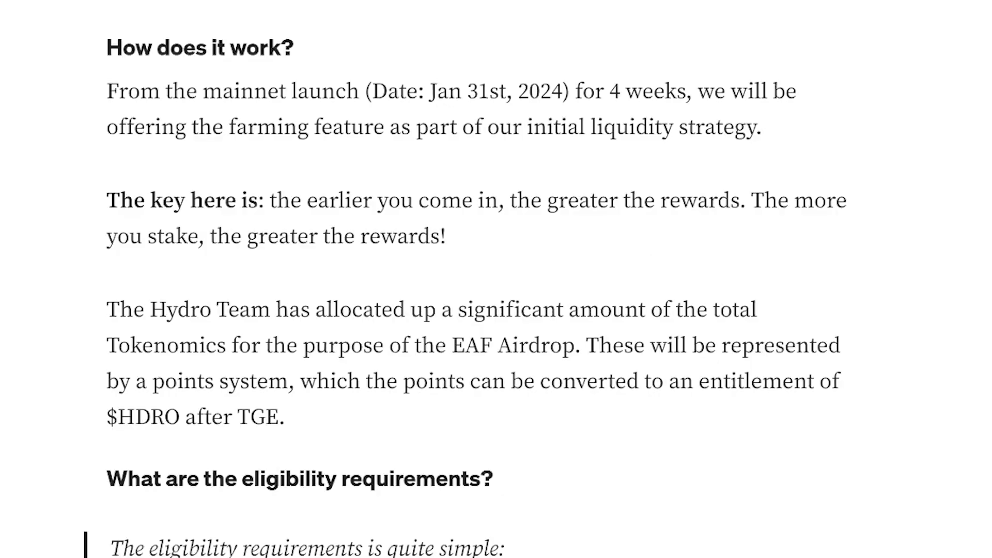
drag(429, 91, 507, 91)
drag(153, 126, 410, 127)
drag(763, 127, 107, 91)
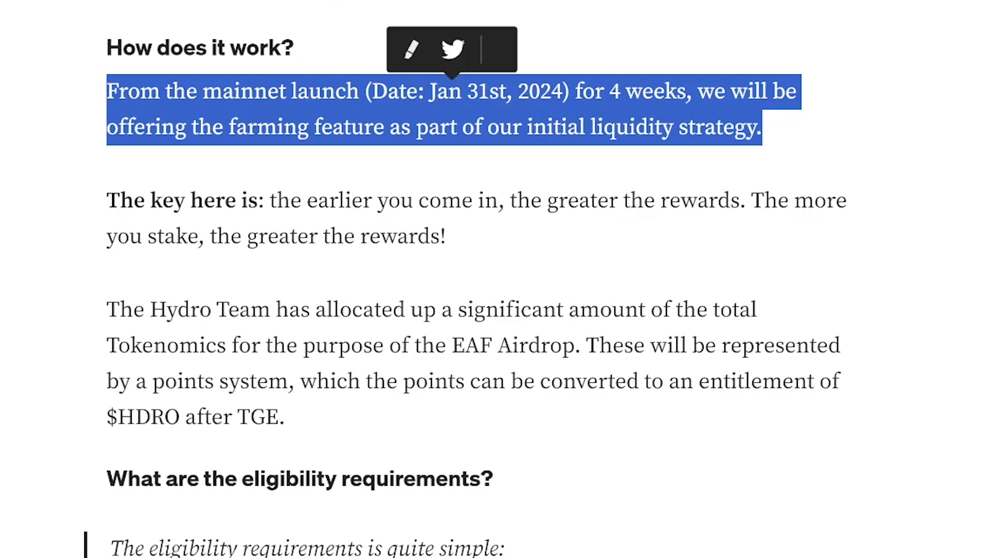
click(411, 47)
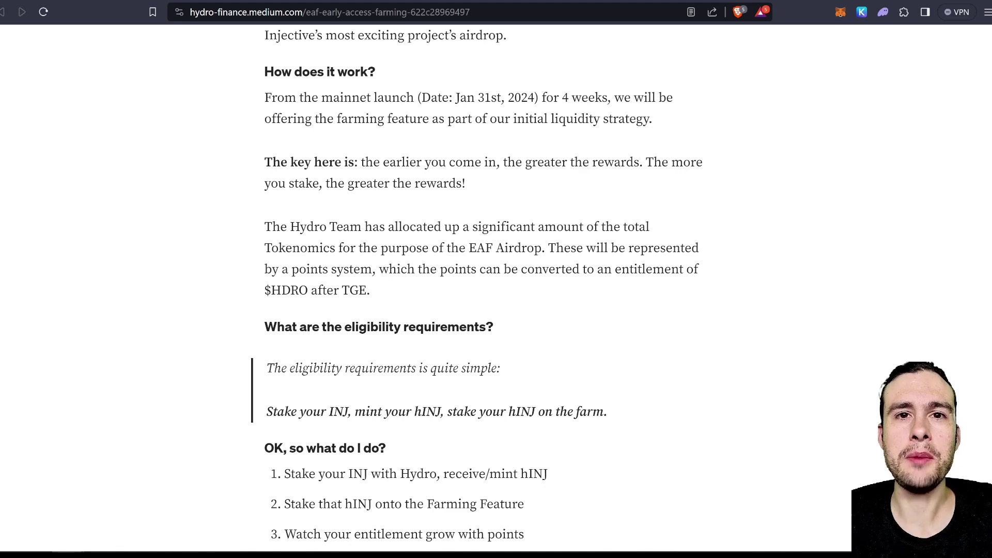
scroll(483, 284, down, 2)
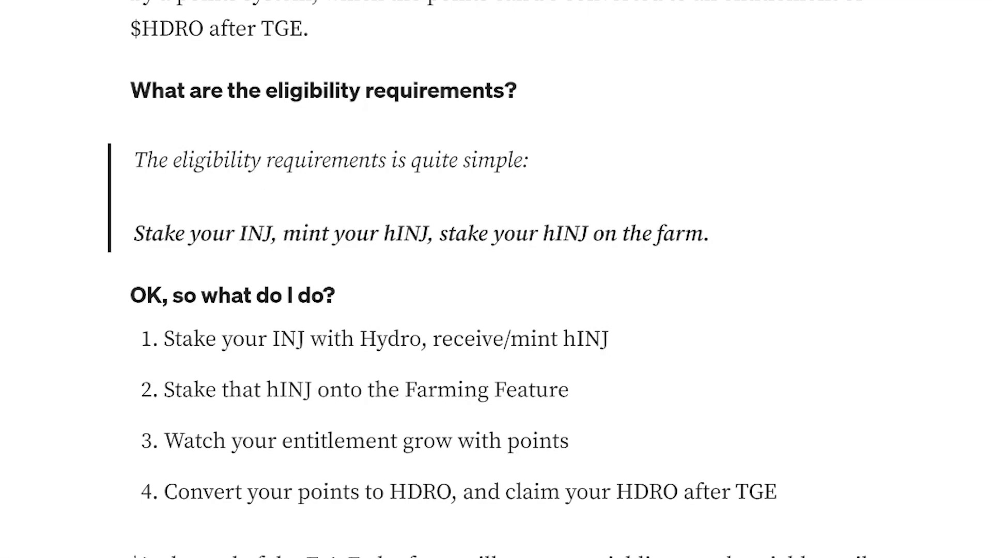
scroll(496, 279, down, 1)
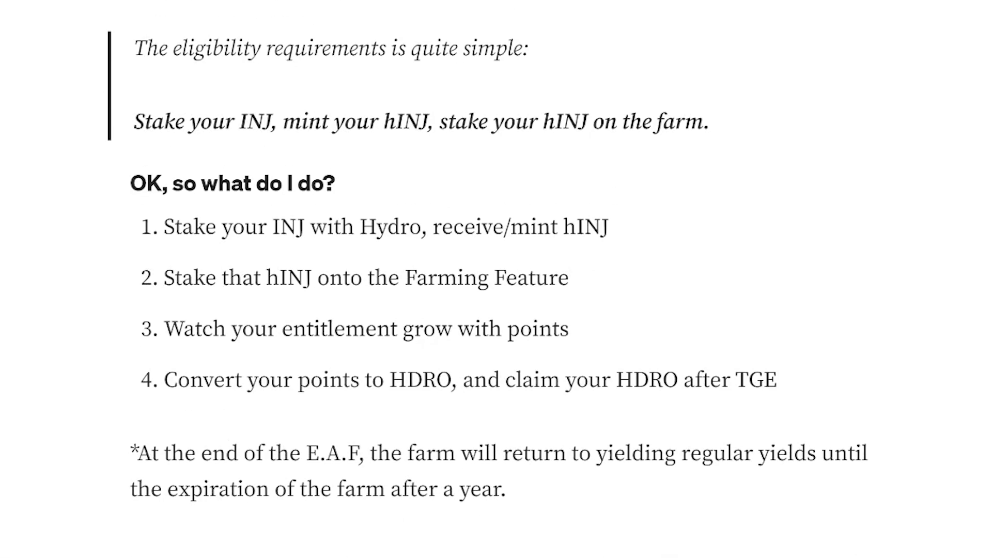
scroll(496, 279, up, 12)
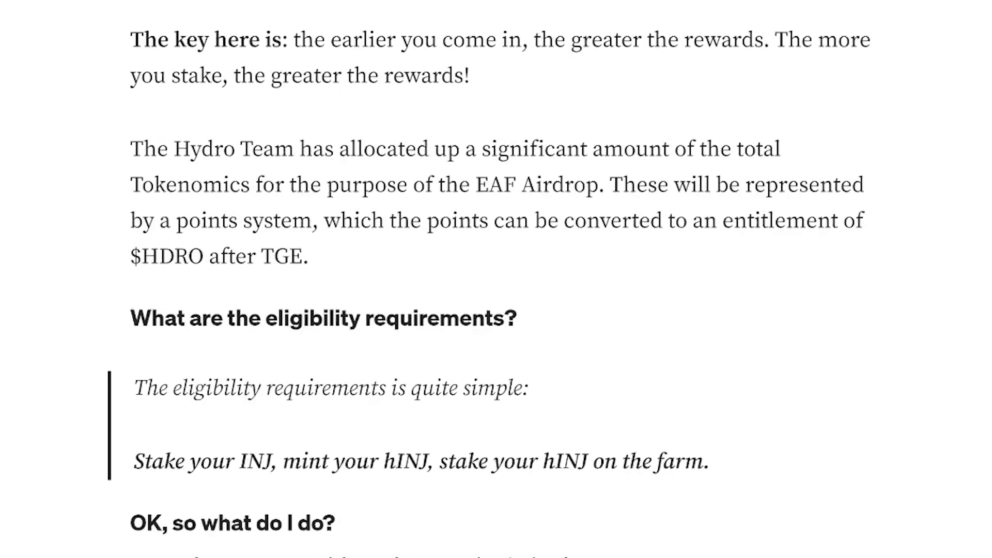
scroll(496, 279, down, 10)
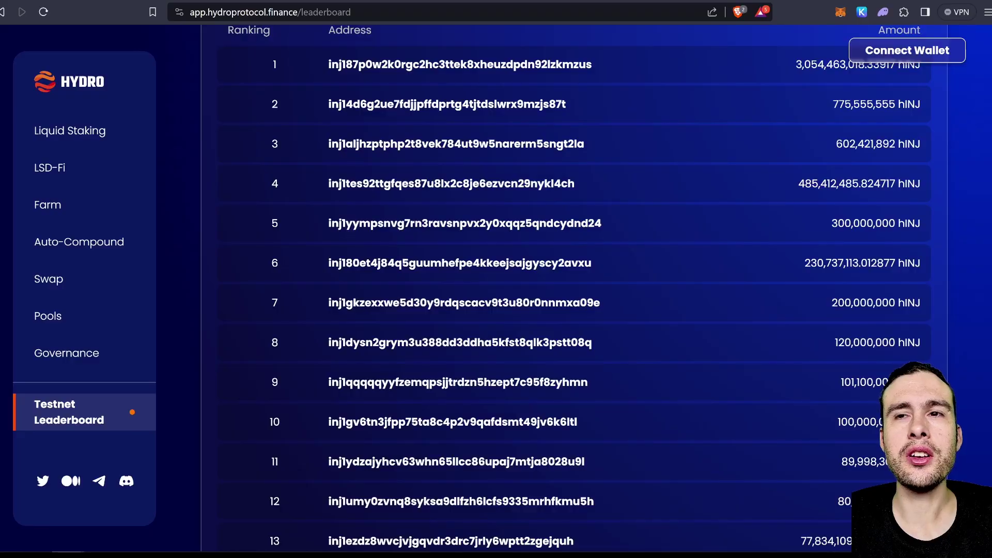
scroll(573, 310, up, 4)
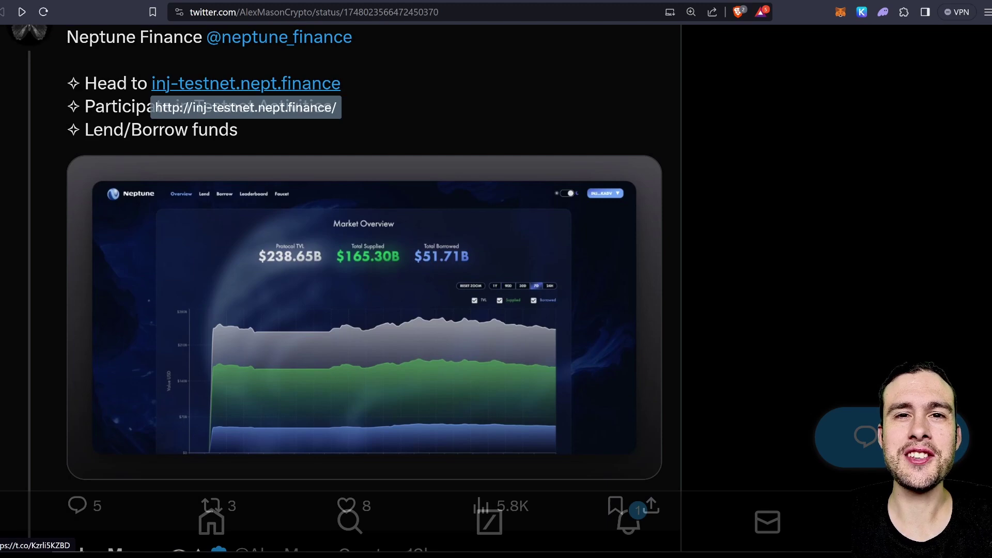
Step: Open the Neptune testnet site and the Injective testnet faucet, using Injective in the Keplr Dashboard chains for the wallet address
click(242, 84)
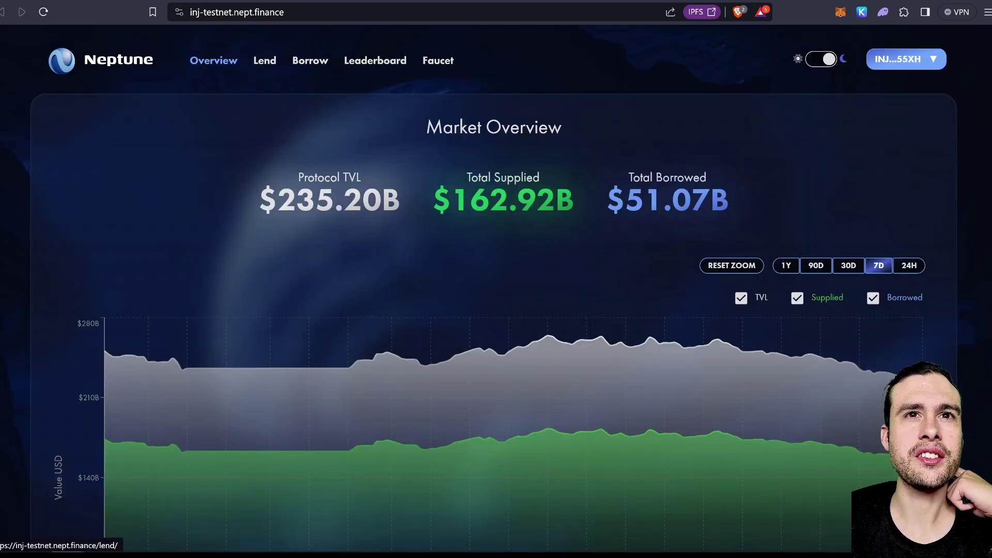
click(239, 60)
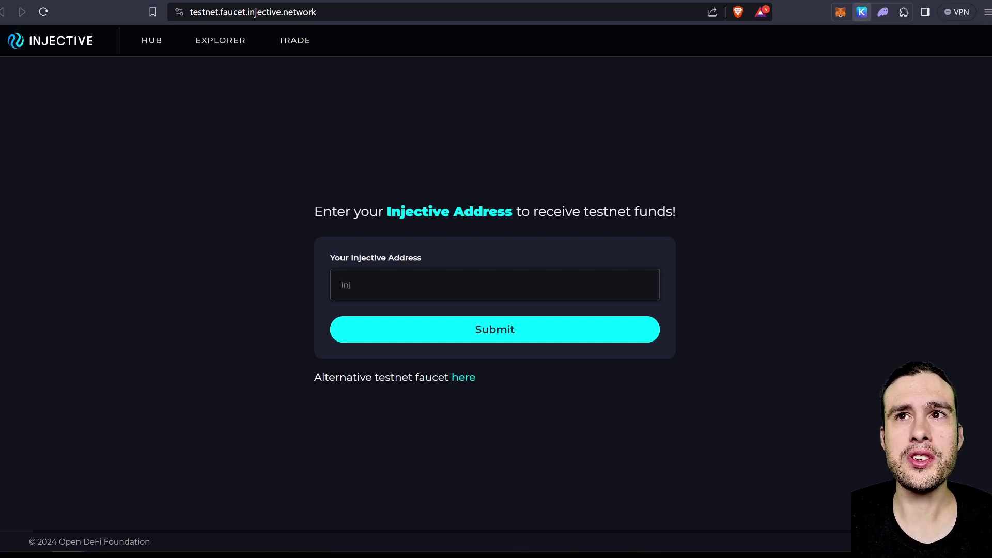
click(861, 12)
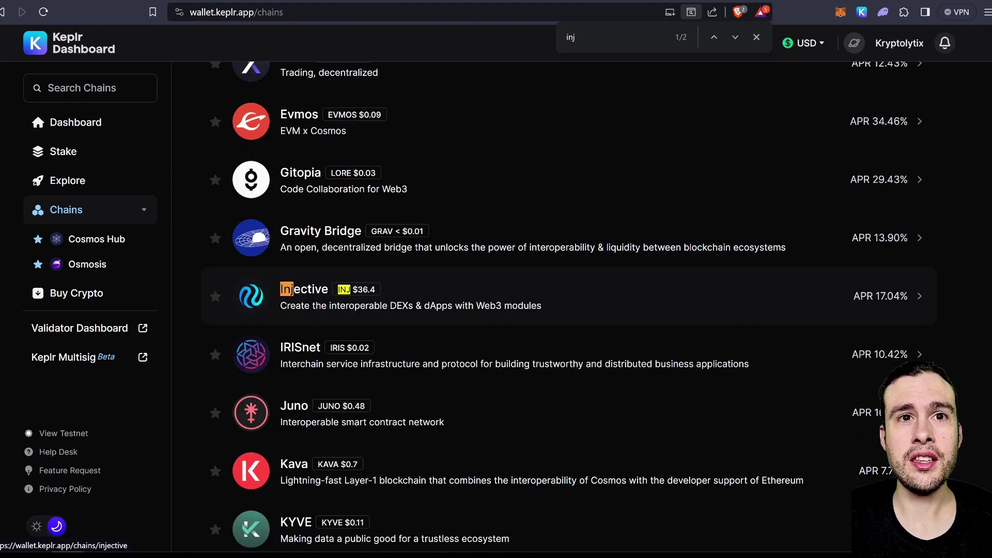
key(ctrl+Return)
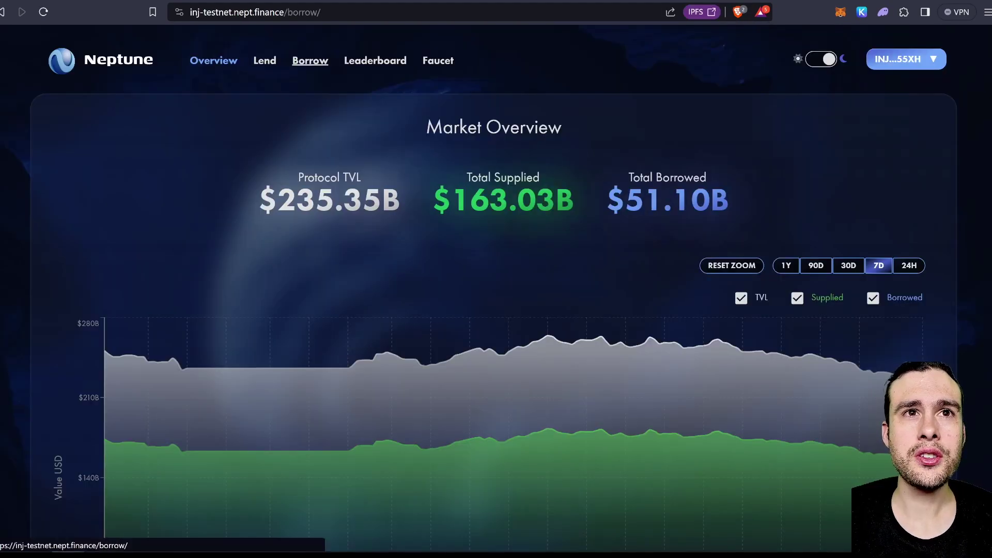
Step: Open Neptune's Borrow page and deposit 200 INJ as collateral in a new account
click(310, 61)
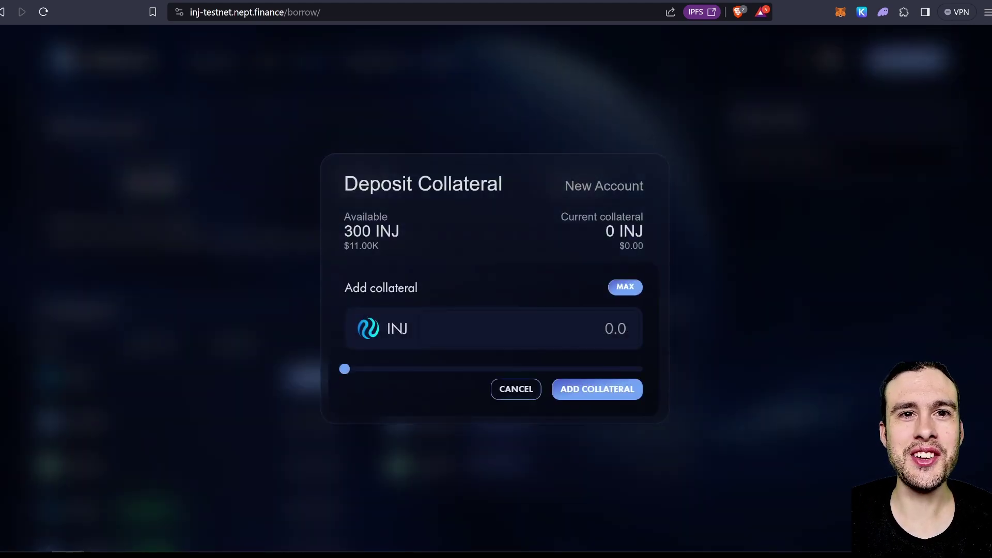
text(200)
key(Return)
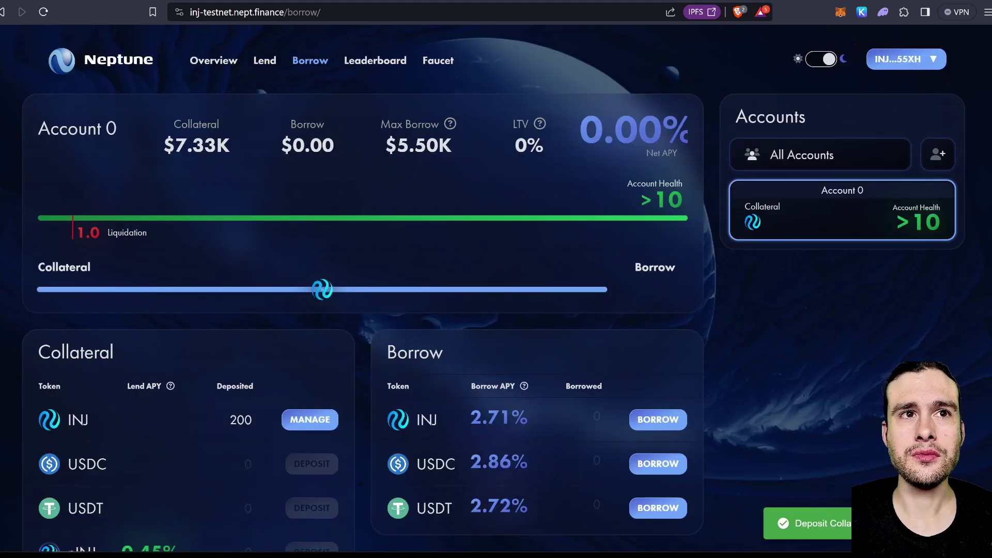
Step: Borrow the maximum amount of 149.985 INJ against the collateral in Account 0 and approve the transaction in Keplr
scroll(362, 310, down, 5)
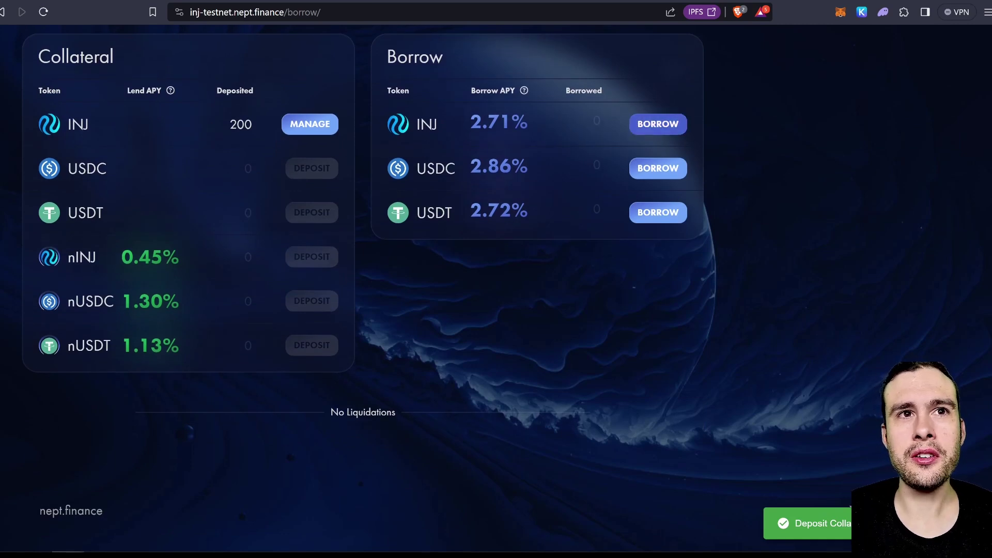
click(658, 124)
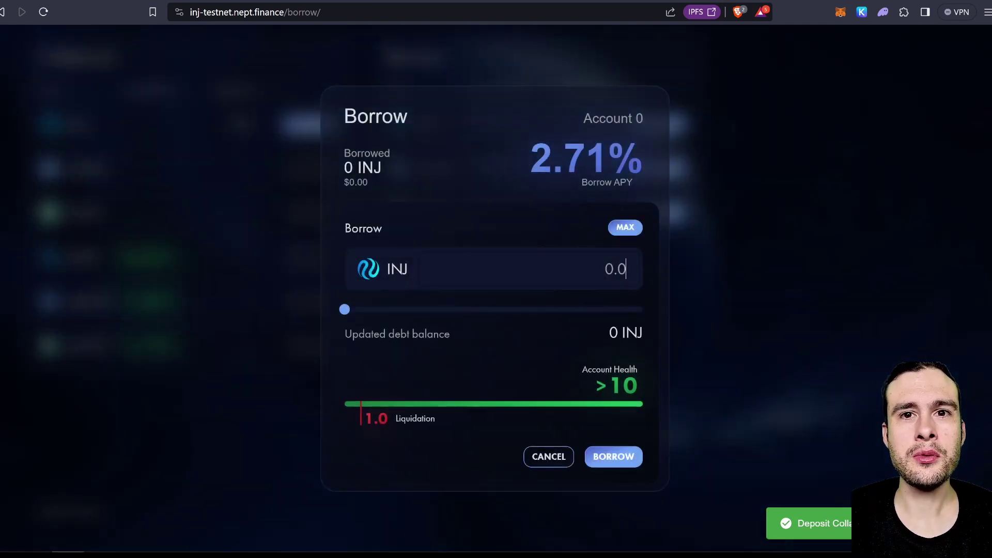
click(625, 227)
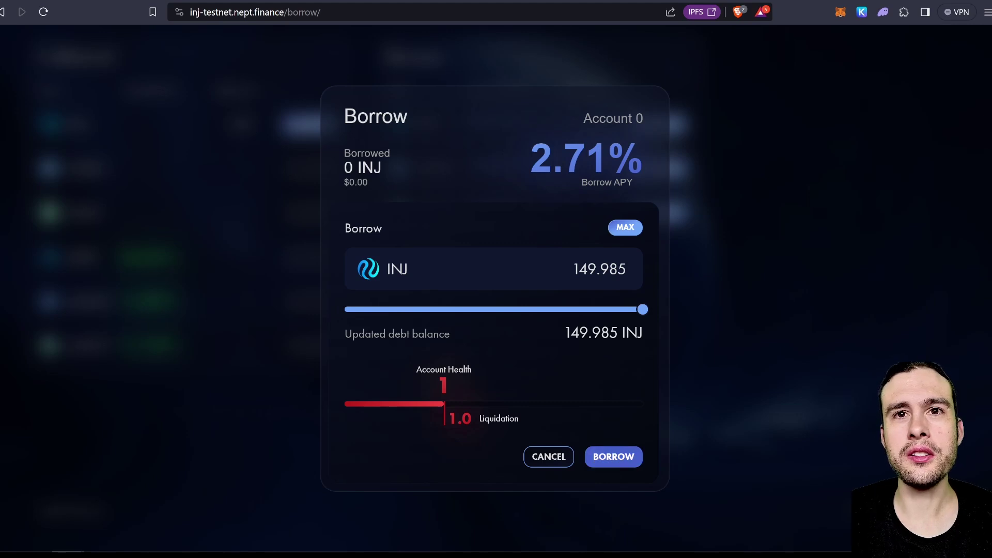
click(613, 456)
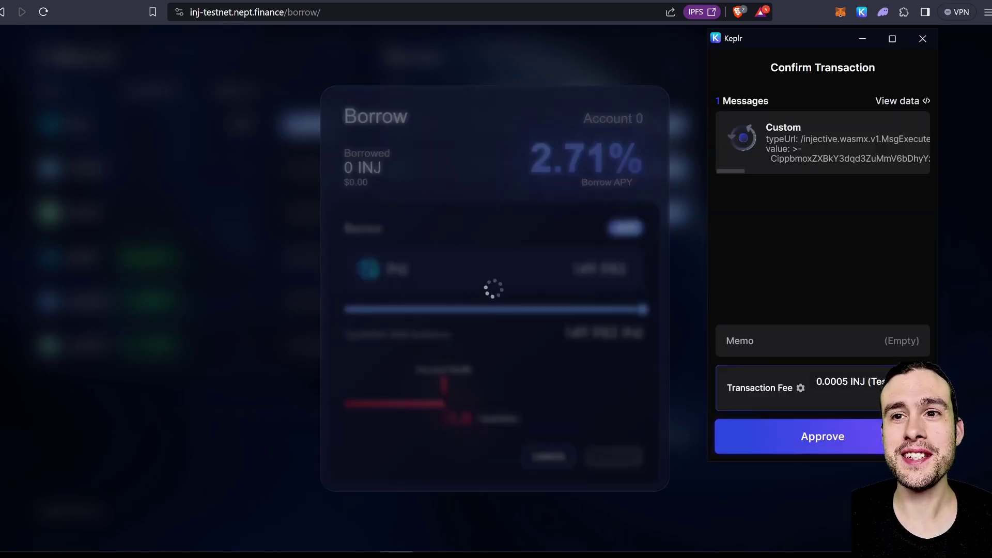
click(822, 437)
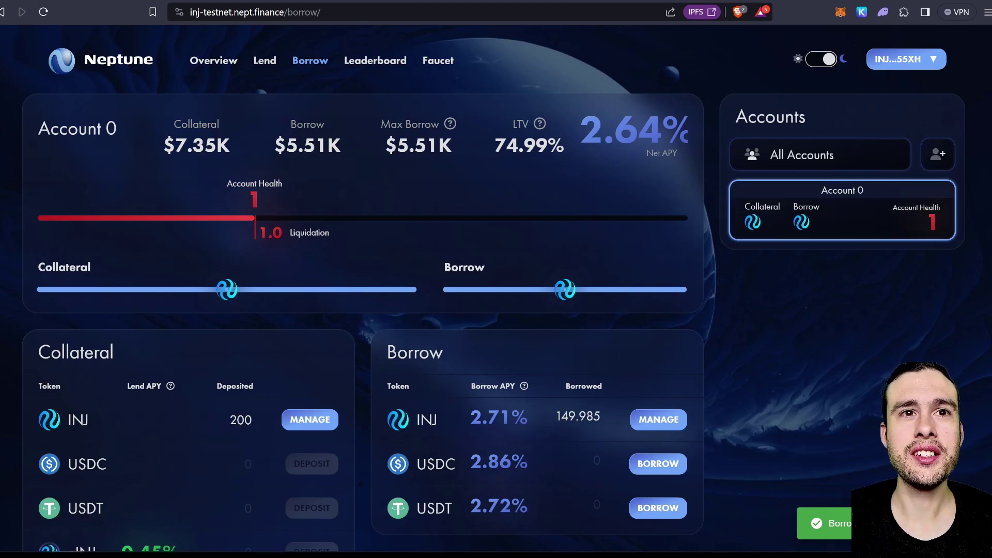
scroll(493, 291, down, 3)
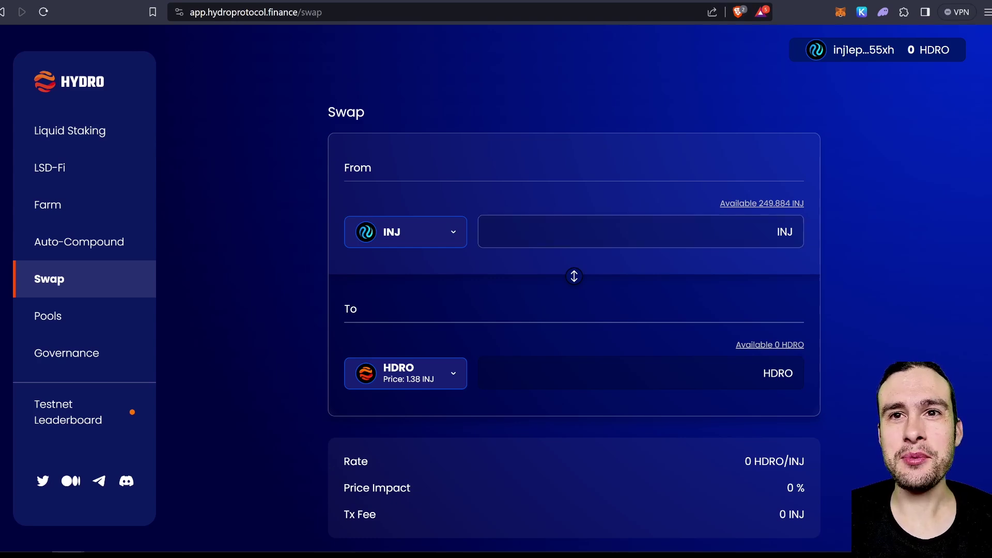
Step: On Hydro's Liquid Staking page, stake 200 INJ with the INJ reward type to mint 200 hINJ
click(73, 131)
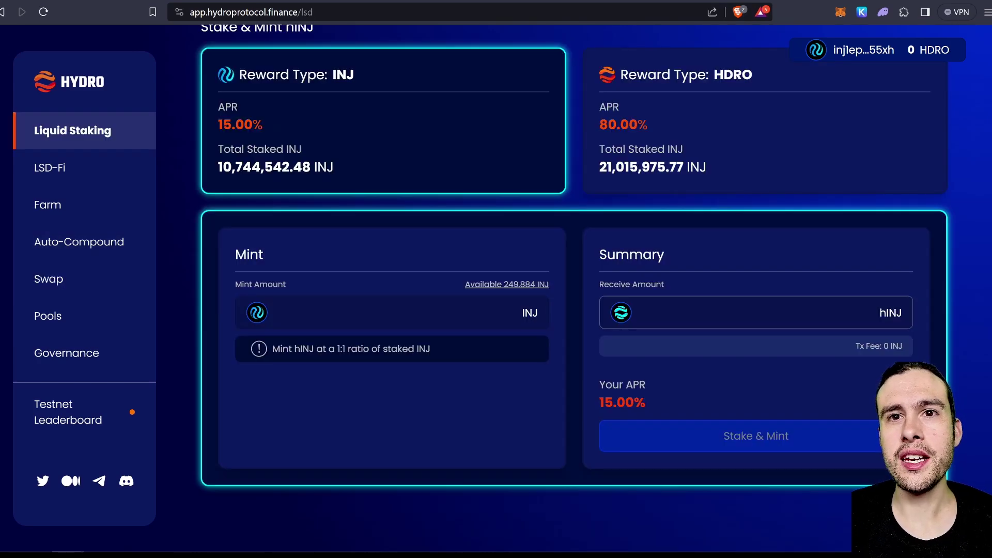
click(392, 312)
text(200)
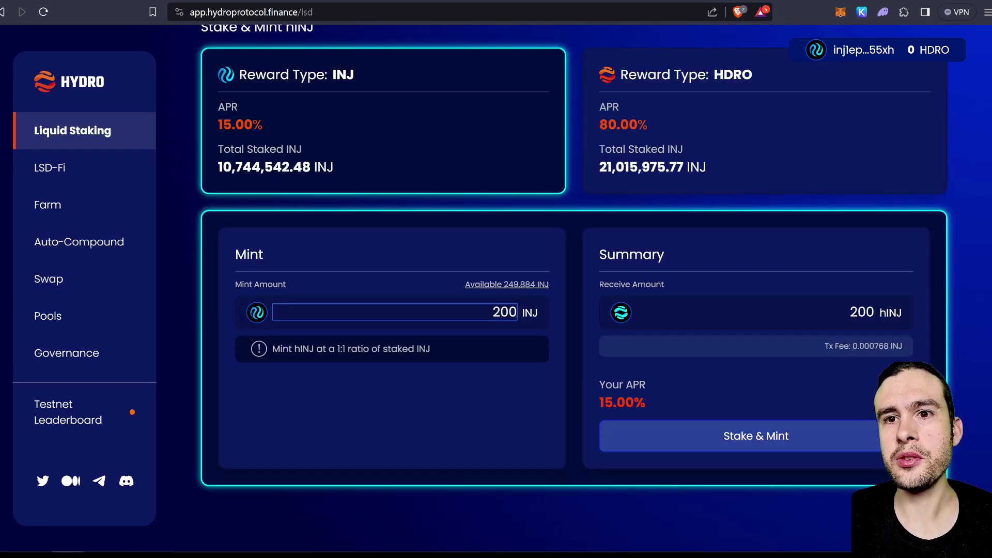
click(755, 436)
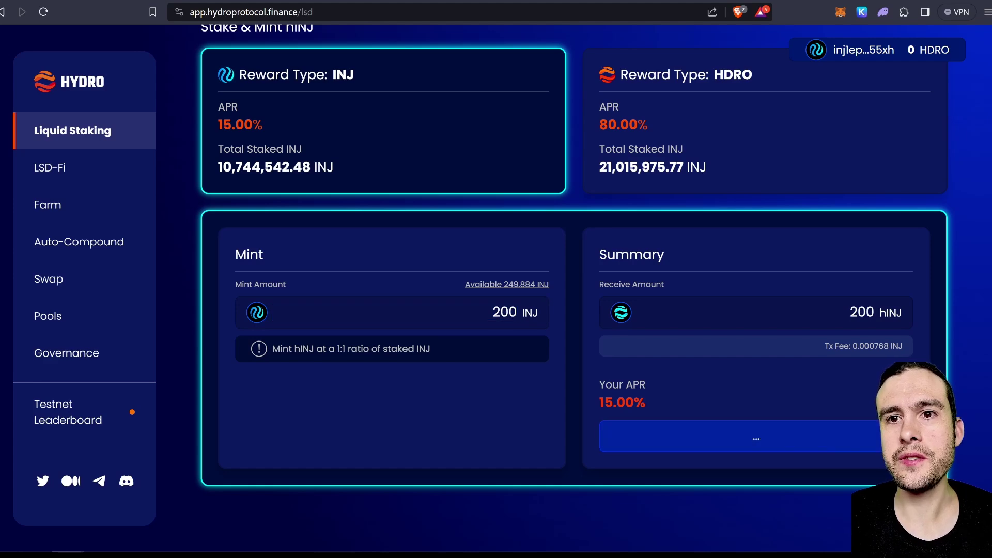
Step: Add 100 hINJ to Hydro's Farm, agreeing to the Farm & Boost Terms of Use
click(47, 205)
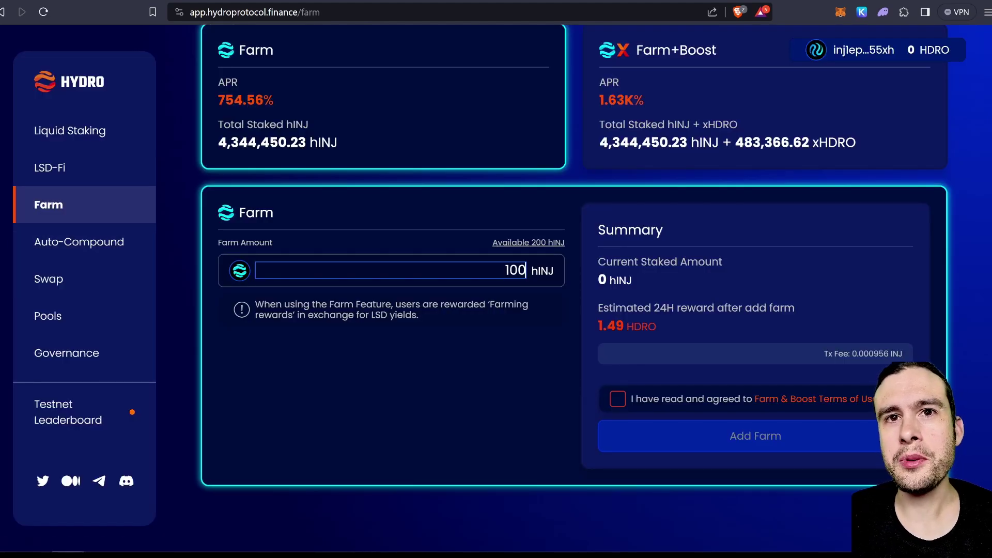
click(617, 399)
click(755, 436)
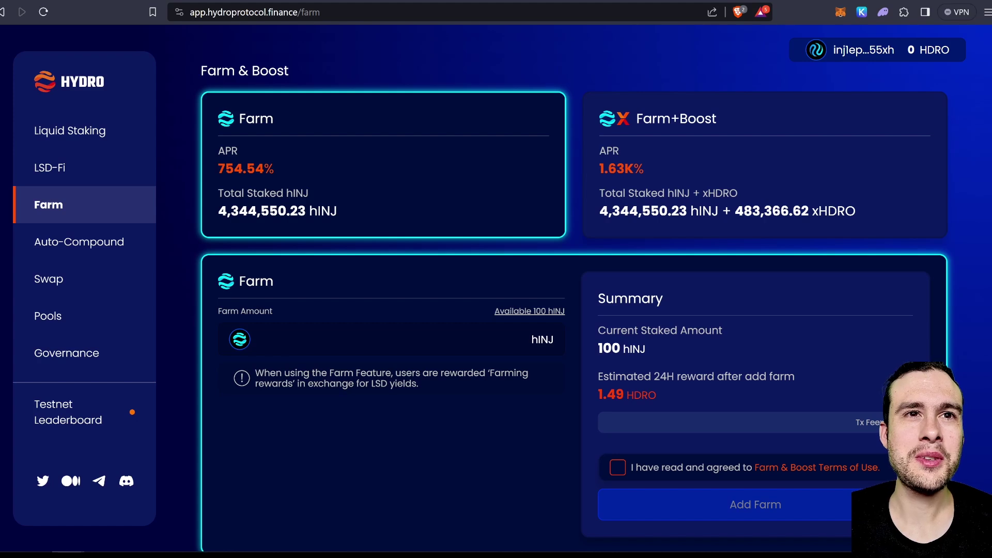
Step: Delegate 40 INJ to Hydro's Auto-Compound and dismiss the completion dialog
click(79, 242)
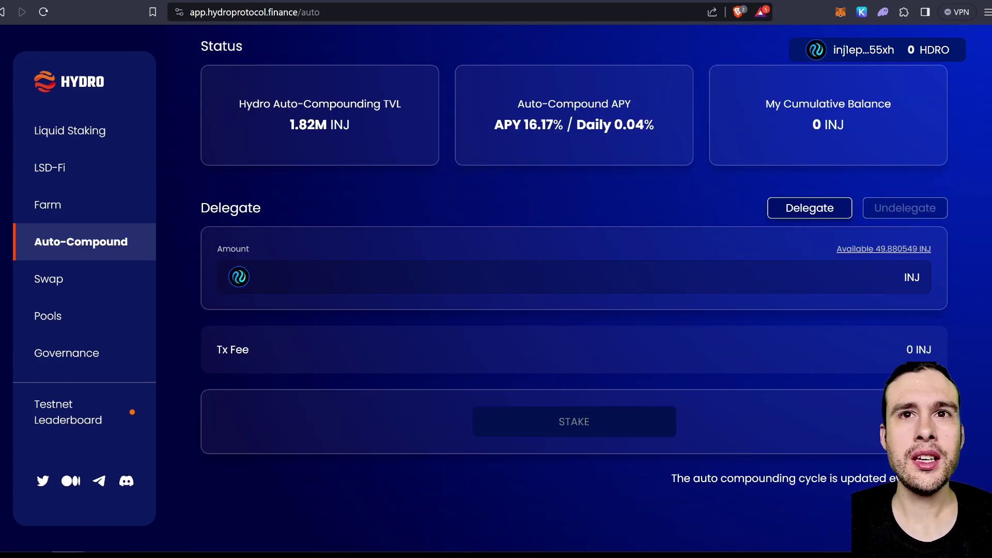
click(896, 277)
text(40)
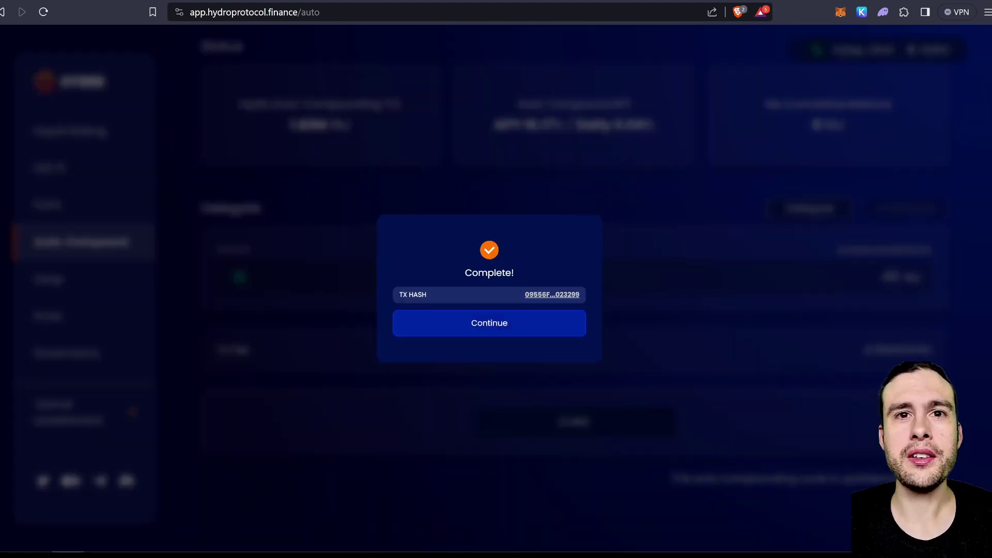
click(489, 323)
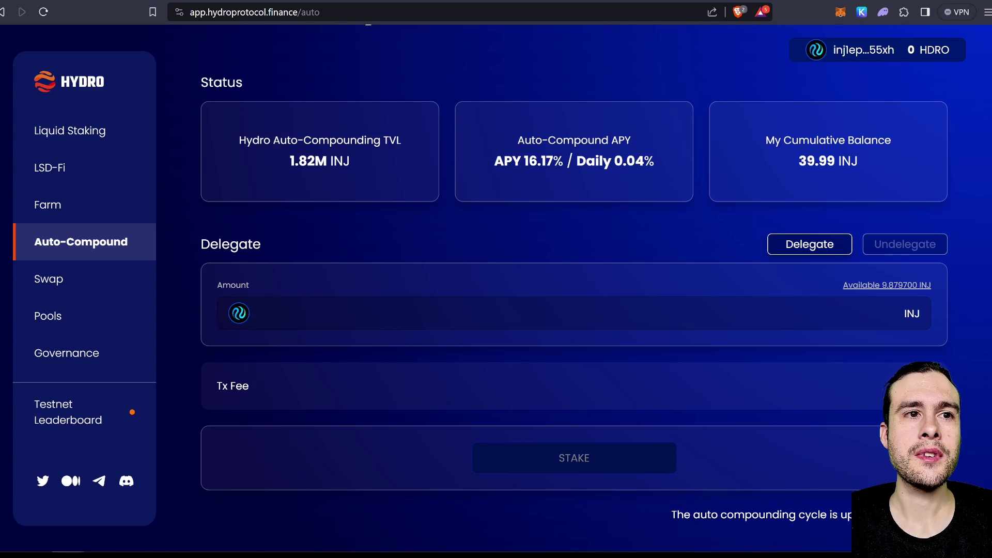
click(568, 313)
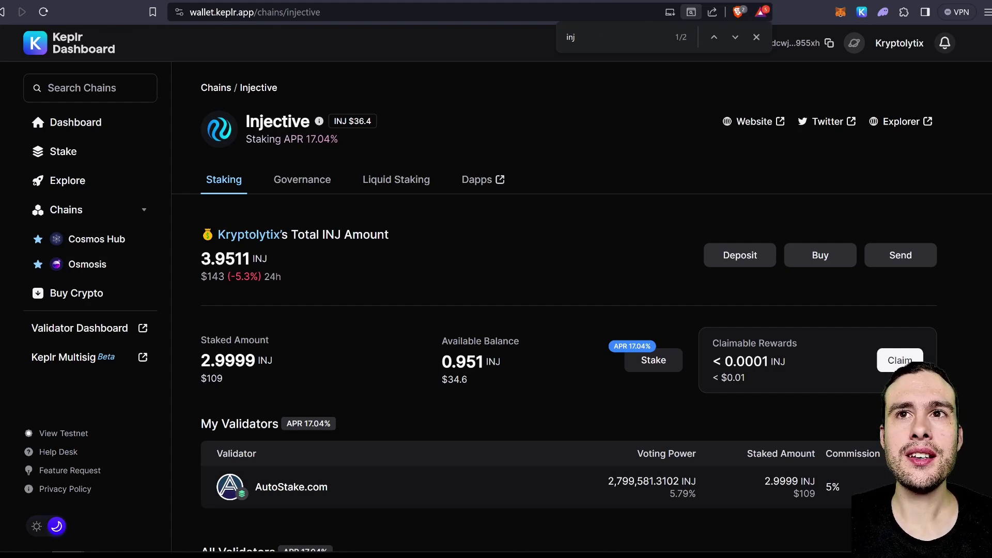
Step: Switch to the Injective chain page in the Keplr Dashboard and close the in-page search
click(756, 37)
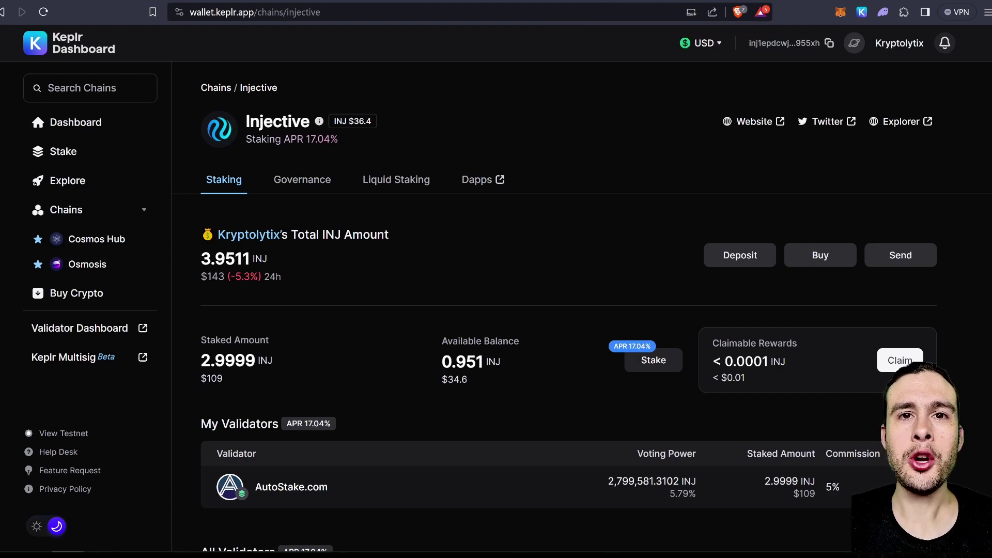